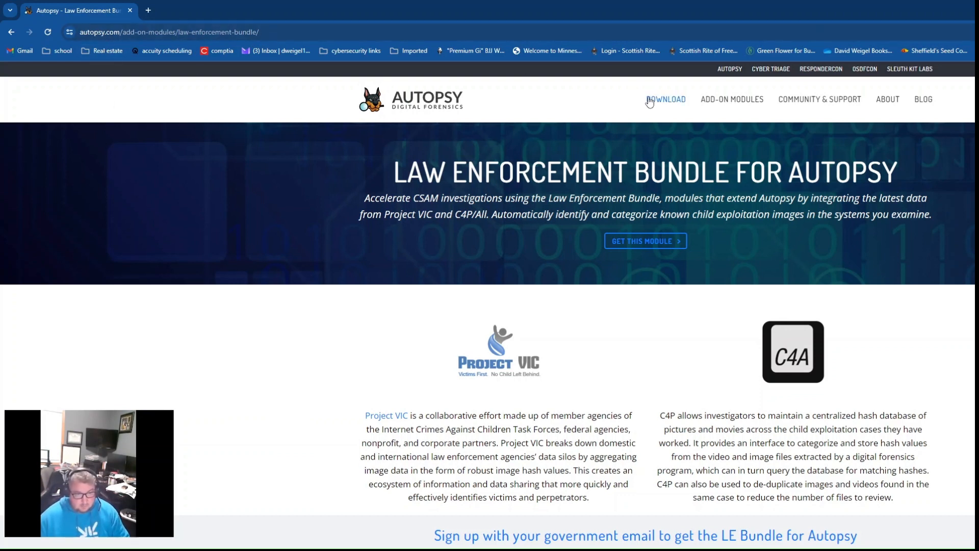
- View the Cyber Triage Malware Scanner add-on module page and return to the Law Enforcement Bundle page
mouse_move(745, 107)
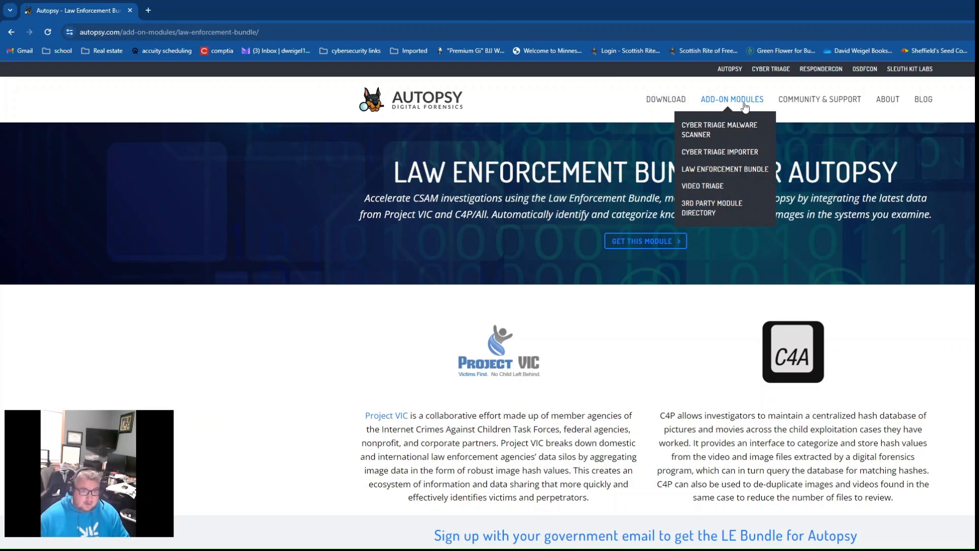
click(737, 133)
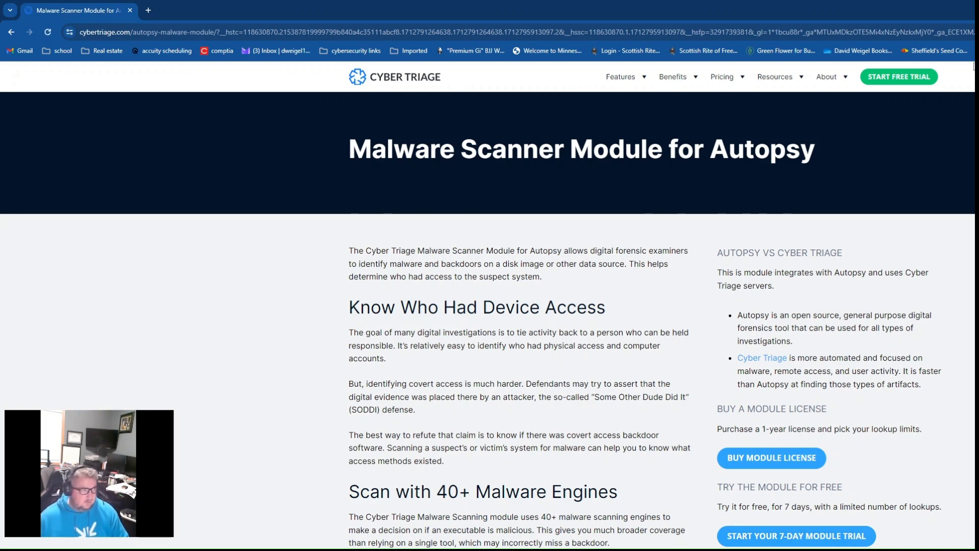
click(12, 31)
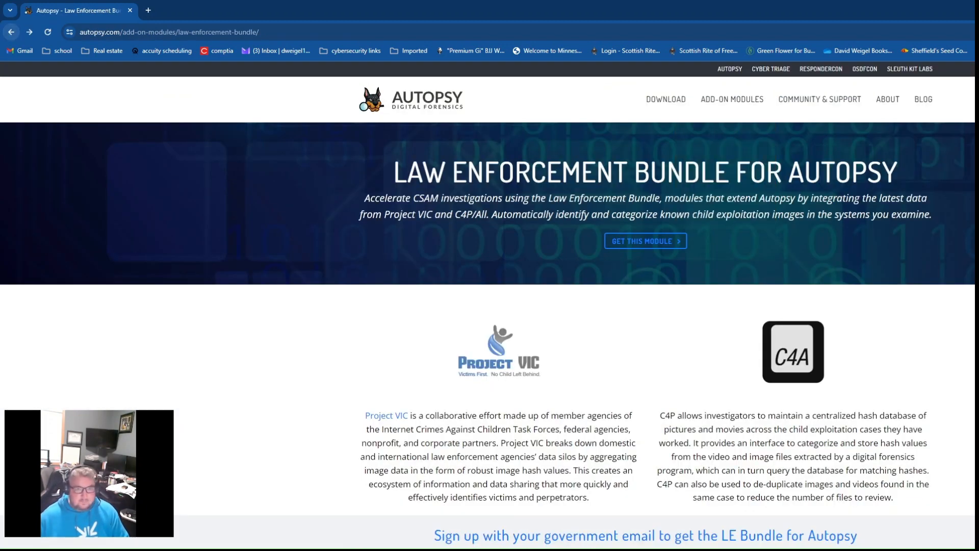
- Search the web for "ftk imager" in a new tab and open Exterro's FTK Imager product page
click(148, 10)
text(ftk imager)
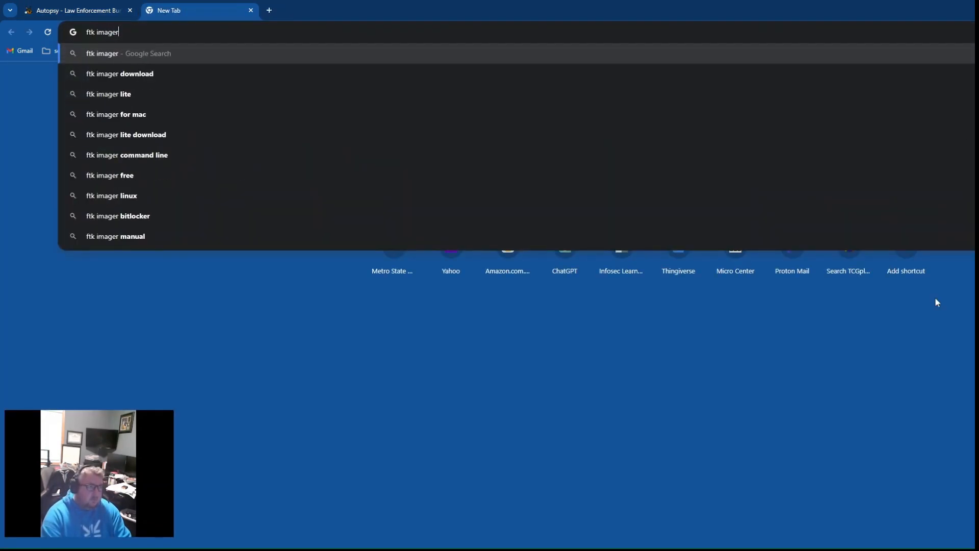
key(Return)
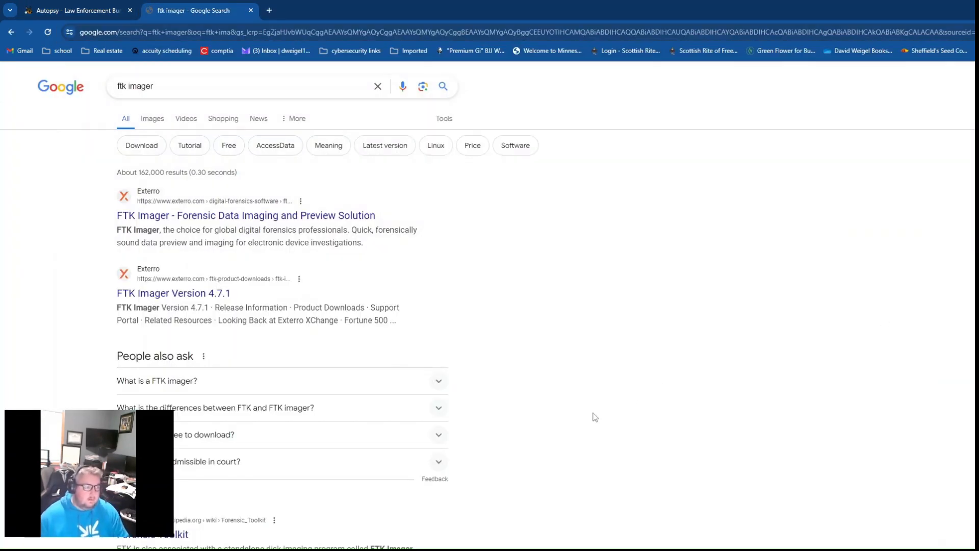
click(208, 220)
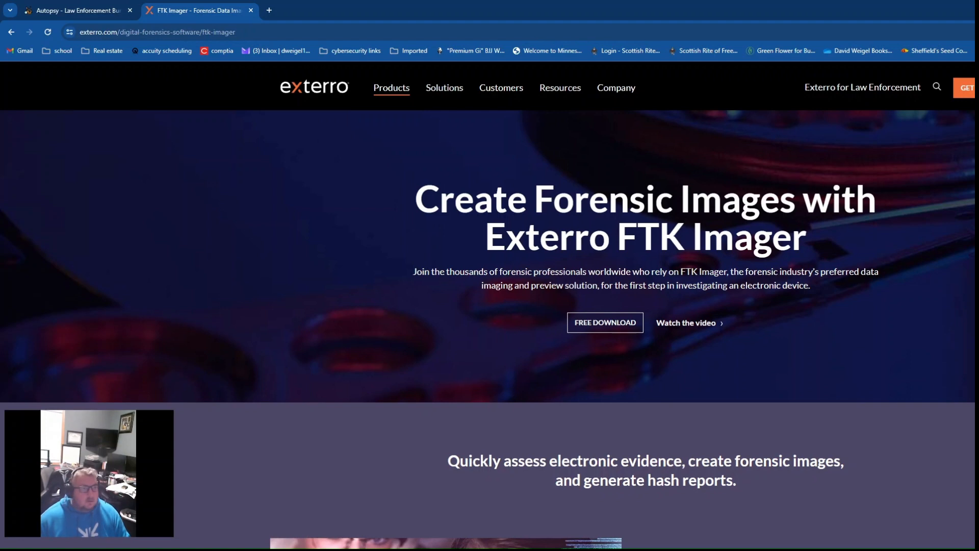
- Switch to the desktop, launch AccessData FTK Imager and reposition its window
key(super+d)
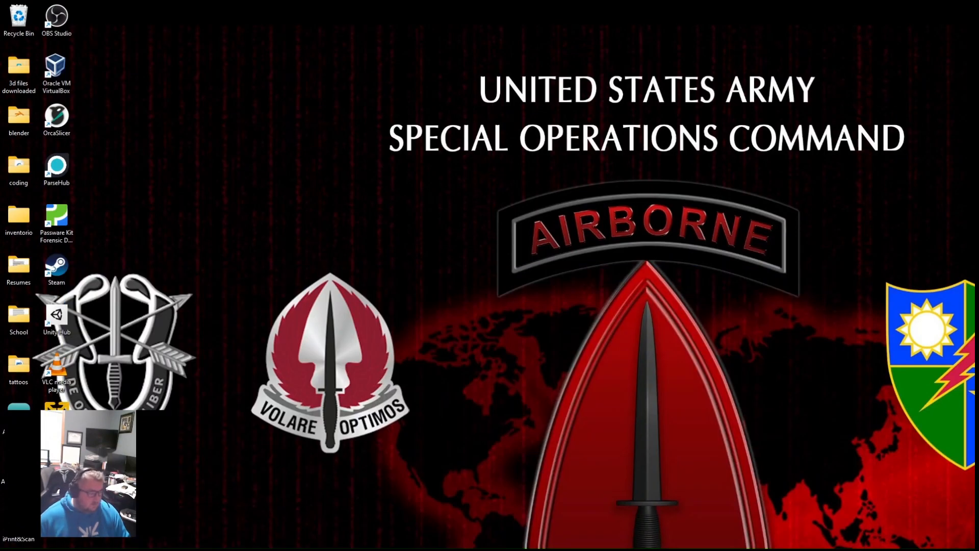
key(super)
click(274, 391)
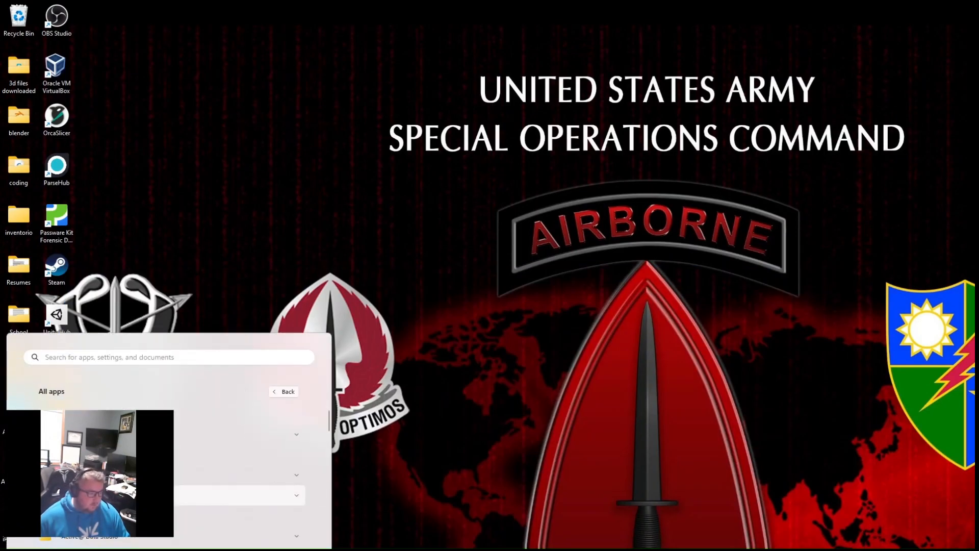
click(133, 516)
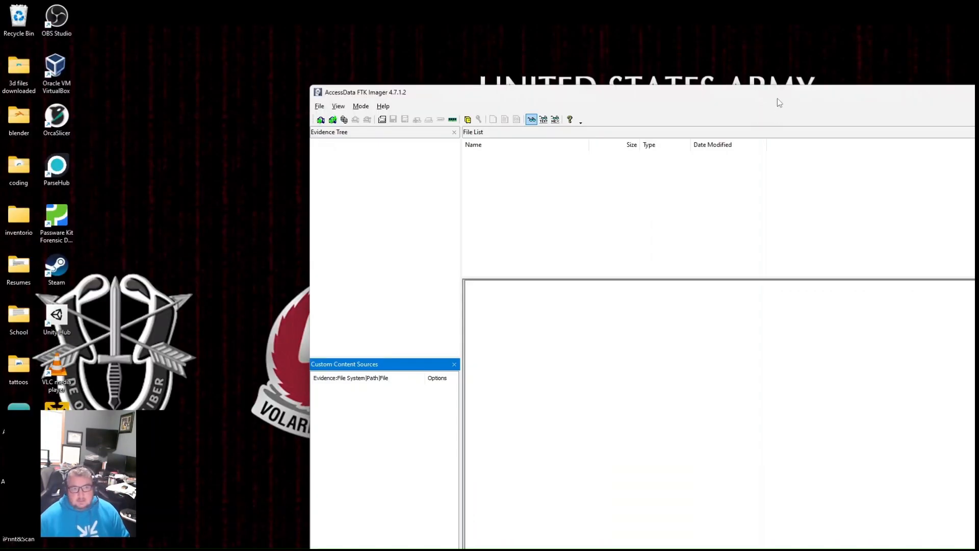
drag(777, 98, 687, 96)
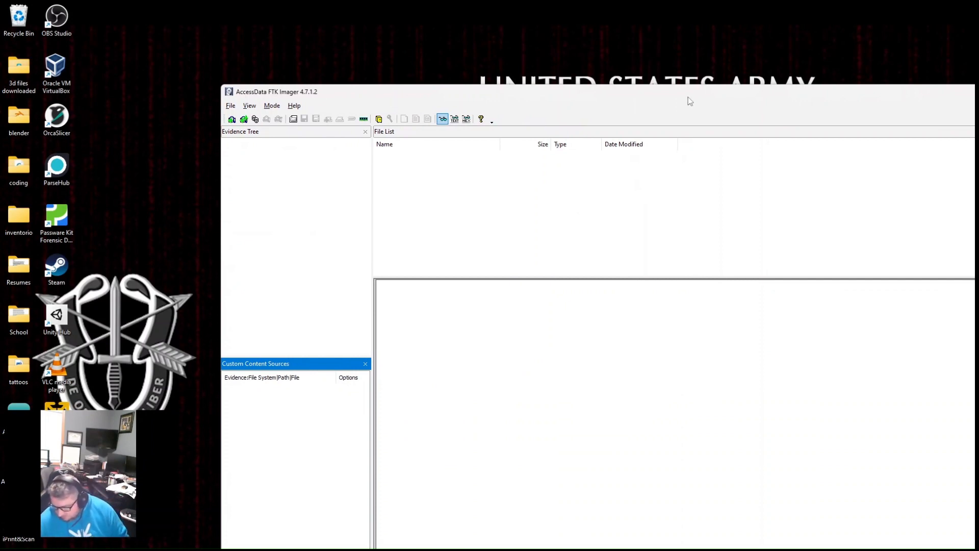
- Check the drives listed under This PC in File Explorer and minimize the window
click(357, 549)
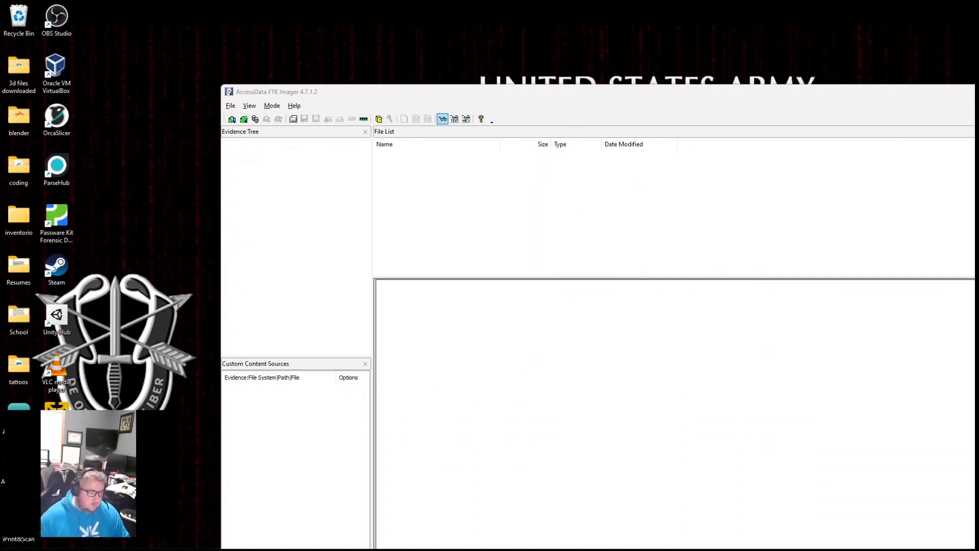
scroll(262, 270, down, 2)
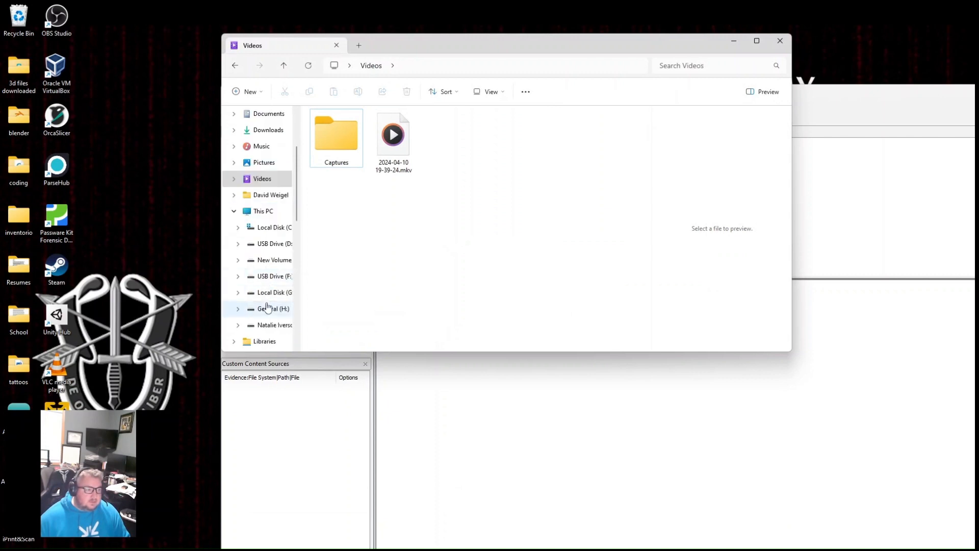
click(261, 212)
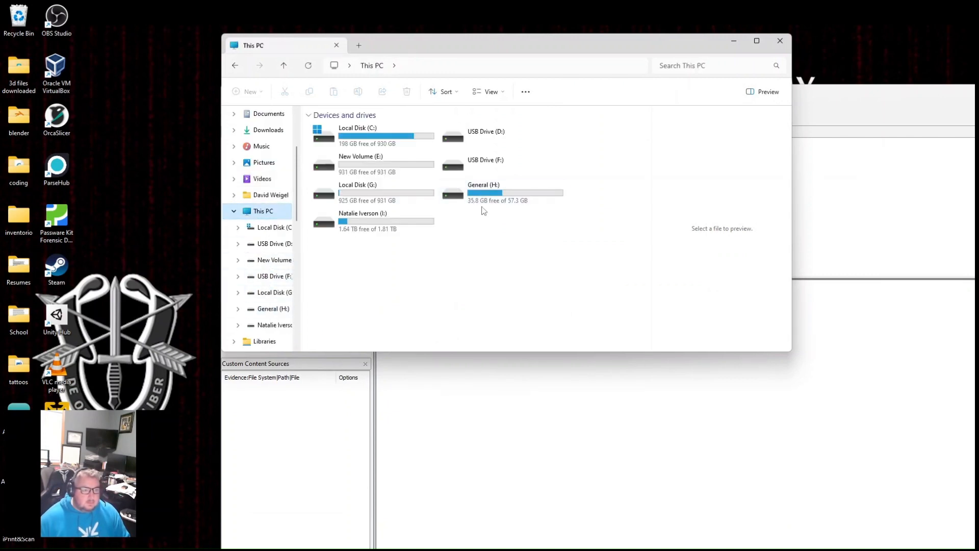
click(734, 41)
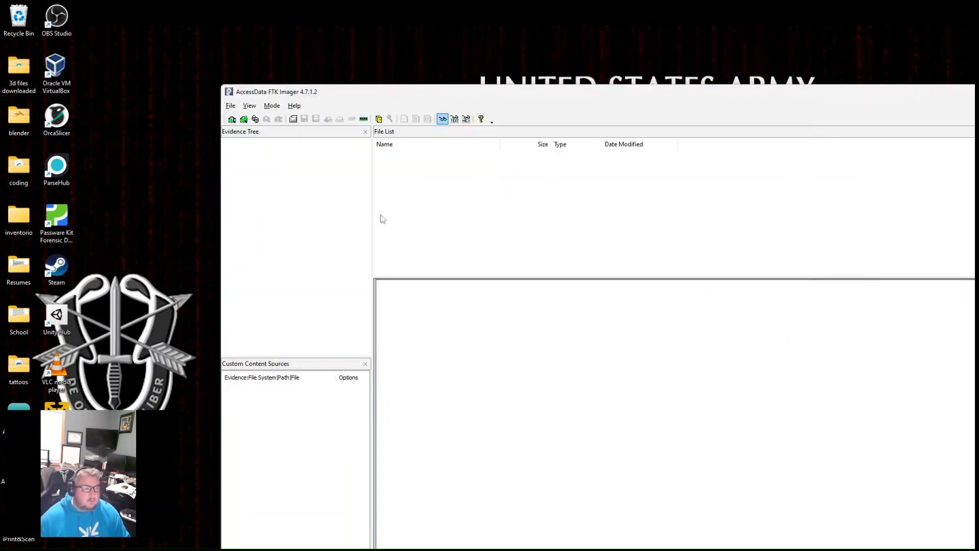
- Start a new disk image with the physical drive PHYSICALDRIVE6, the SanDisk 3.2Gen1 USB device, as source
click(231, 106)
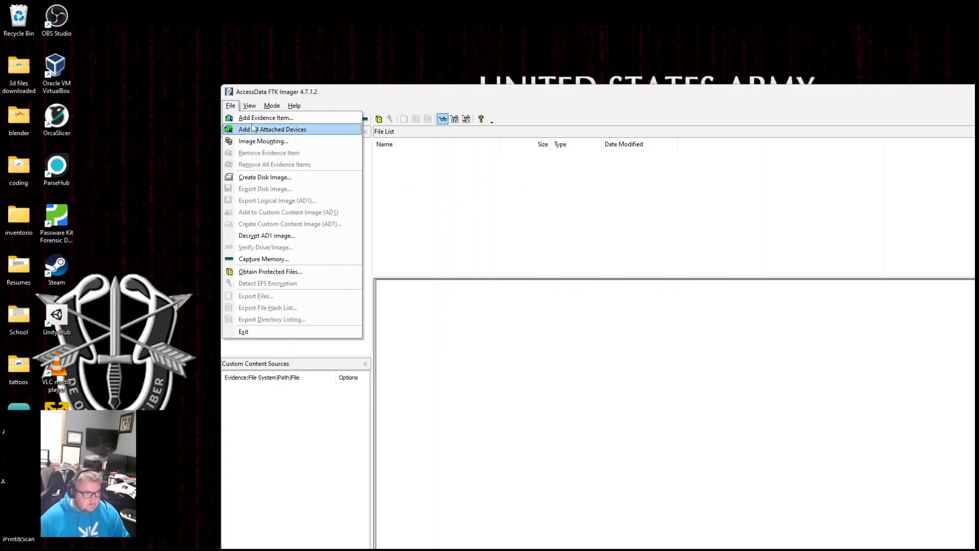
click(265, 178)
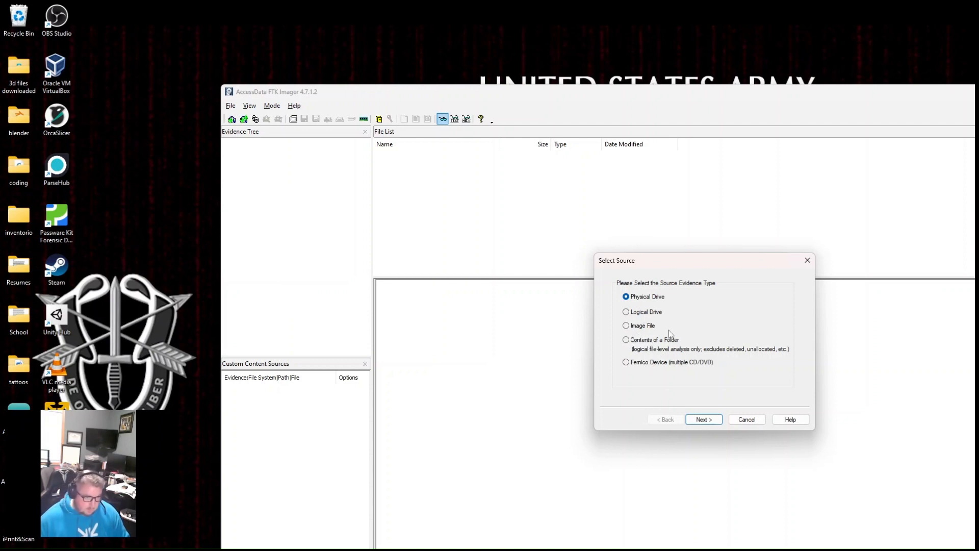
click(702, 421)
click(744, 317)
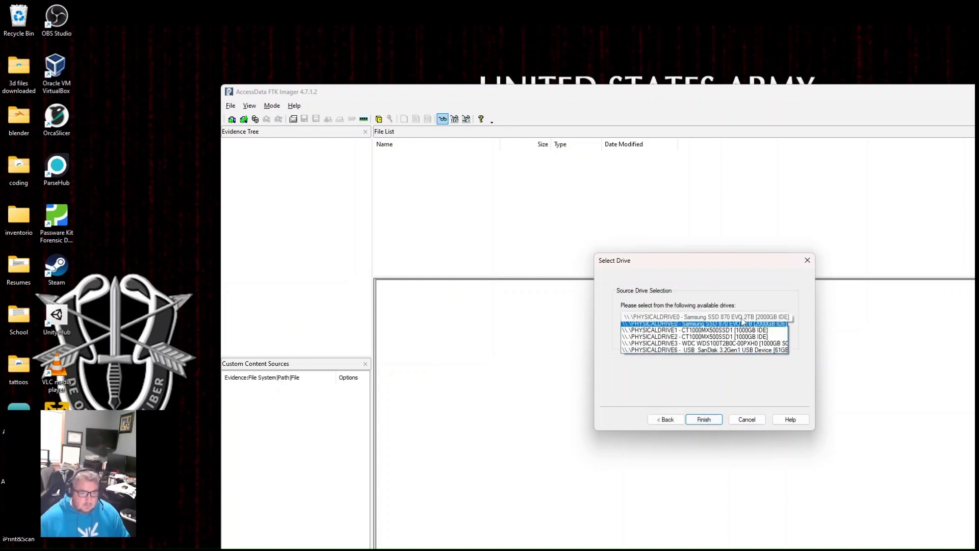
click(733, 353)
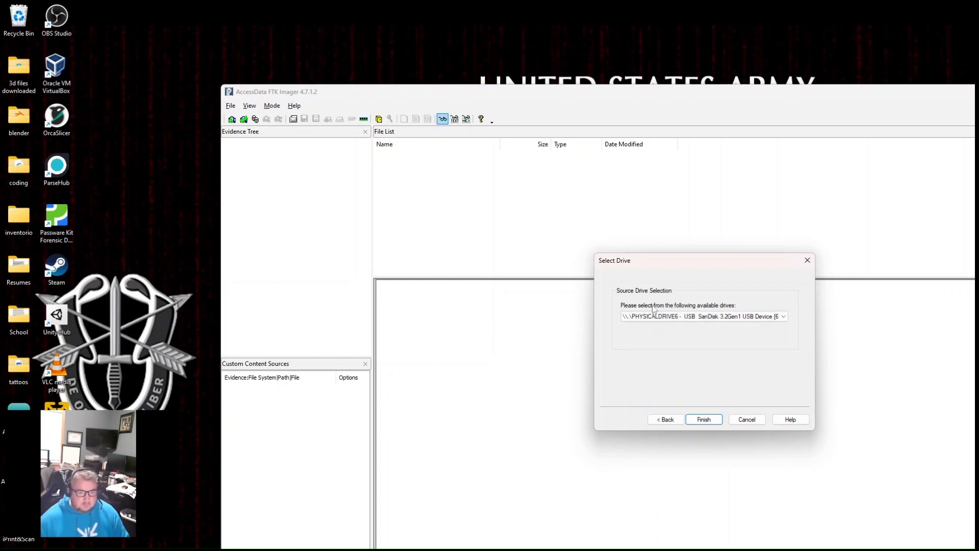
click(705, 421)
- Add an image destination of type E01 and continue to the evidence item information
click(641, 377)
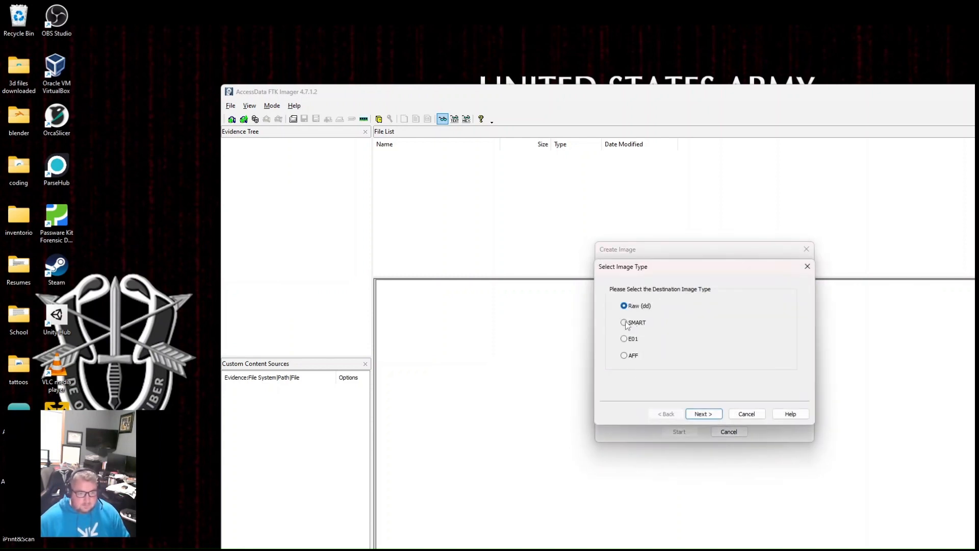
click(625, 339)
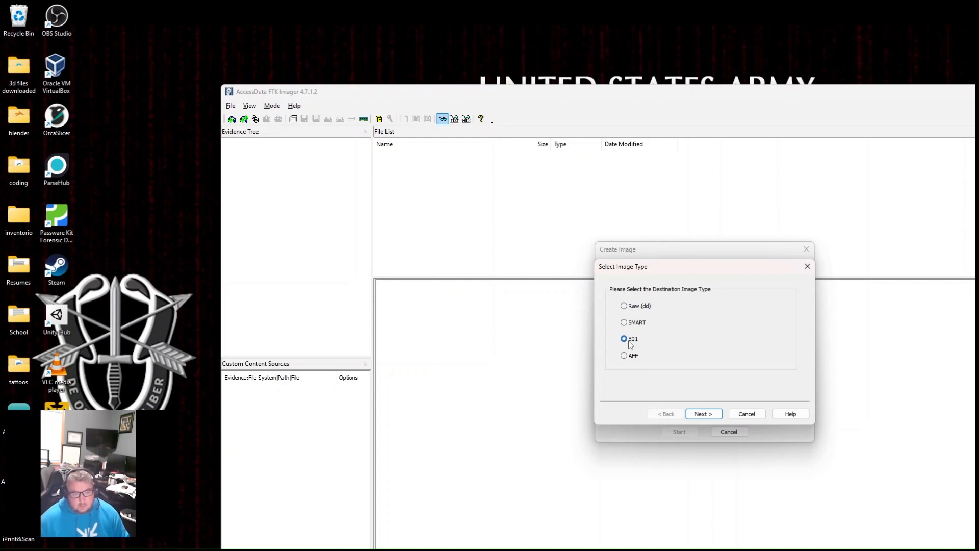
click(704, 415)
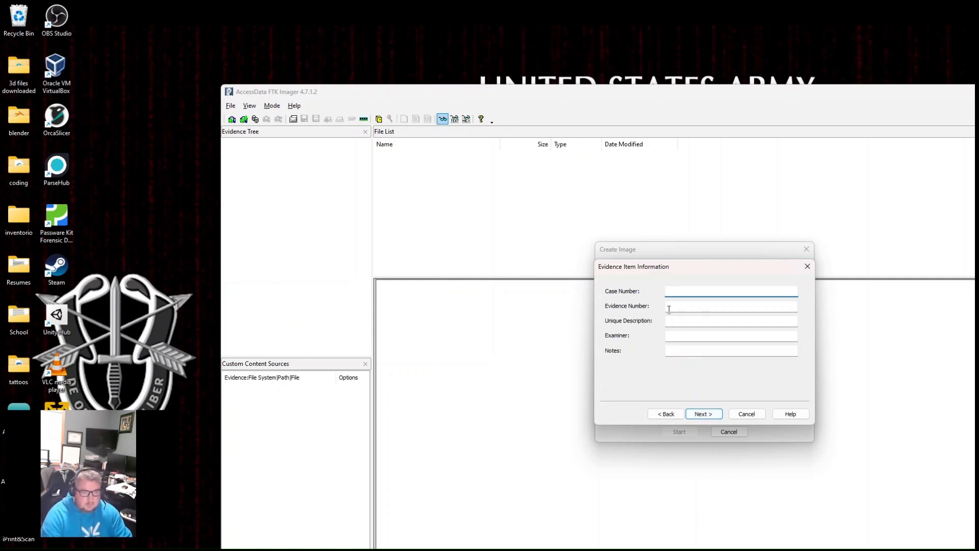
- Set the case number to 1 and the unique description to "Digital Forensics demonstation", leaving the evidence number empty, and continue to the image destination
text(1)
key(Tab)
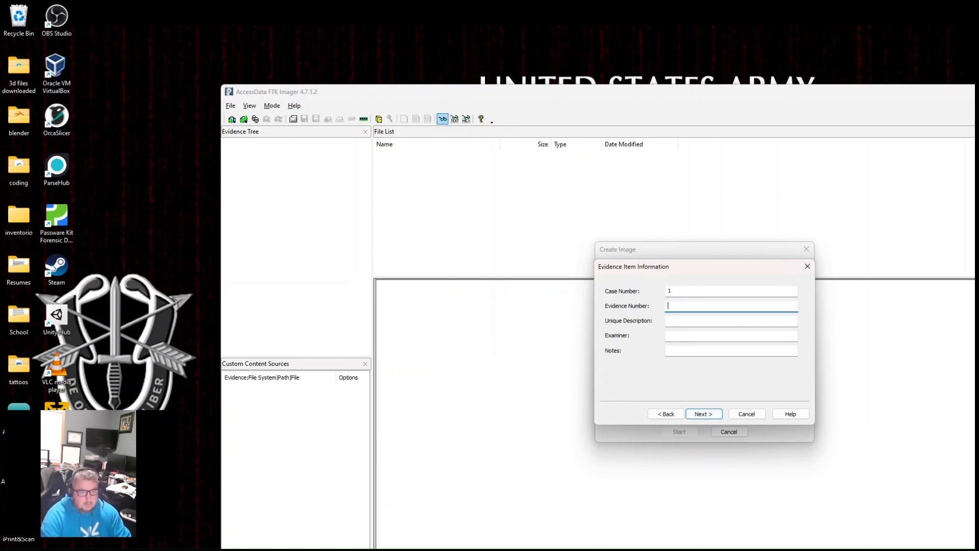
key(Tab)
text(Di)
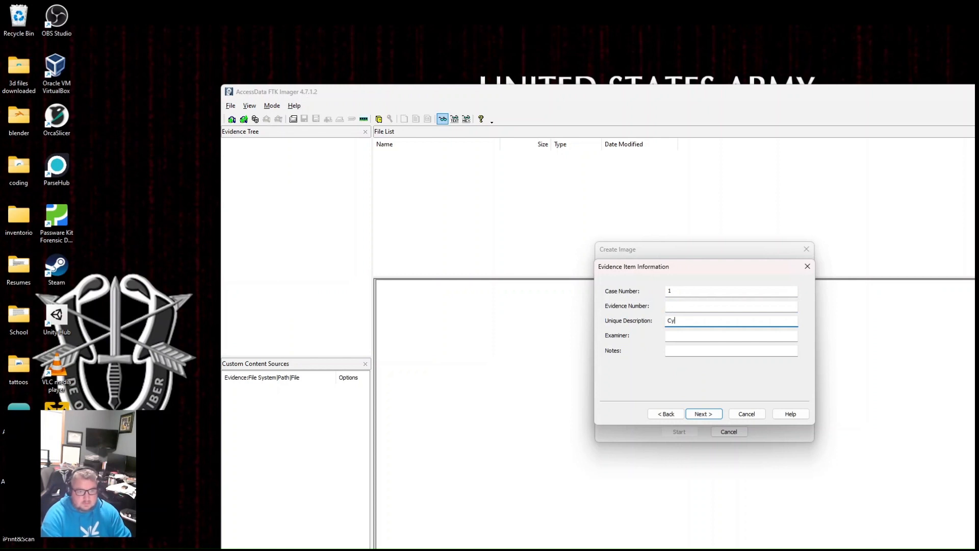
key(BackSpace)
key(BackSpace)
text(Digital F)
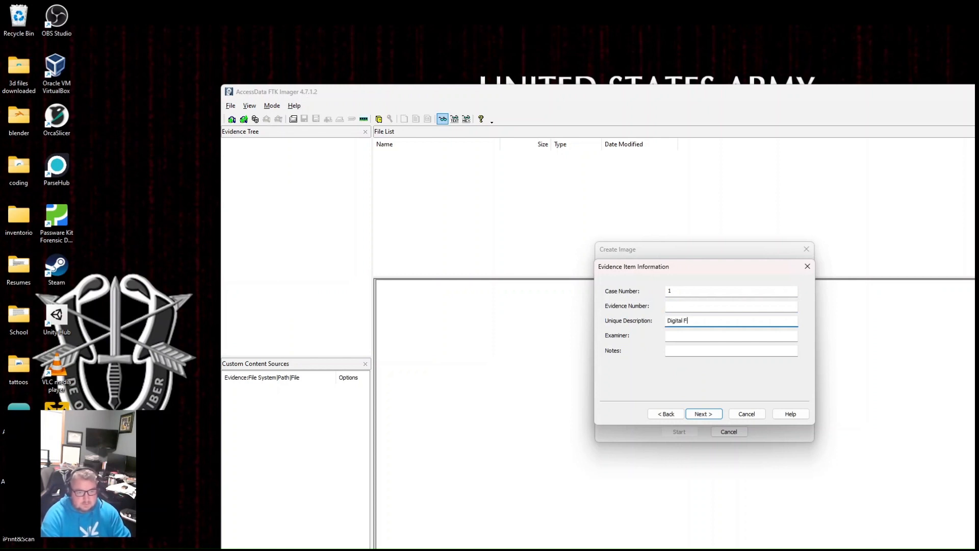
text(orensi)
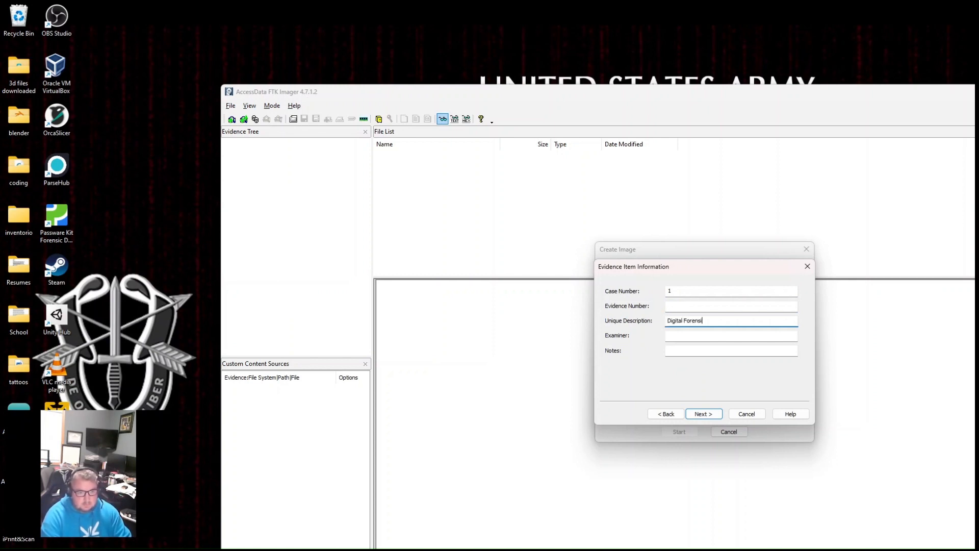
text(cs demonsta)
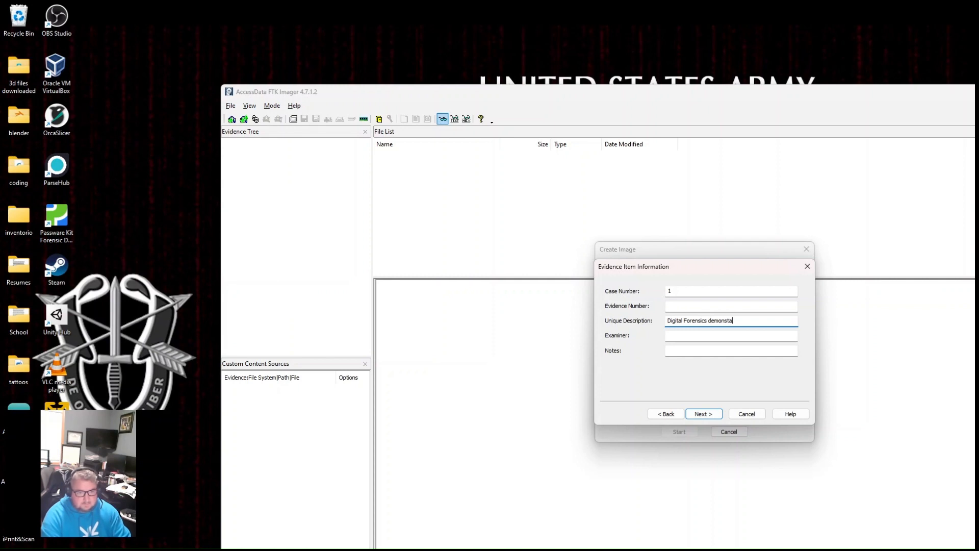
text(tion)
click(703, 414)
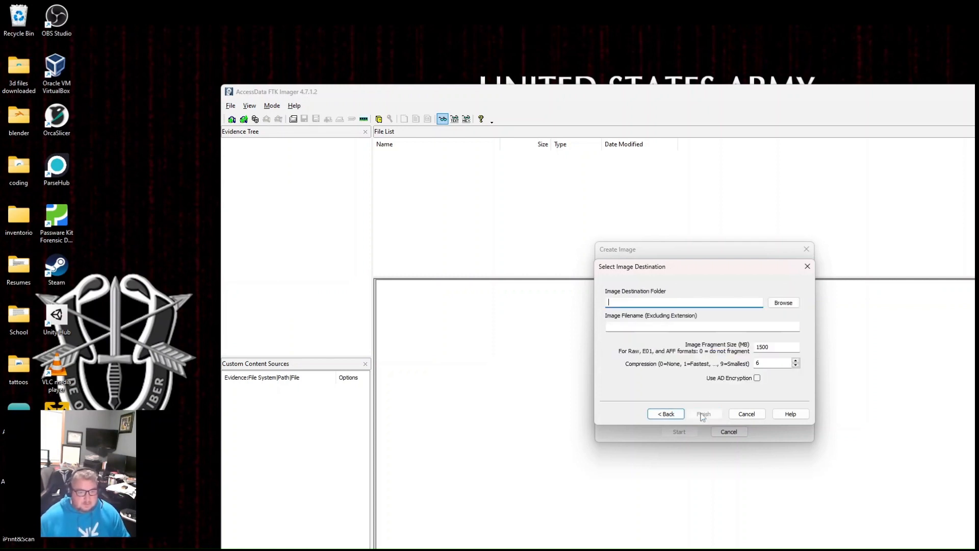
- Set the image destination folder to the Desktop folder inside the user's profile folder on Local Disk (C:)
click(783, 303)
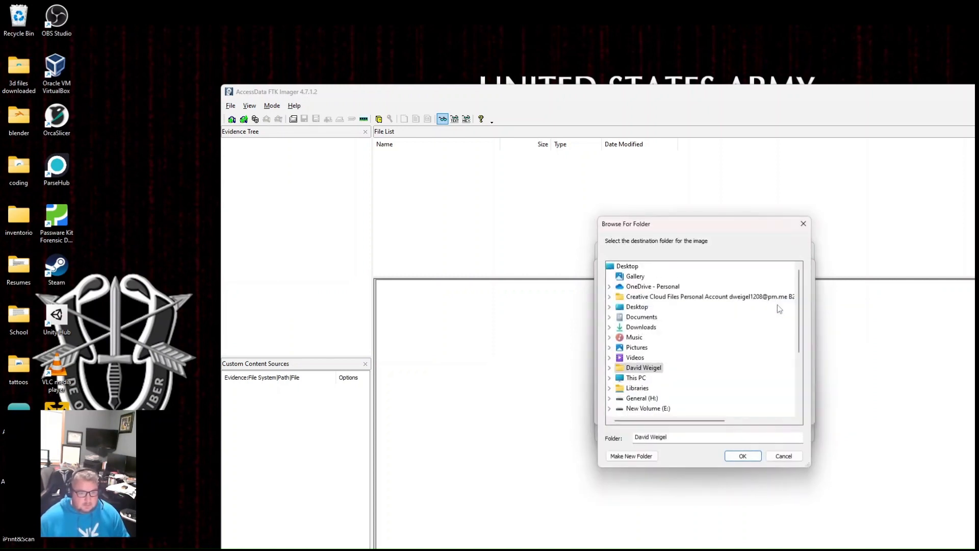
scroll(653, 388, down, 2)
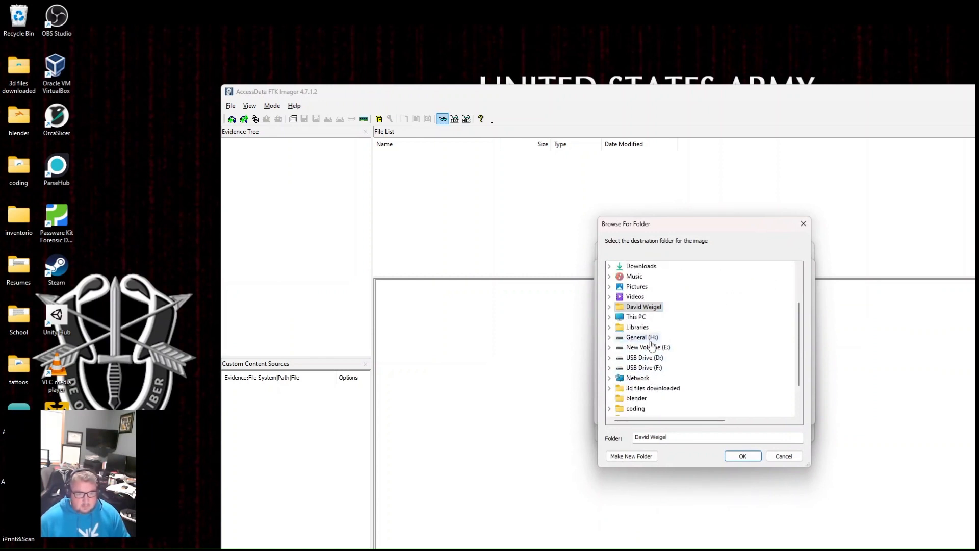
scroll(652, 347, up, 2)
scroll(654, 359, down, 4)
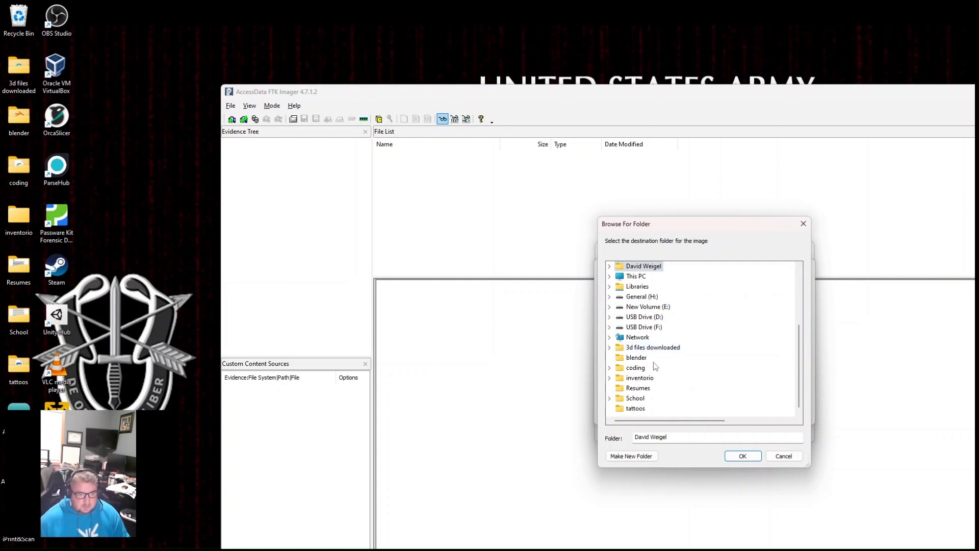
scroll(656, 366, up, 4)
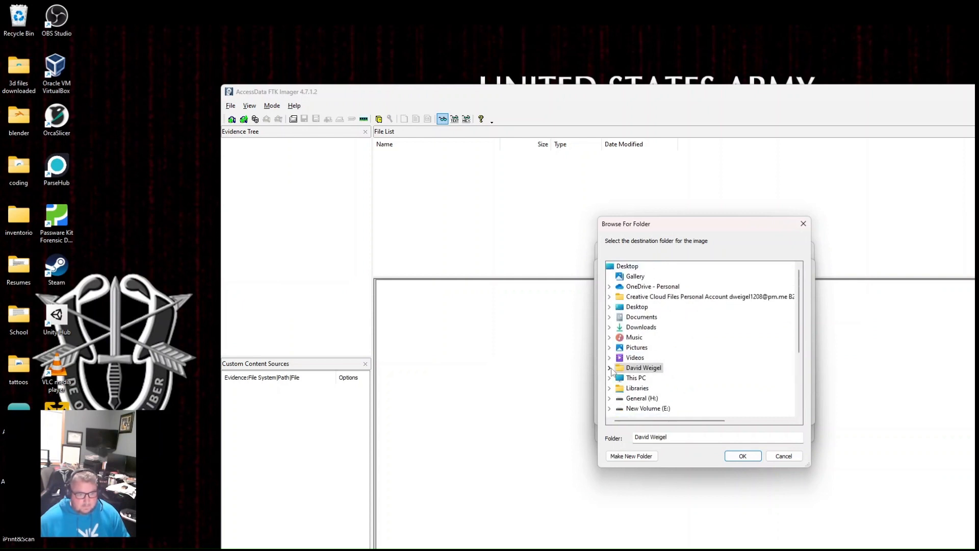
double_click(635, 378)
double_click(658, 347)
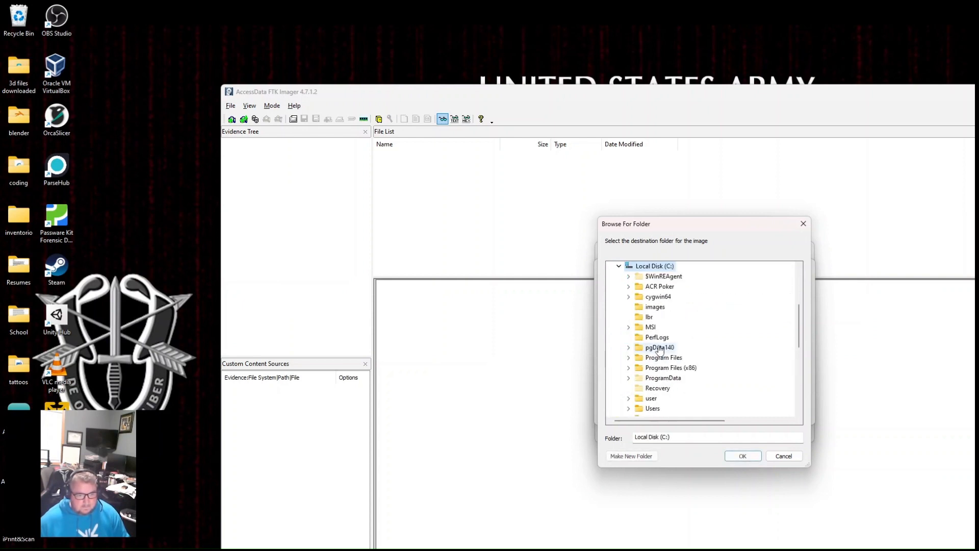
scroll(659, 354, down, 2)
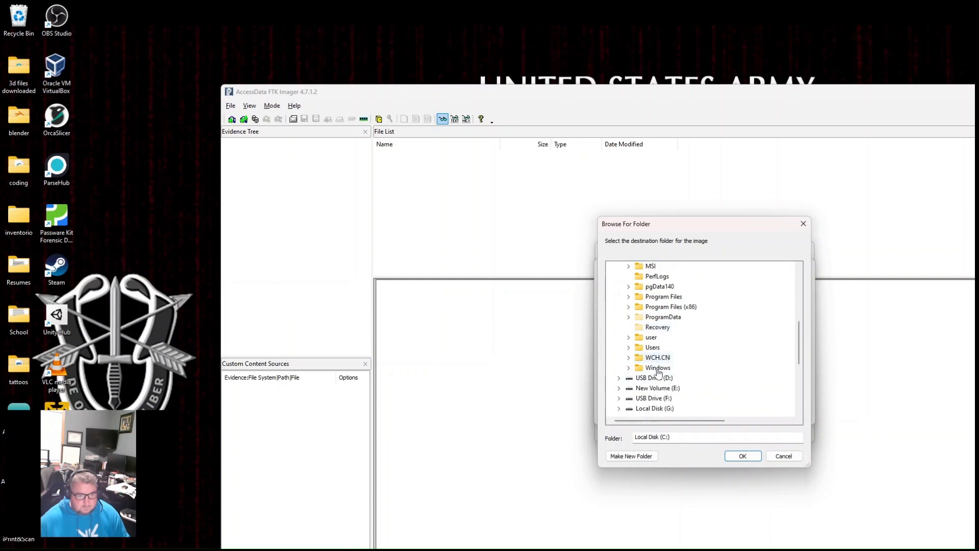
scroll(663, 370, up, 2)
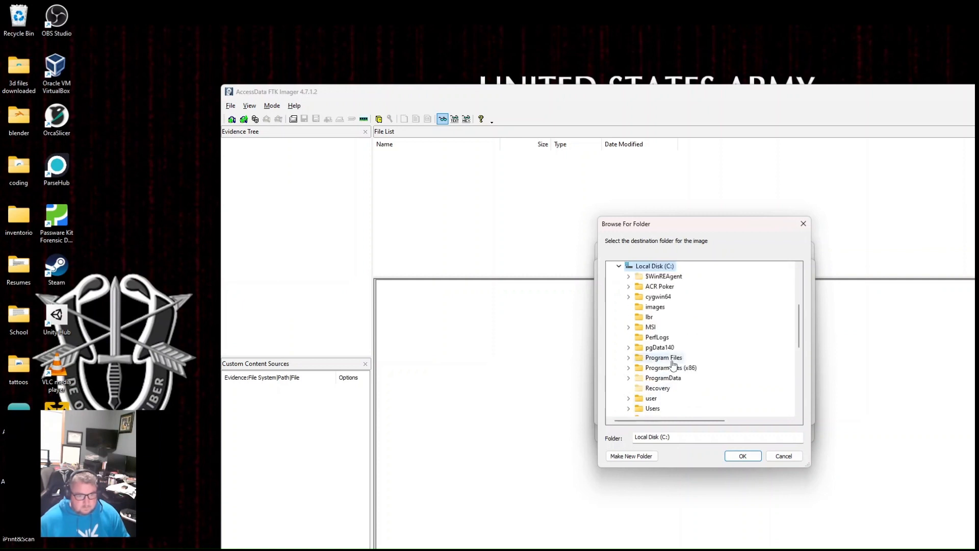
double_click(653, 408)
scroll(666, 393, down, 1)
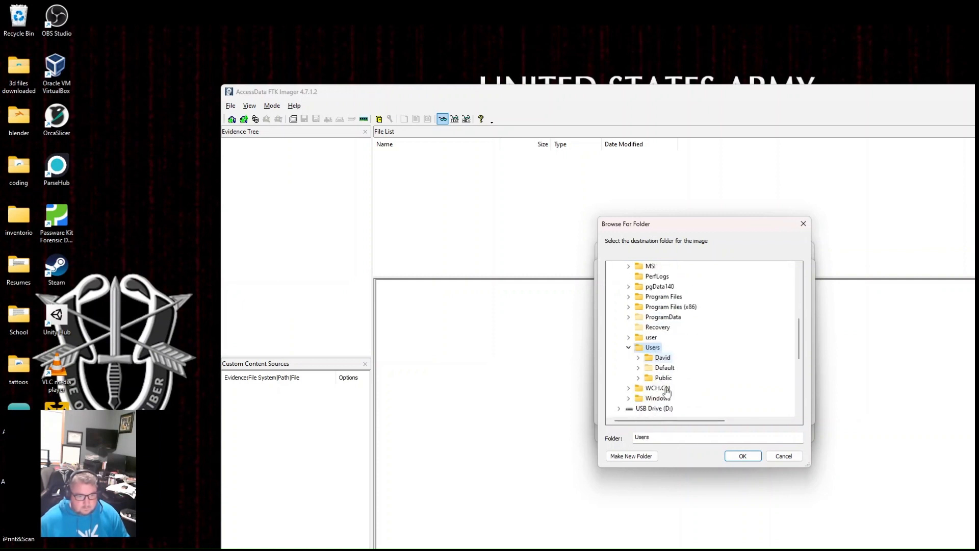
double_click(663, 359)
scroll(672, 357, down, 2)
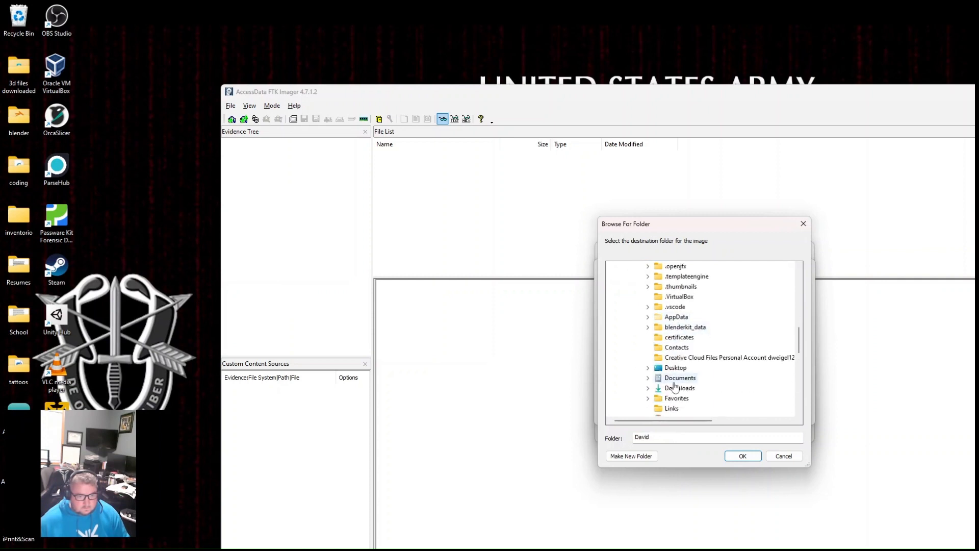
double_click(675, 367)
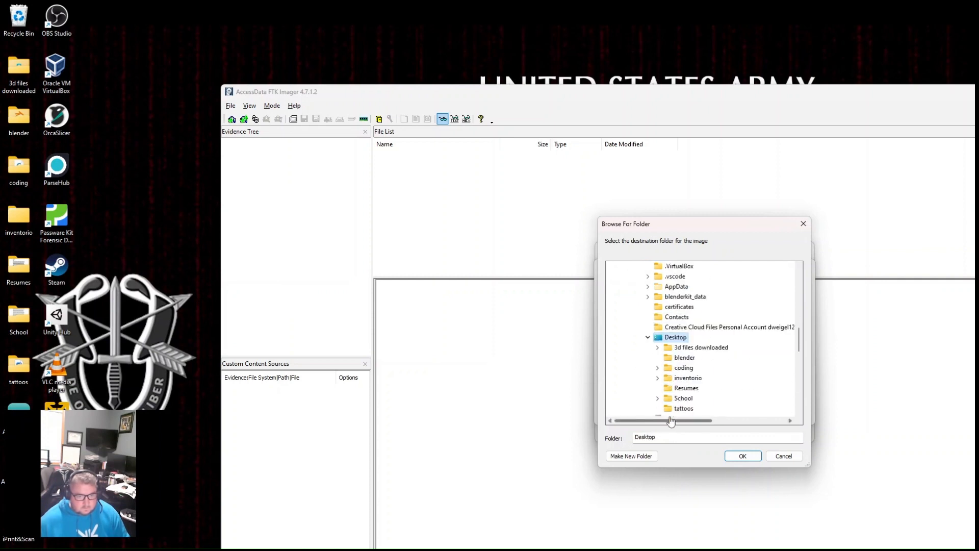
click(742, 456)
- Name the image "Test forensics", set its fragment size and compression to 0, and finish the destination setup
click(713, 326)
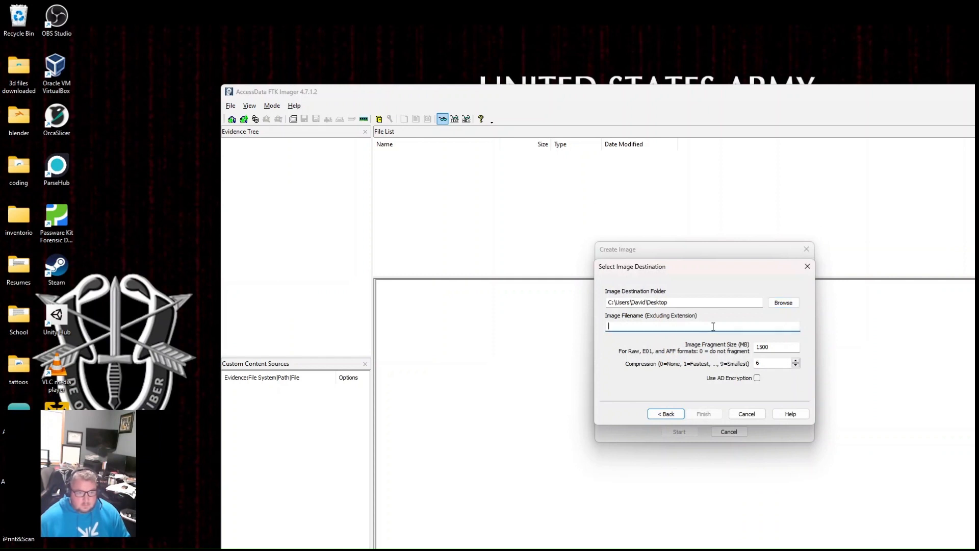
text(Test)
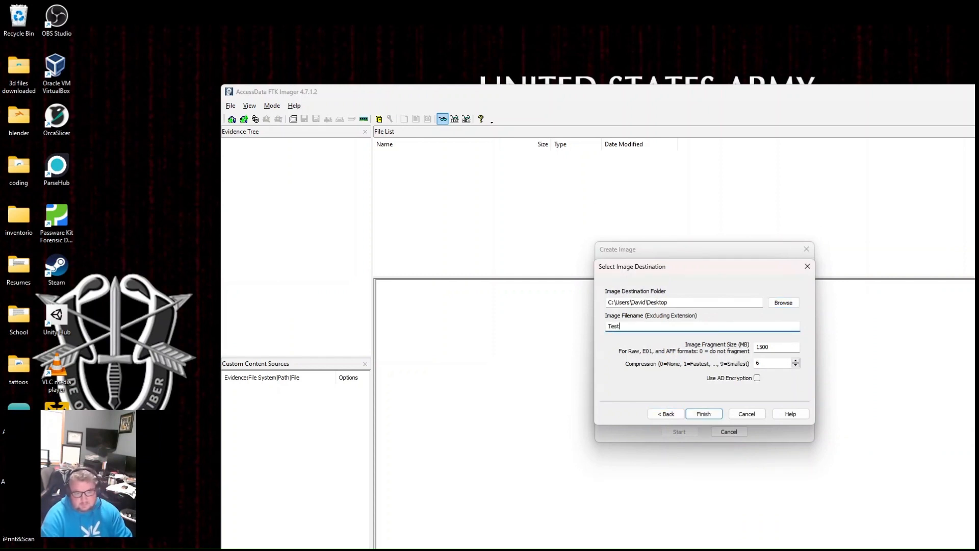
text( forensics)
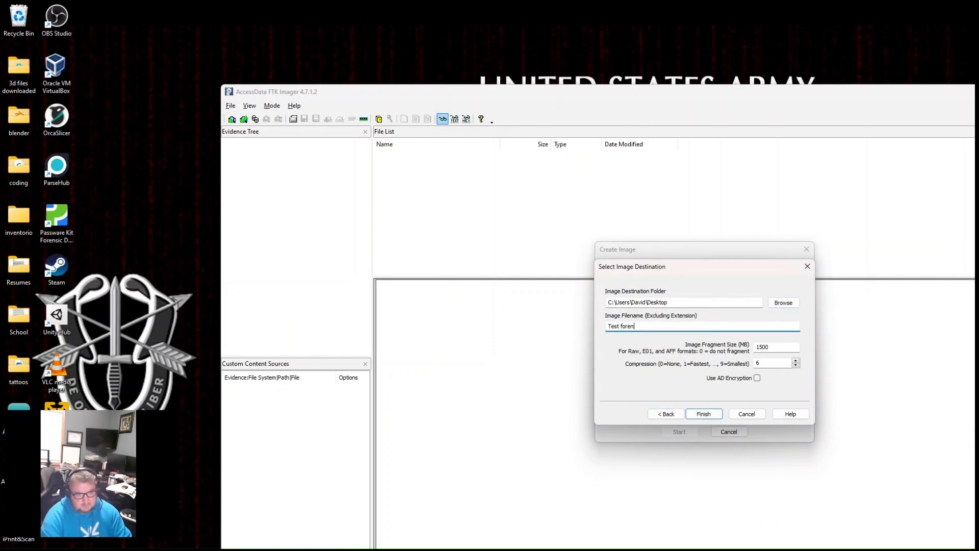
double_click(781, 347)
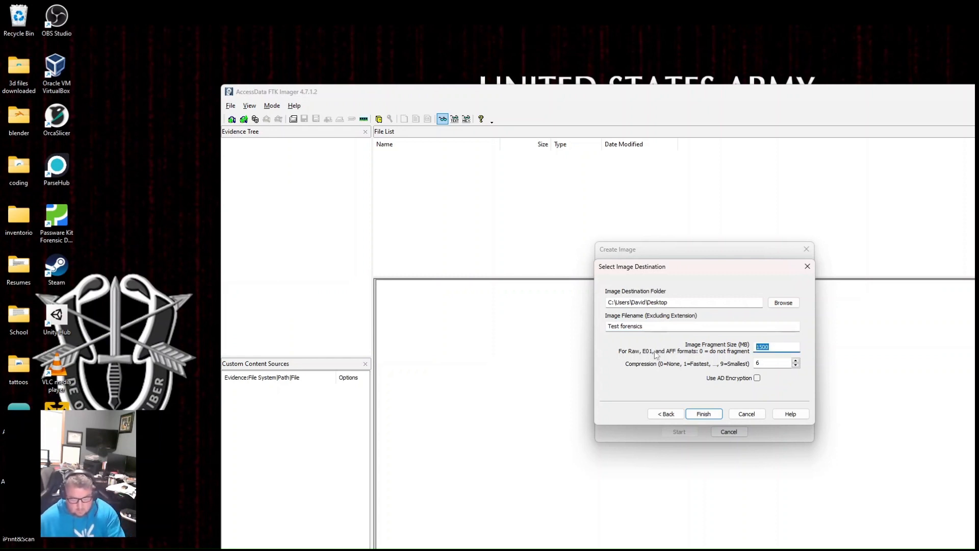
text(0)
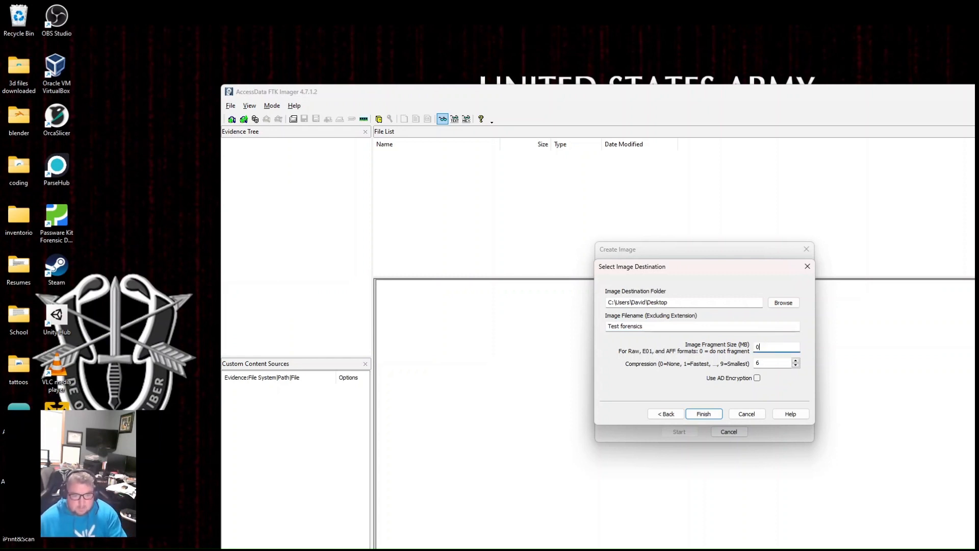
double_click(758, 363)
text(0)
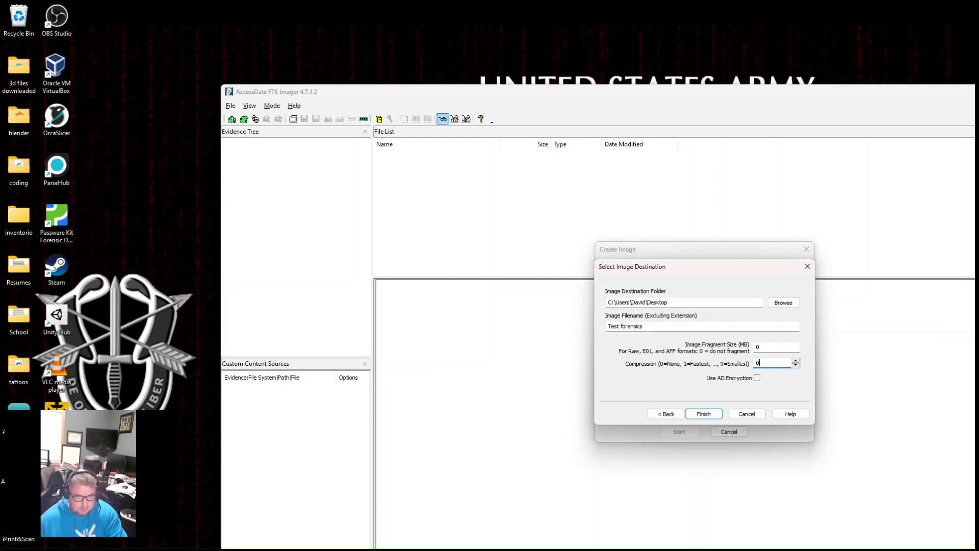
click(700, 415)
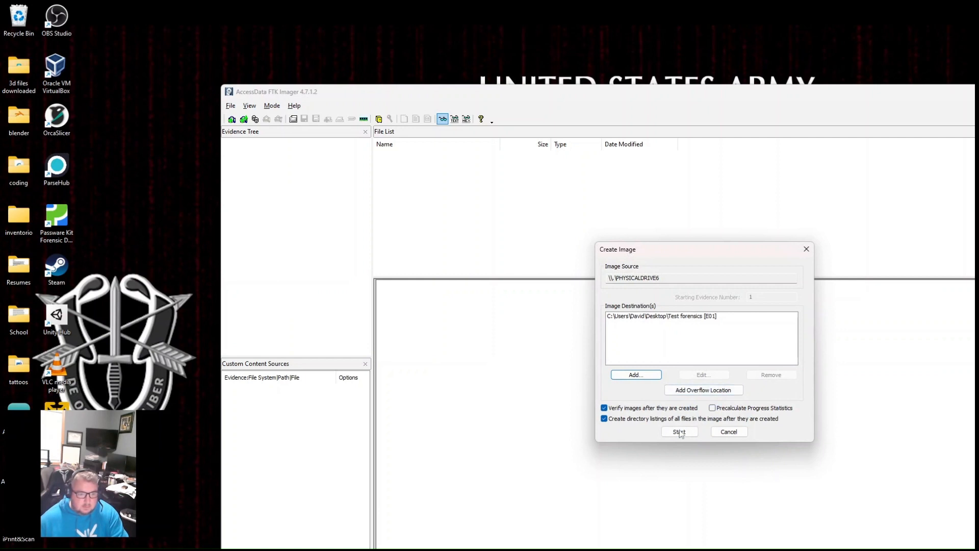
- Start creating the image of PHYSICALDRIVE6 and cancel the creation while it is running
click(679, 432)
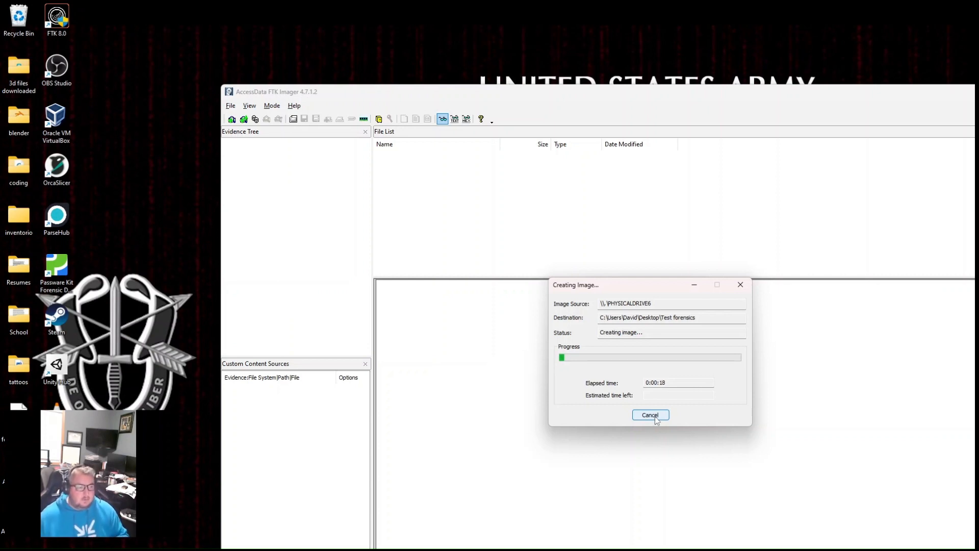
click(655, 417)
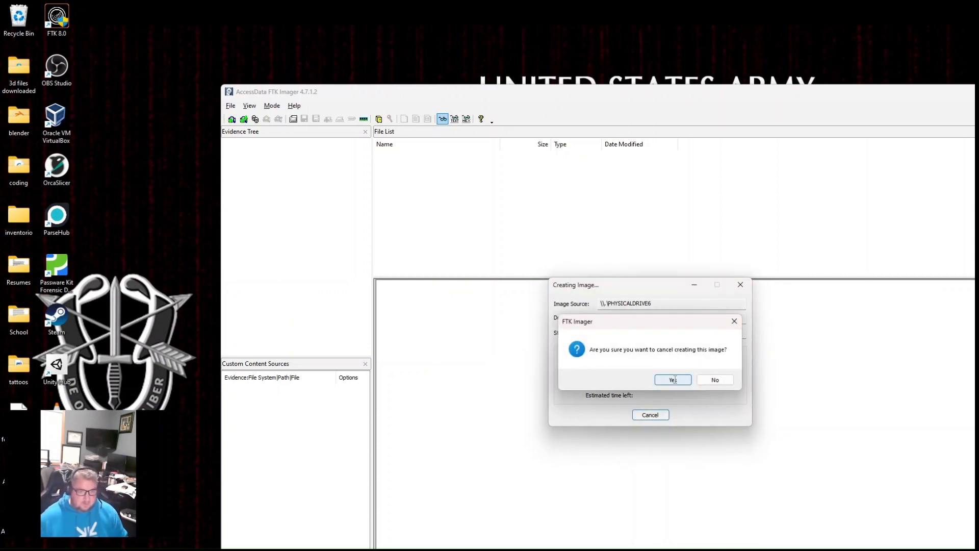
click(714, 380)
- Show the desktop and launch Autopsy from the installed applications
key(super+d)
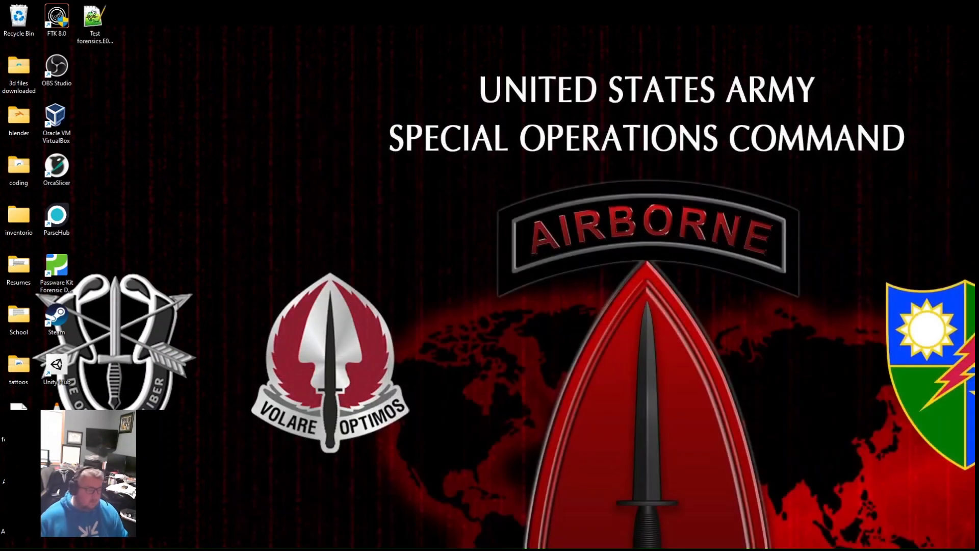
key(super)
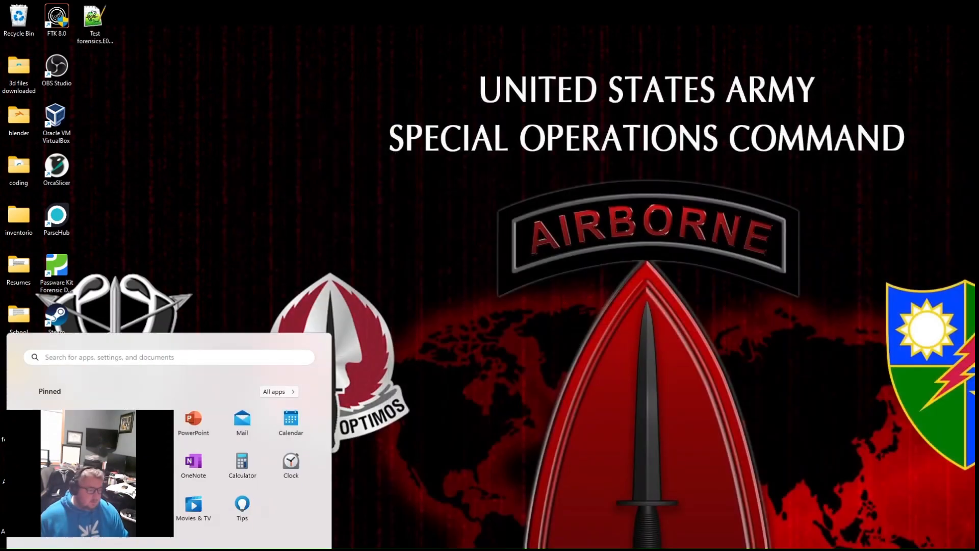
click(277, 388)
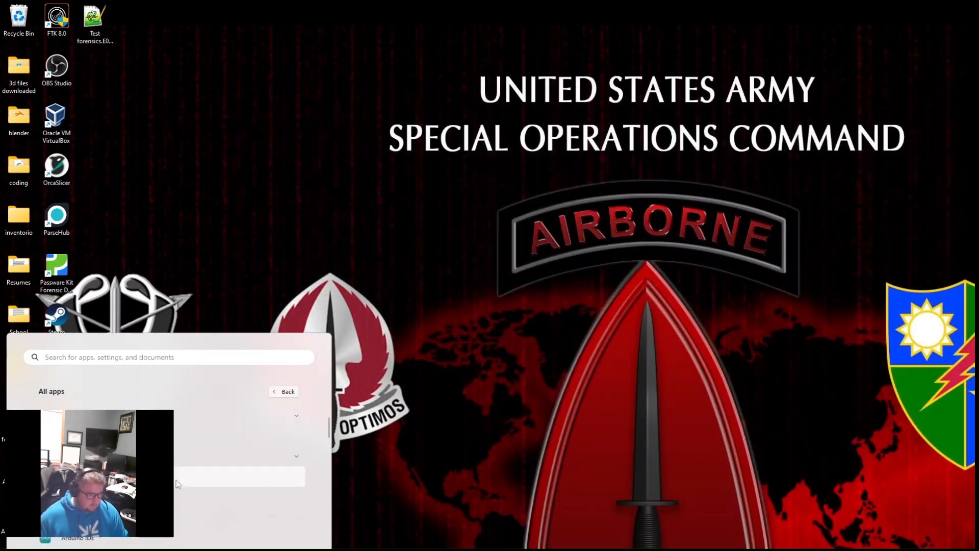
click(121, 479)
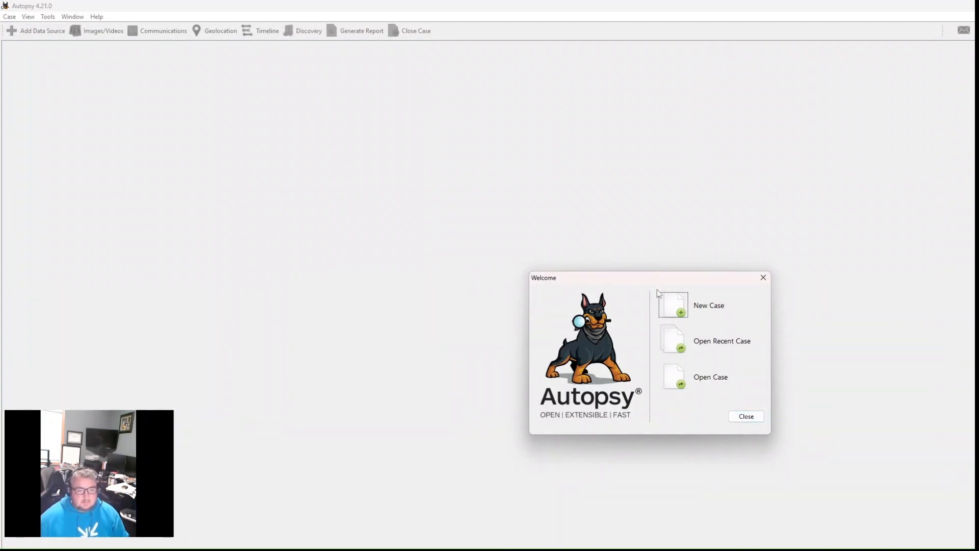
- Start a new Autopsy case named "Digital Forensic demonstration"
click(674, 306)
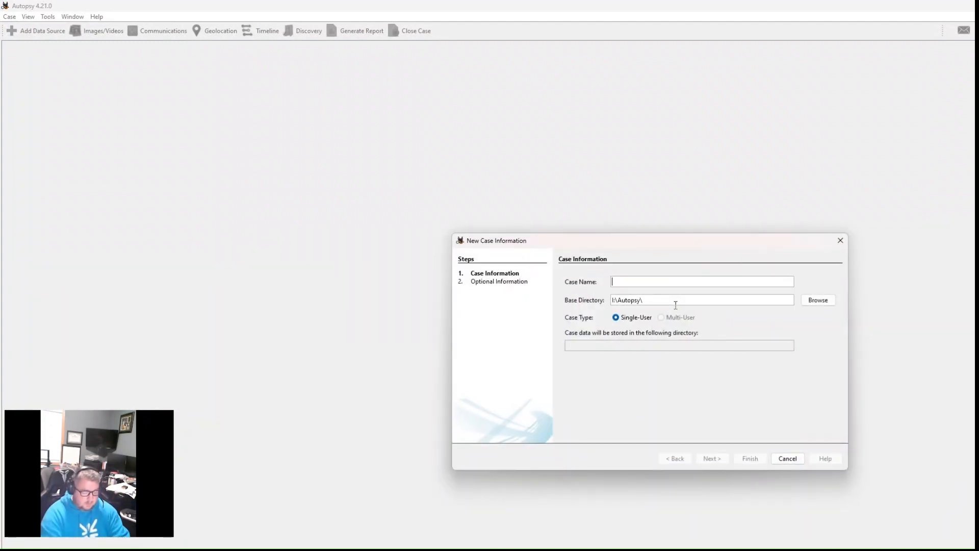
text(Digital Fore)
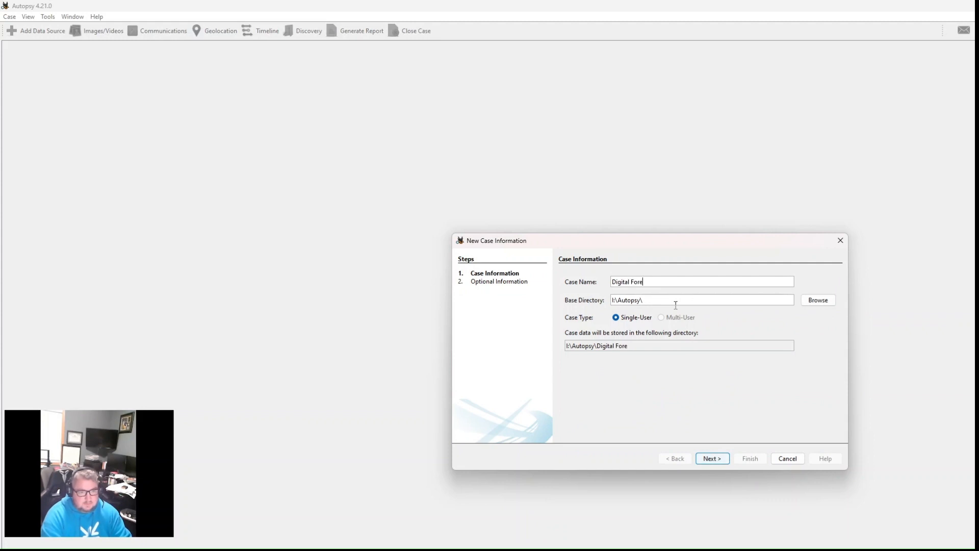
text(nsic demons)
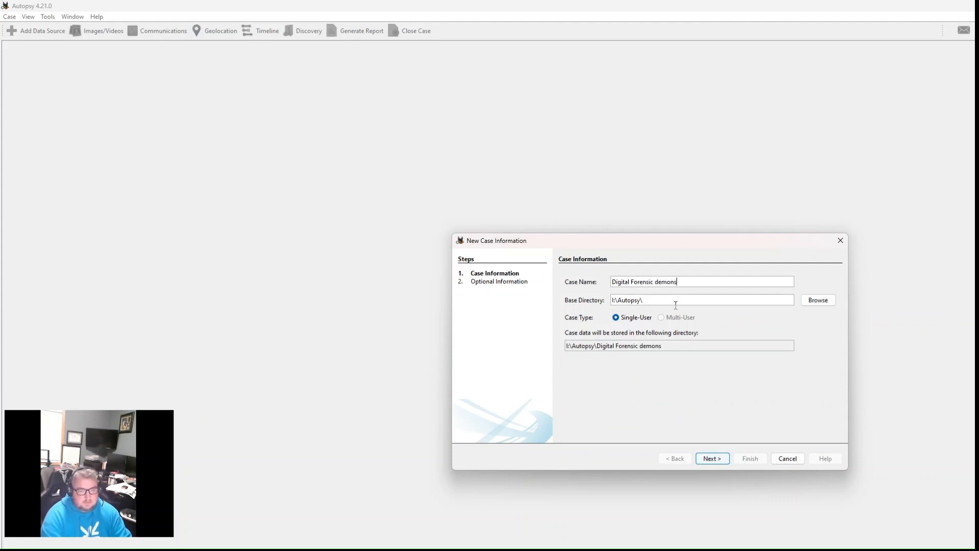
text(tration)
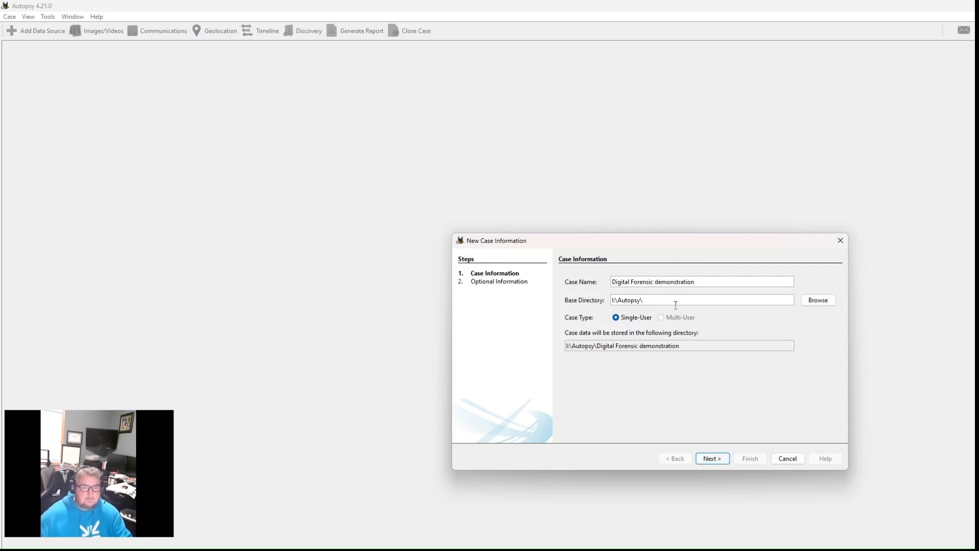
- Set the case's base directory to the user's Desktop folder and continue to the optional information
click(812, 304)
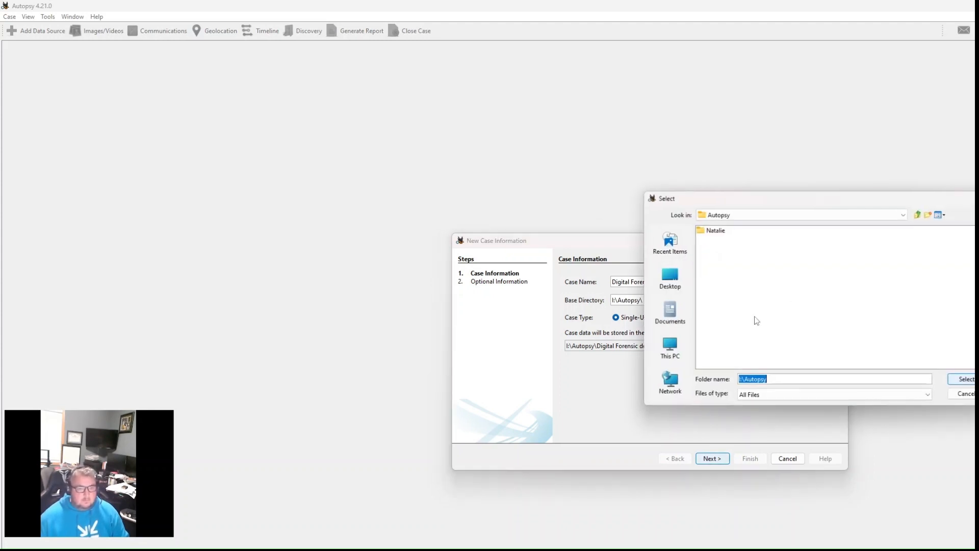
click(676, 281)
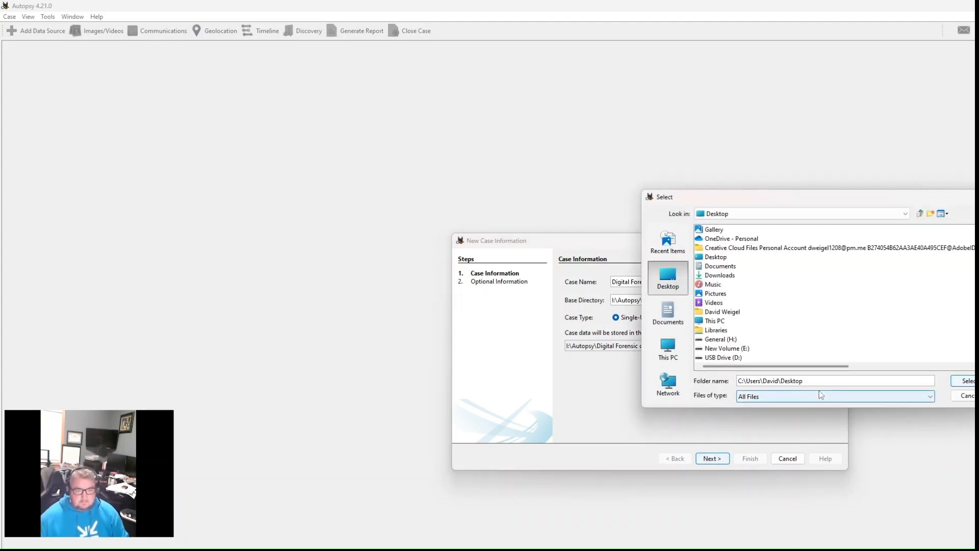
click(965, 381)
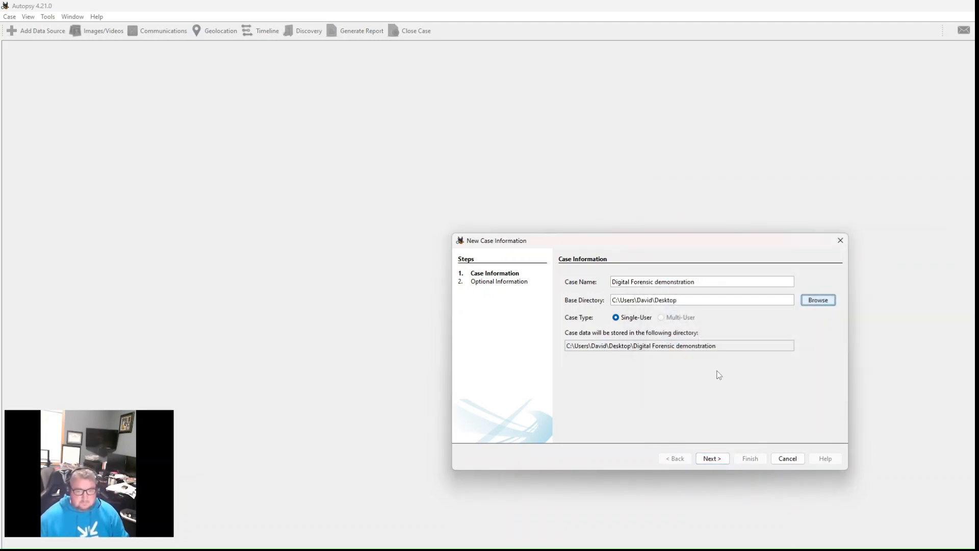
click(712, 459)
- Set the case number to 1 and clear the examiner's phone and email
click(621, 302)
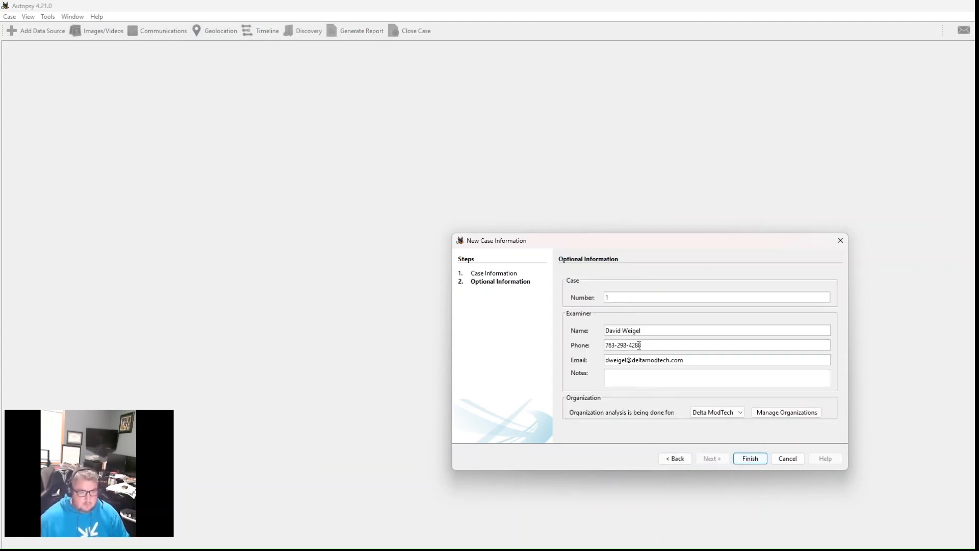
drag(648, 343, 512, 345)
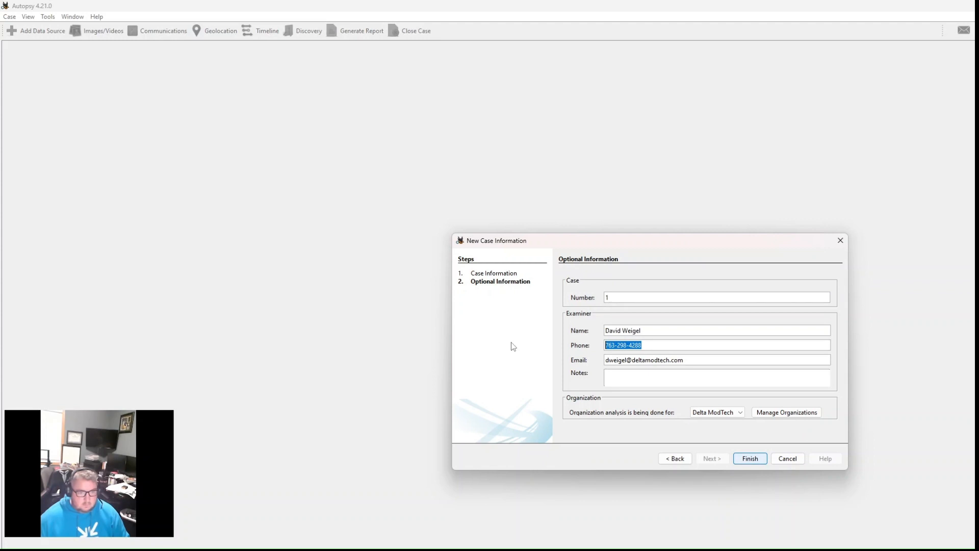
click(686, 360)
drag(686, 360, 573, 362)
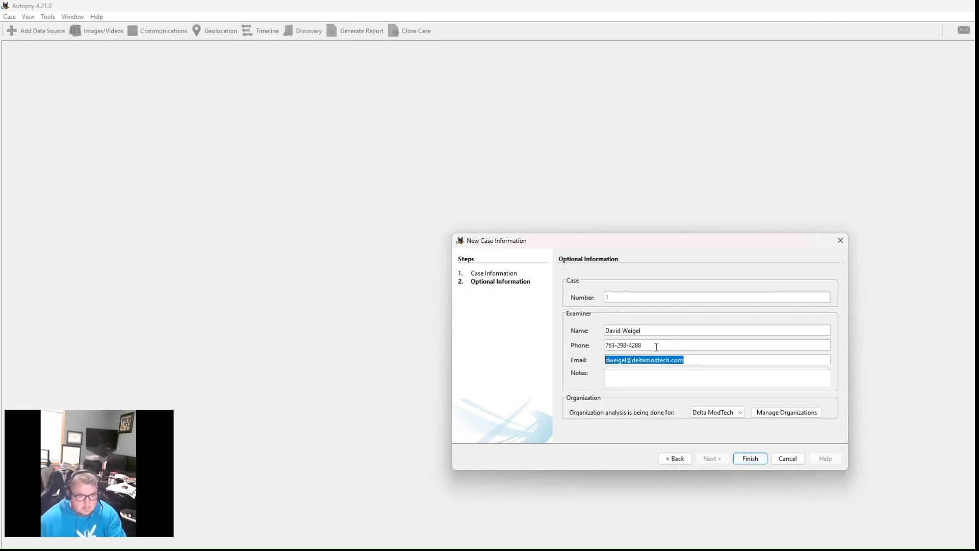
drag(656, 345, 592, 348)
key(BackSpace)
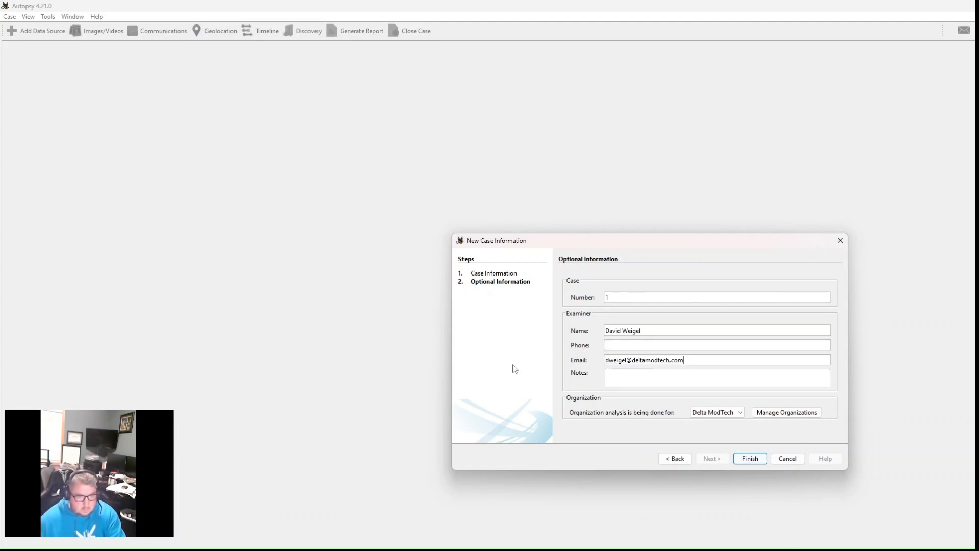
drag(685, 360, 591, 364)
key(BackSpace)
- Set the organization the analysis is being done for to Not Specified and finish creating the case
click(716, 412)
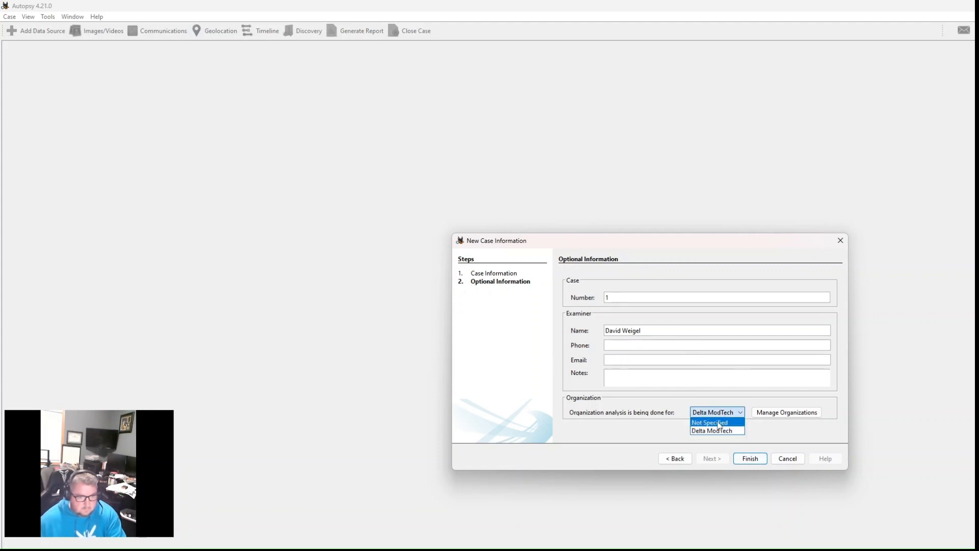
click(717, 422)
click(750, 459)
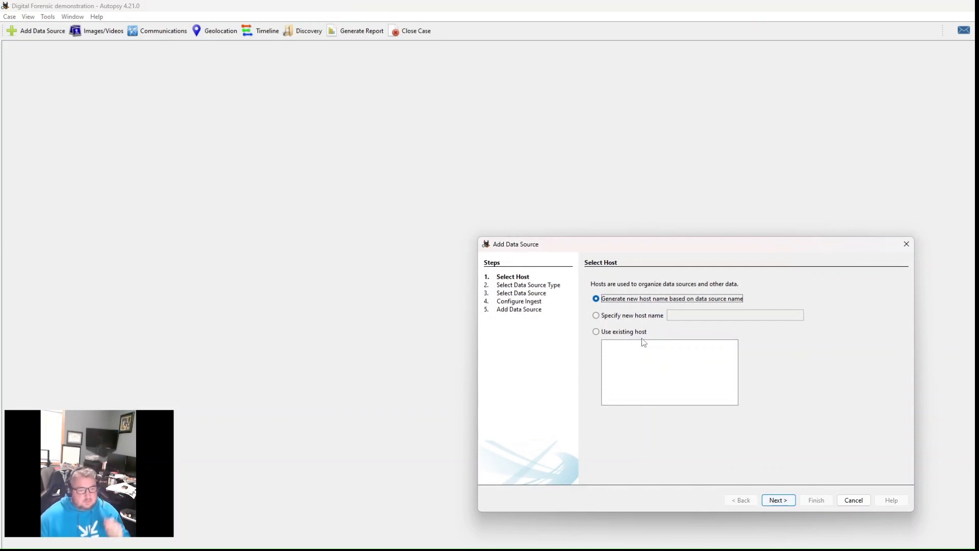
- Select the disk image week 4.E01 from the General (H:) drive as data source, with a host name generated from the data source name
click(778, 501)
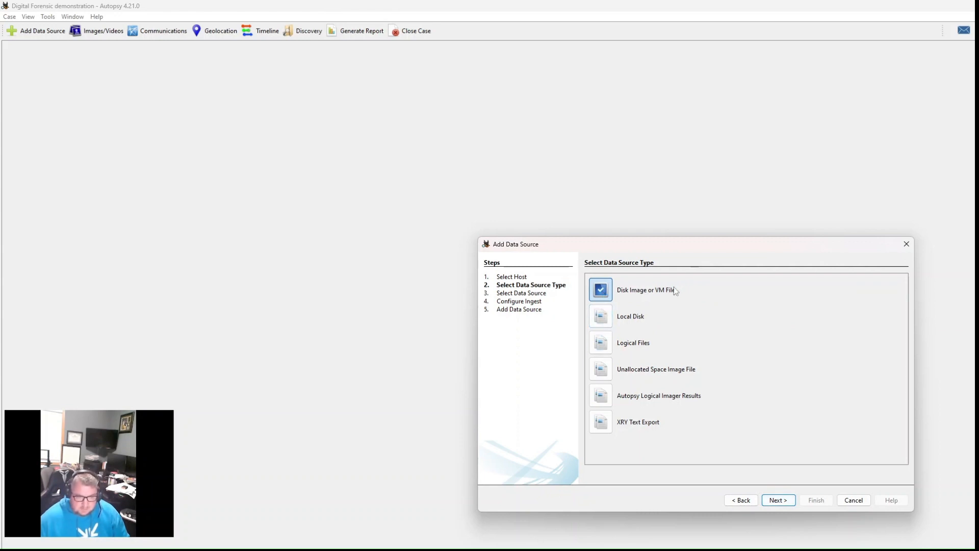
click(778, 501)
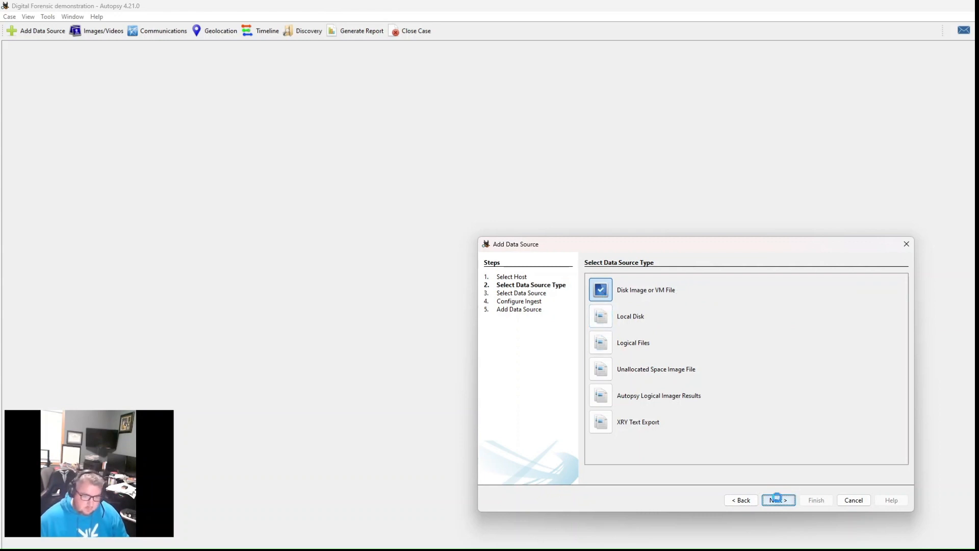
click(889, 291)
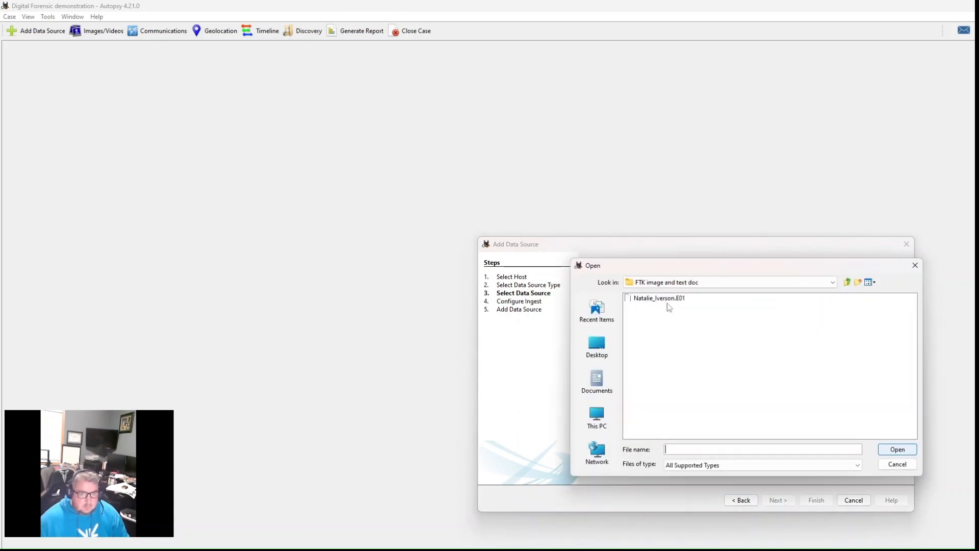
click(599, 344)
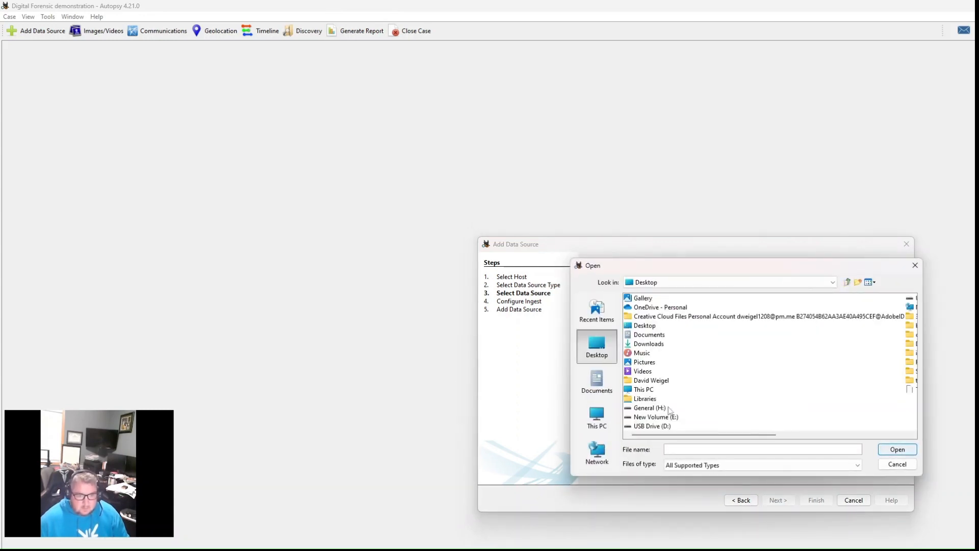
click(653, 410)
double_click(652, 409)
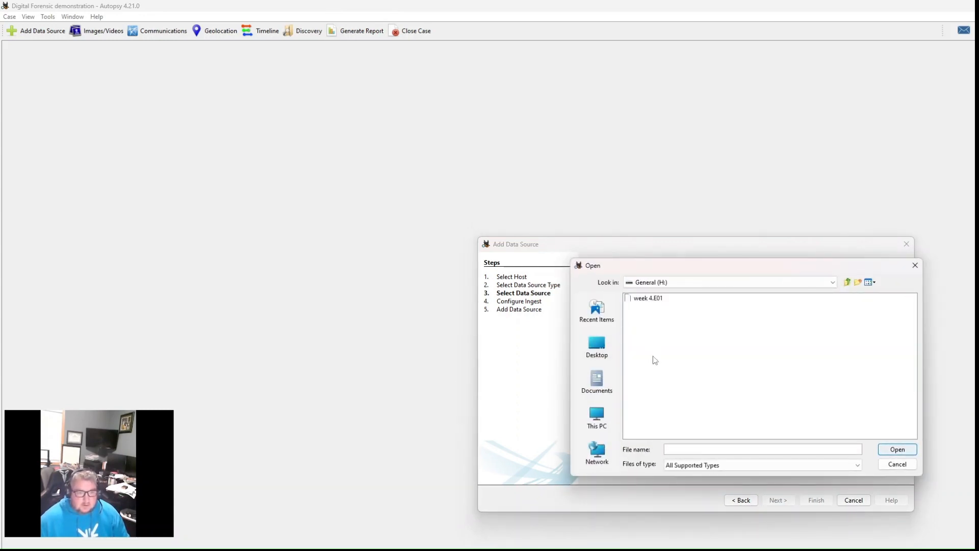
click(654, 302)
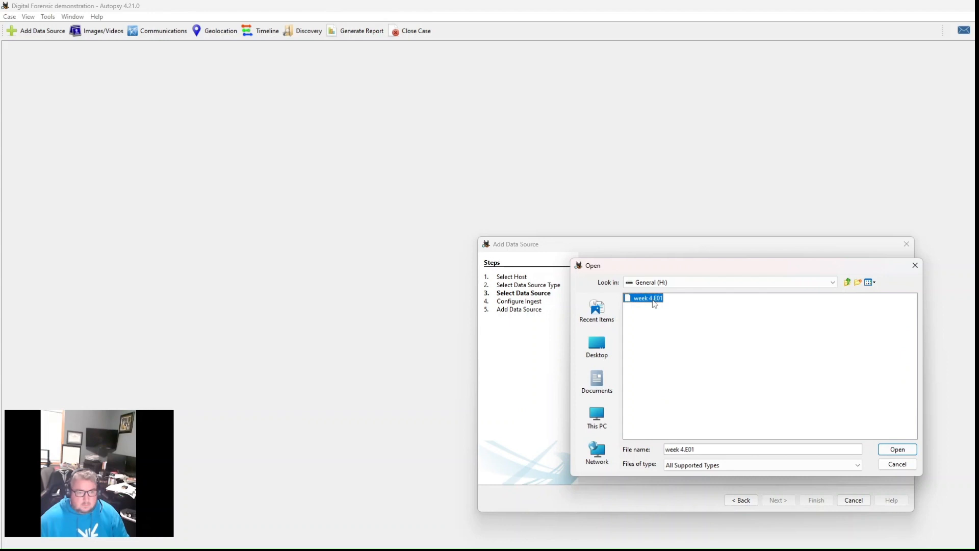
click(911, 452)
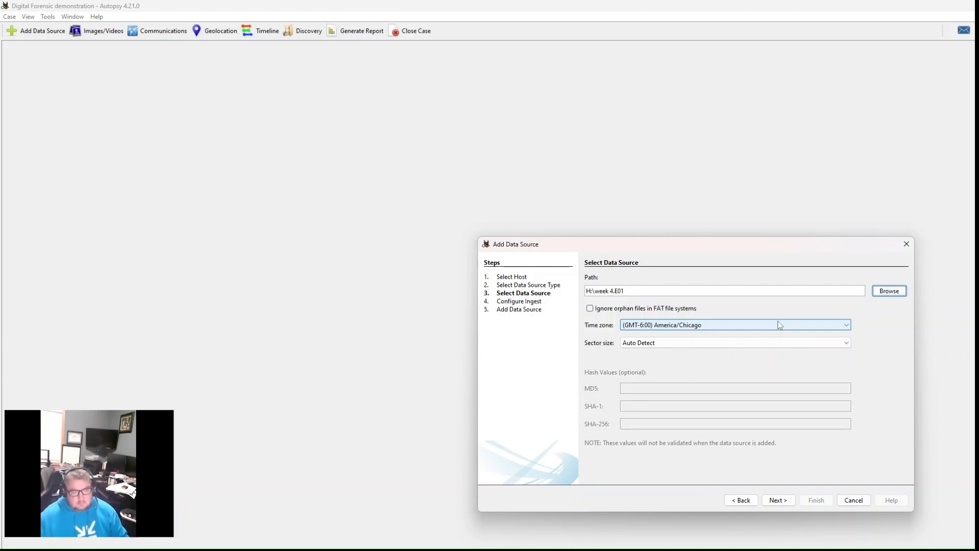
click(779, 500)
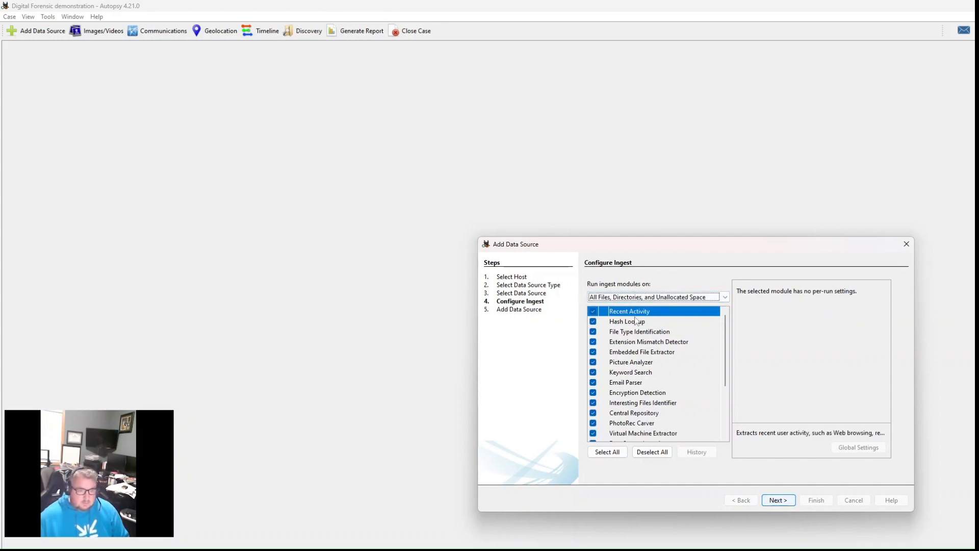
- Review the available ingest modules, trying out the Email Parser's enable setting and leaving it enabled
mouse_move(634, 321)
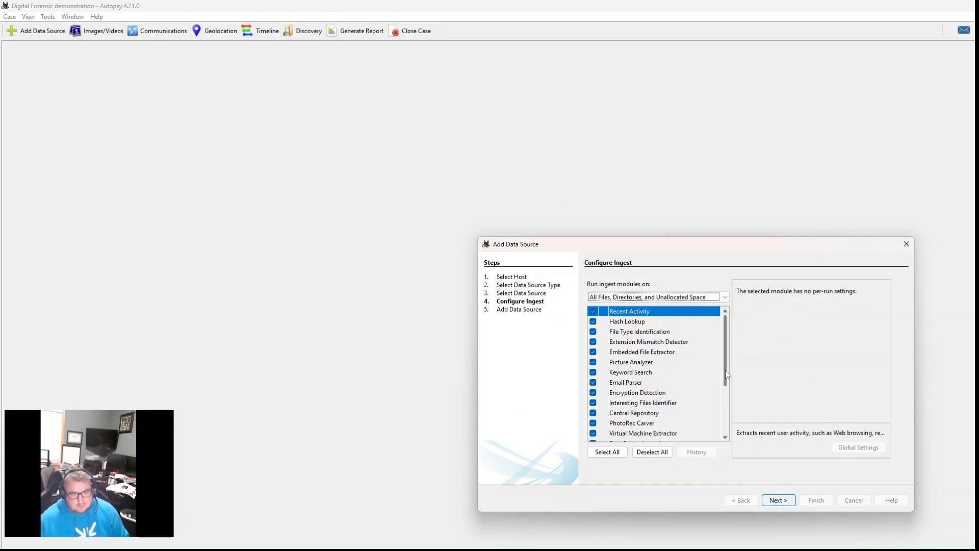
scroll(724, 354, down, 3)
scroll(725, 353, up, 3)
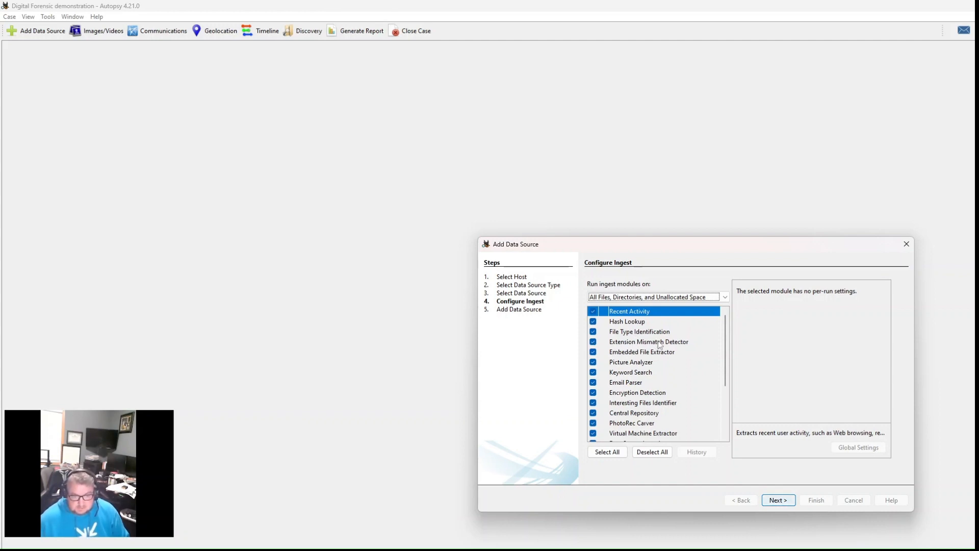
mouse_move(659, 344)
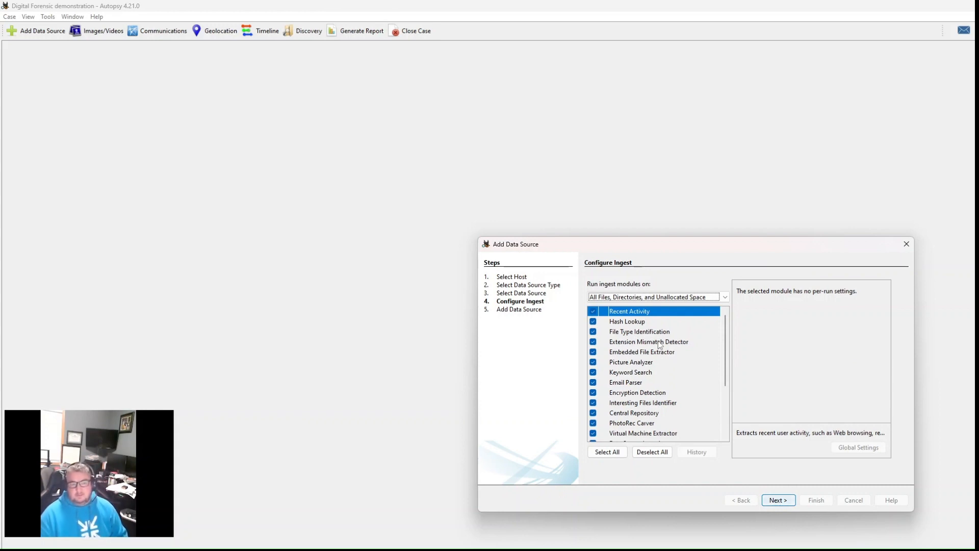
scroll(656, 357, down, 3)
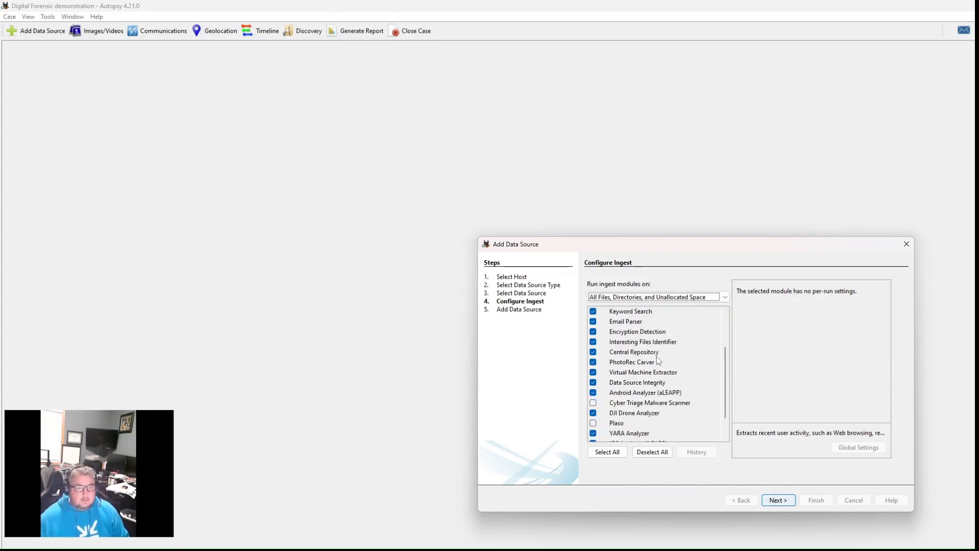
scroll(656, 356, up, 3)
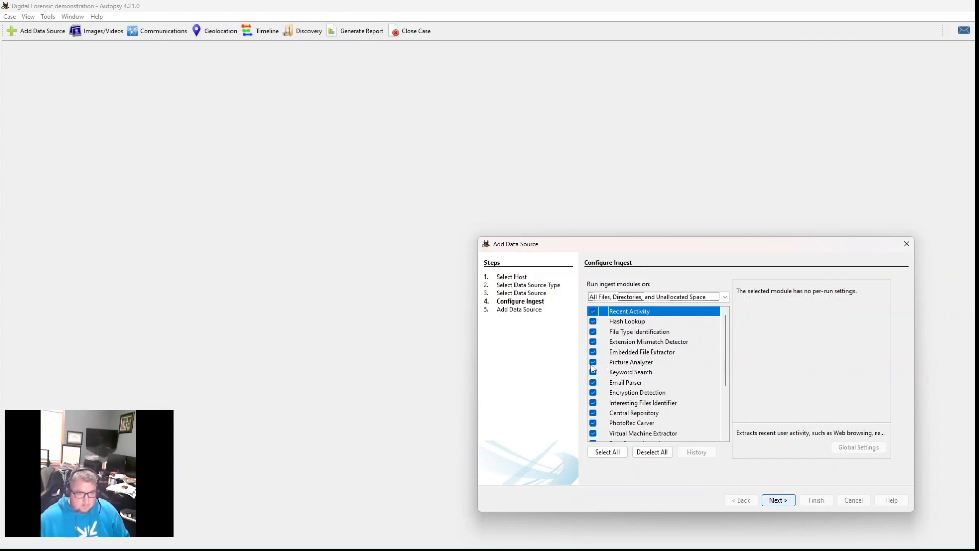
scroll(632, 387, down, 1)
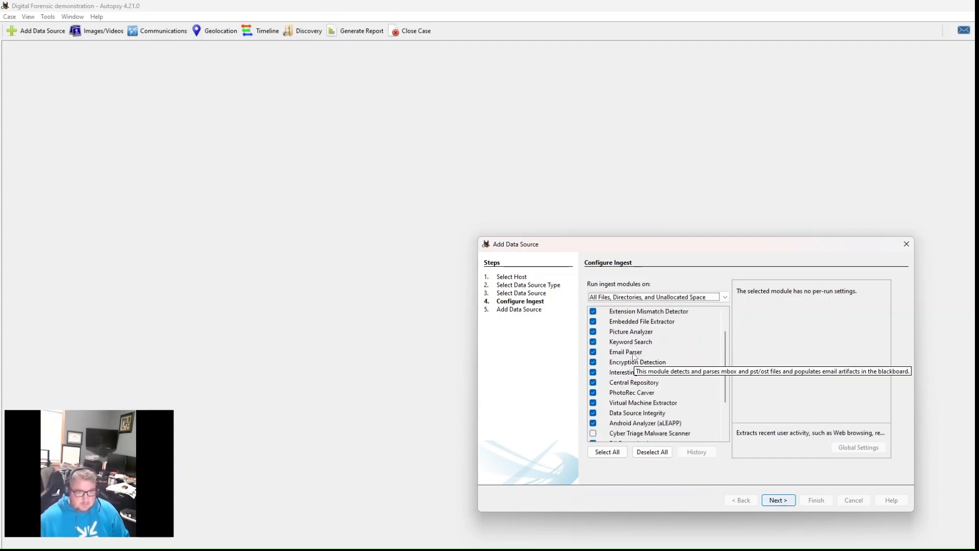
click(593, 352)
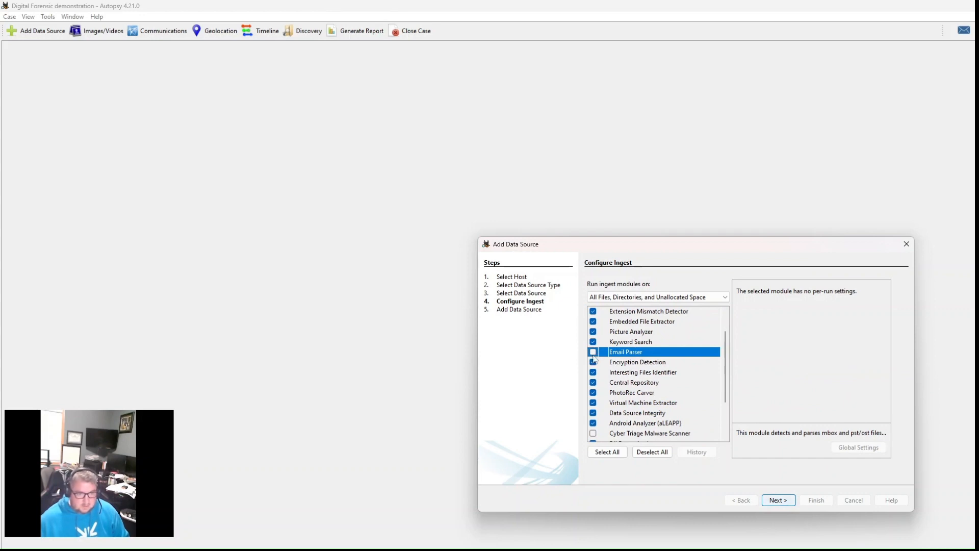
click(593, 353)
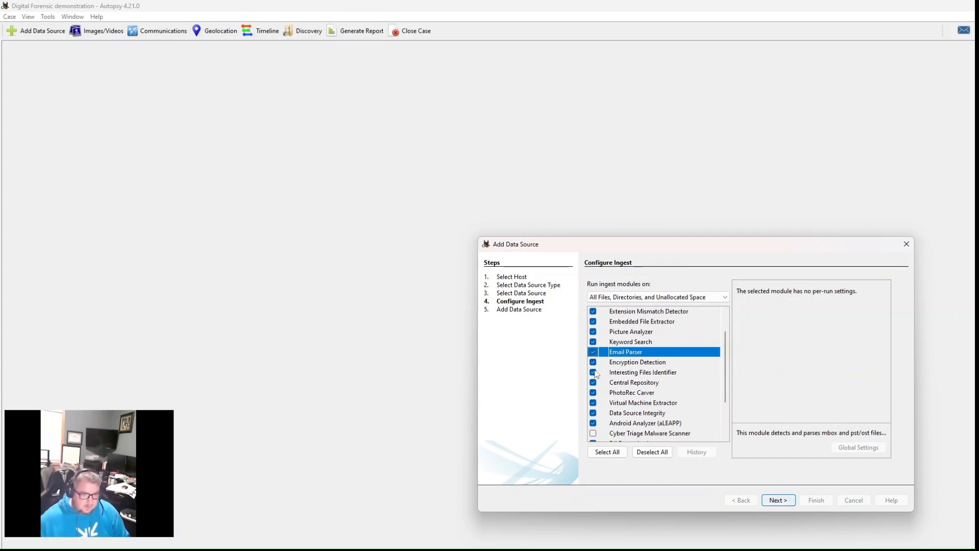
- Disable the Android Analyzer (aLEAPP), YARA Analyzer, iOS Analyzer (iLEAPP), GPX Parser, Android Analyzer and DJI Drone Analyzer ingest modules
scroll(595, 368, down, 1)
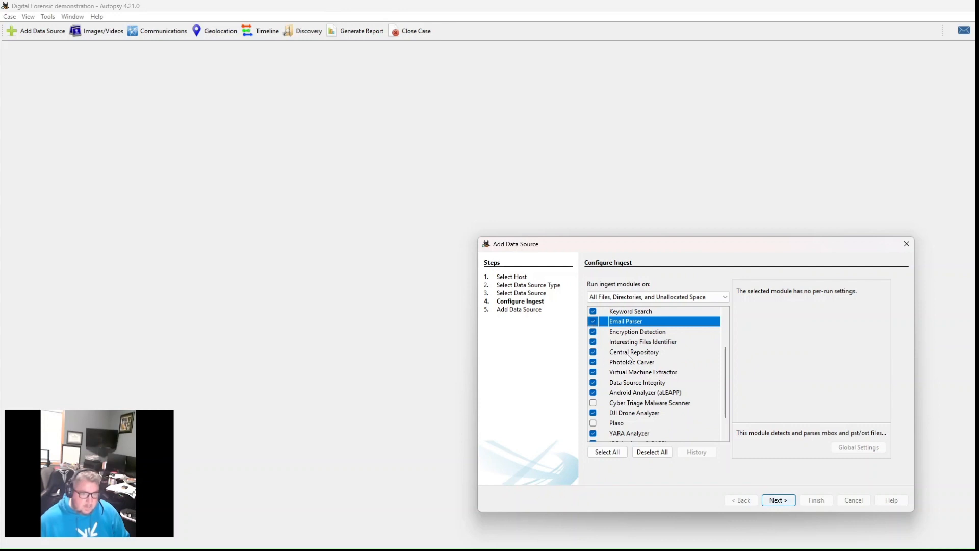
scroll(640, 377, down, 1)
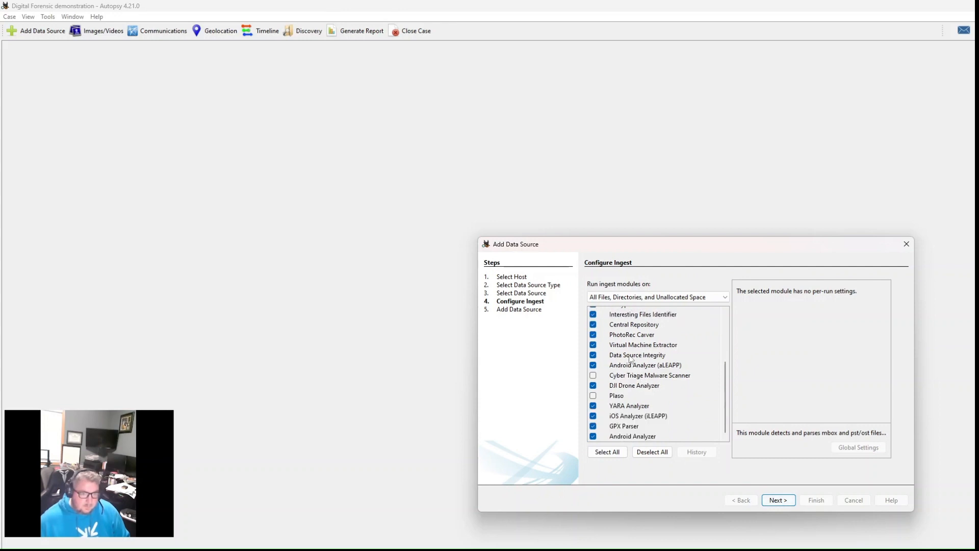
click(593, 366)
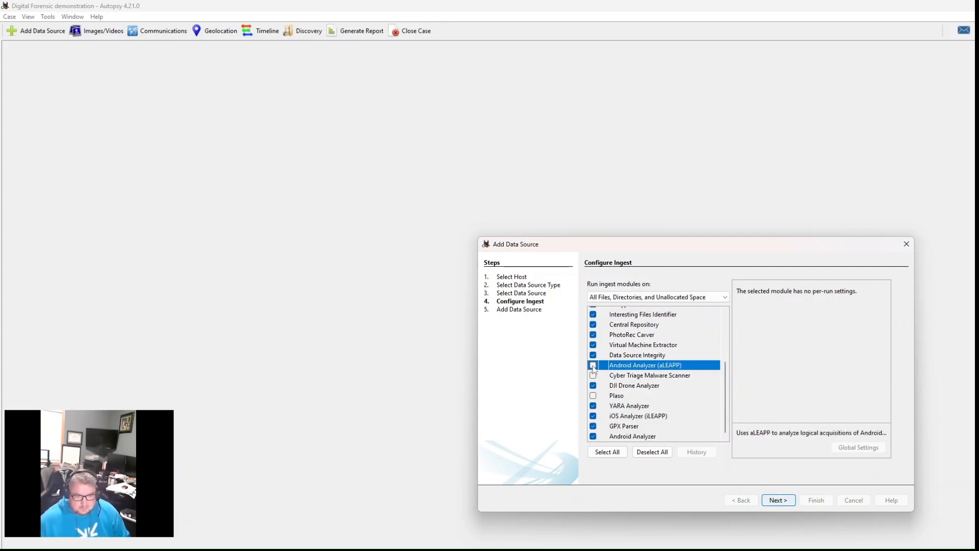
click(593, 406)
click(593, 417)
click(593, 426)
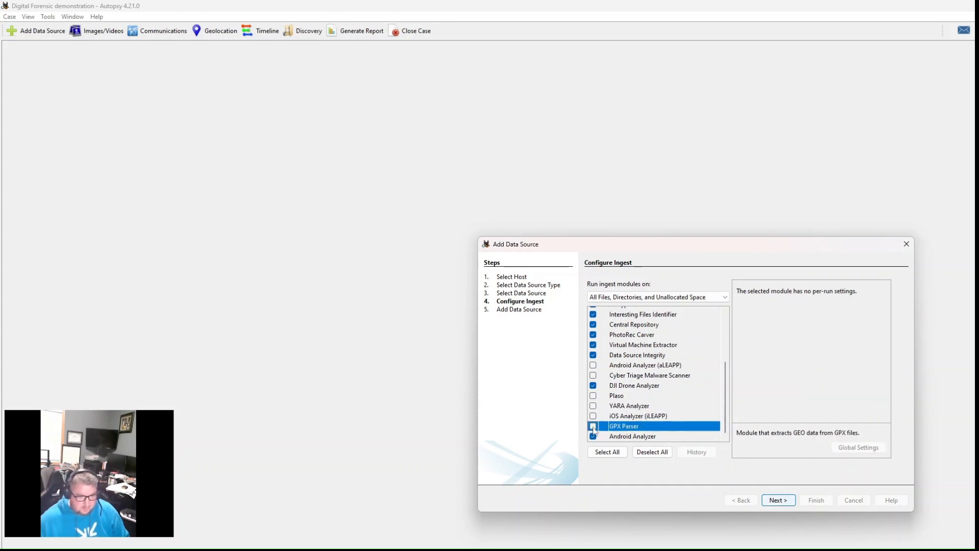
click(593, 436)
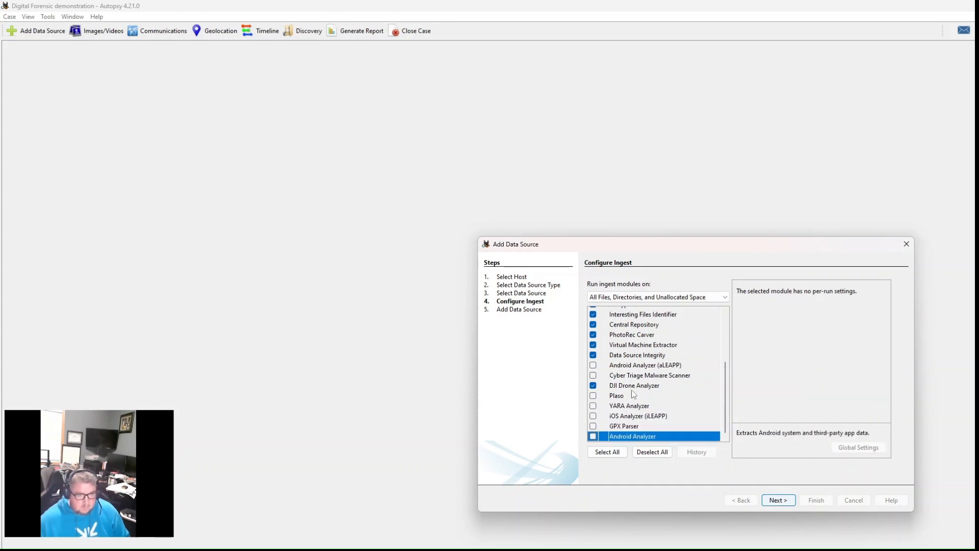
click(593, 388)
- Check the remaining ingest module selection, add the data source with it and finish the wizard
scroll(607, 389, up, 3)
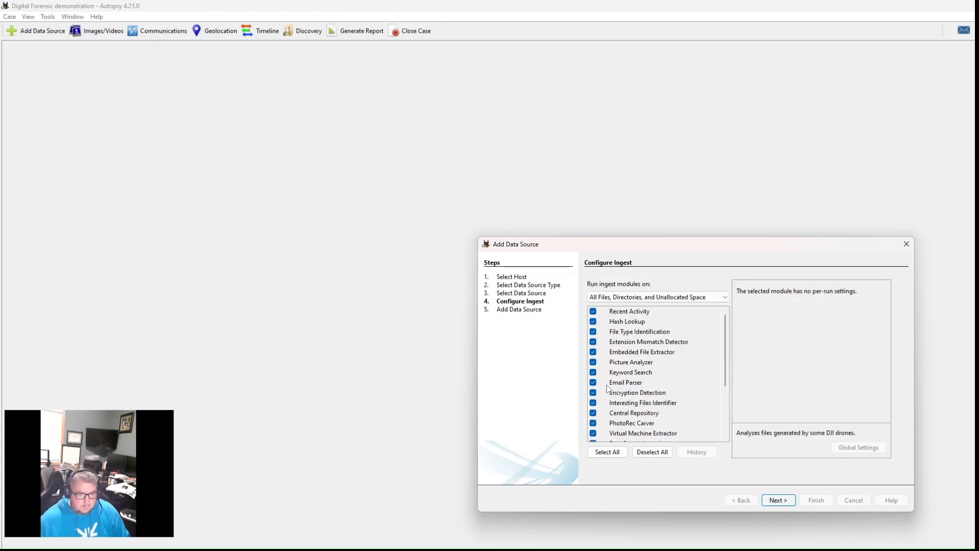
scroll(630, 343, down, 3)
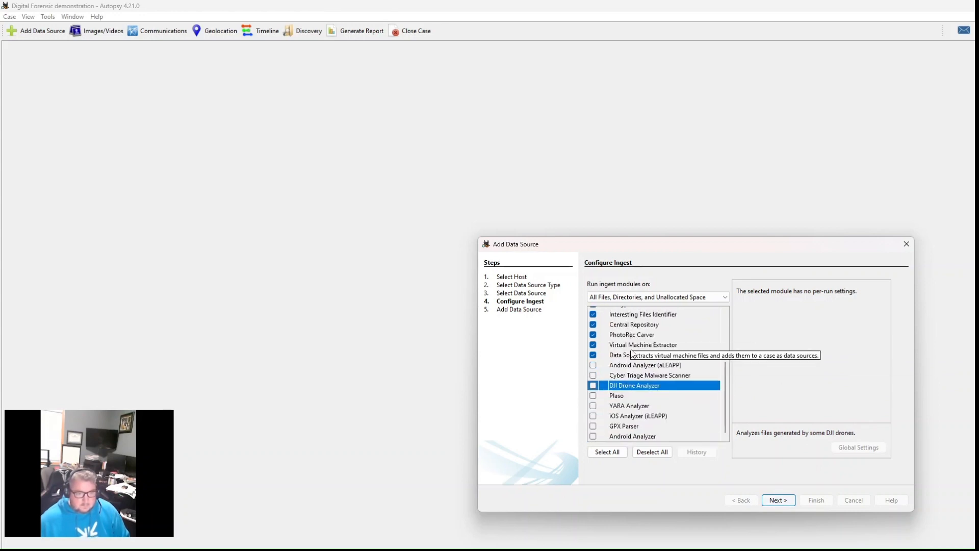
scroll(630, 337, up, 3)
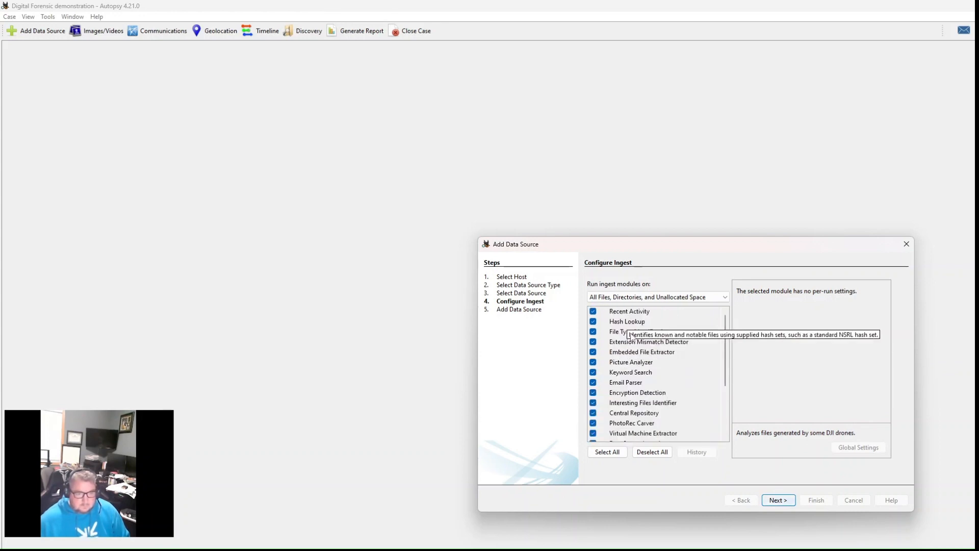
click(780, 501)
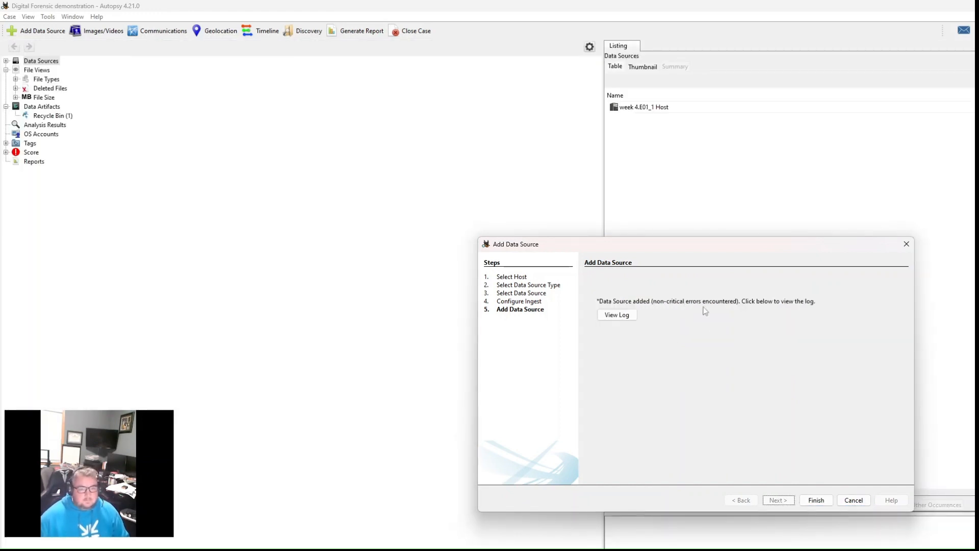
click(816, 499)
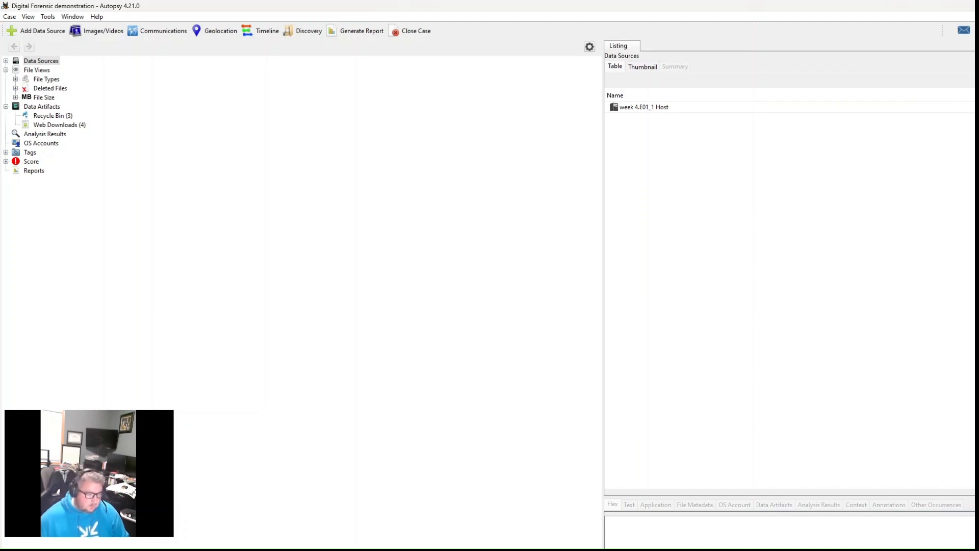
key(alt+Tab)
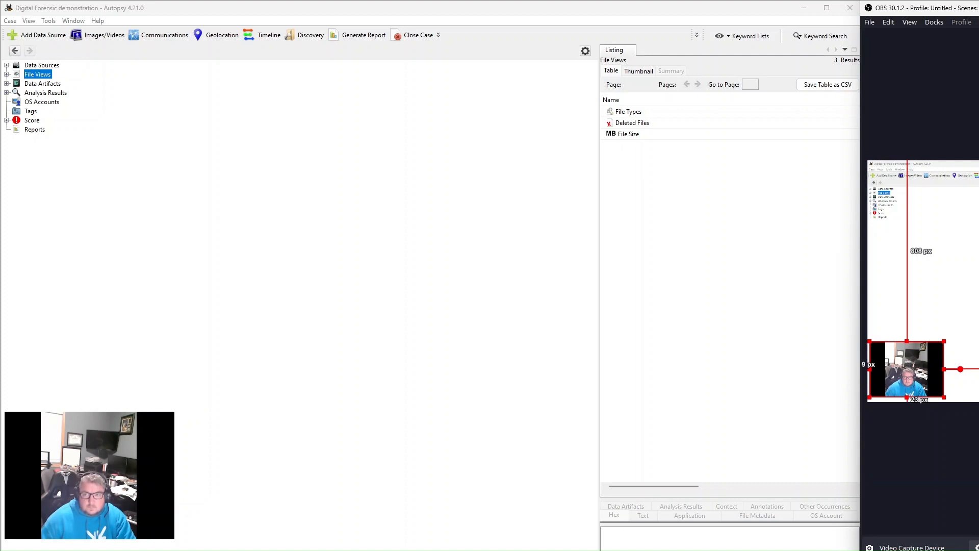
key(super+Down)
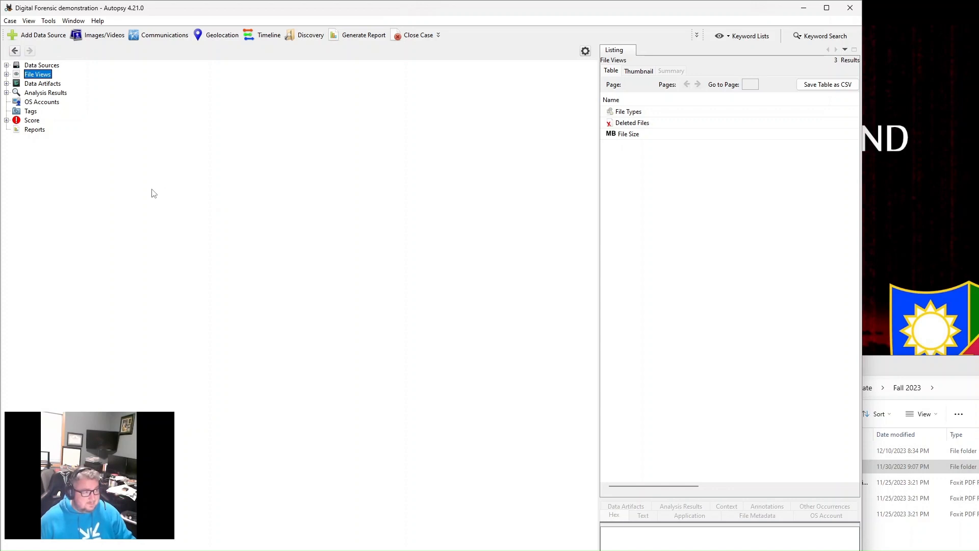
- Expand the week 4.E01 data source down to the folders of the vol5 basic data partition
click(7, 65)
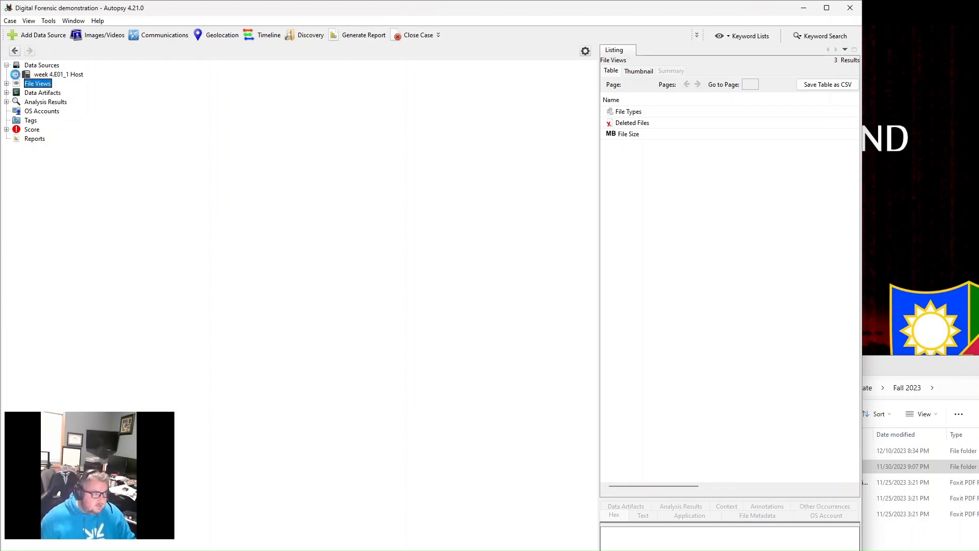
click(16, 74)
click(26, 83)
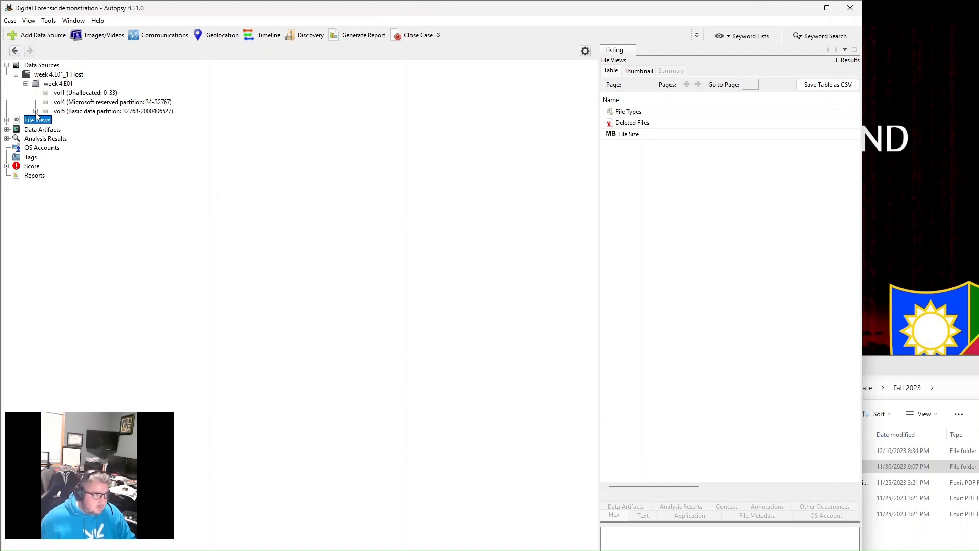
click(35, 111)
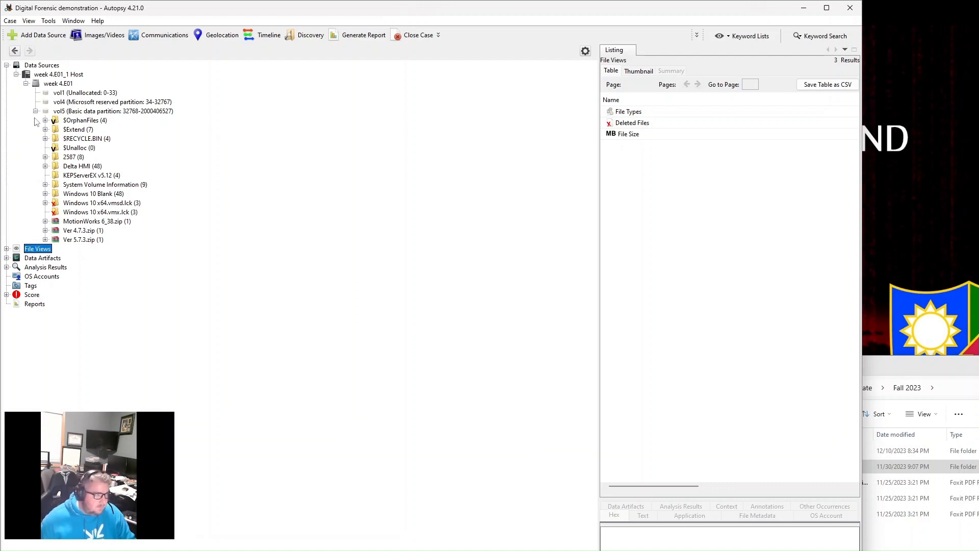
- List the contents of vol5's $RECYCLE.BIN folder and expand its subfolders in the tree
click(86, 141)
click(46, 140)
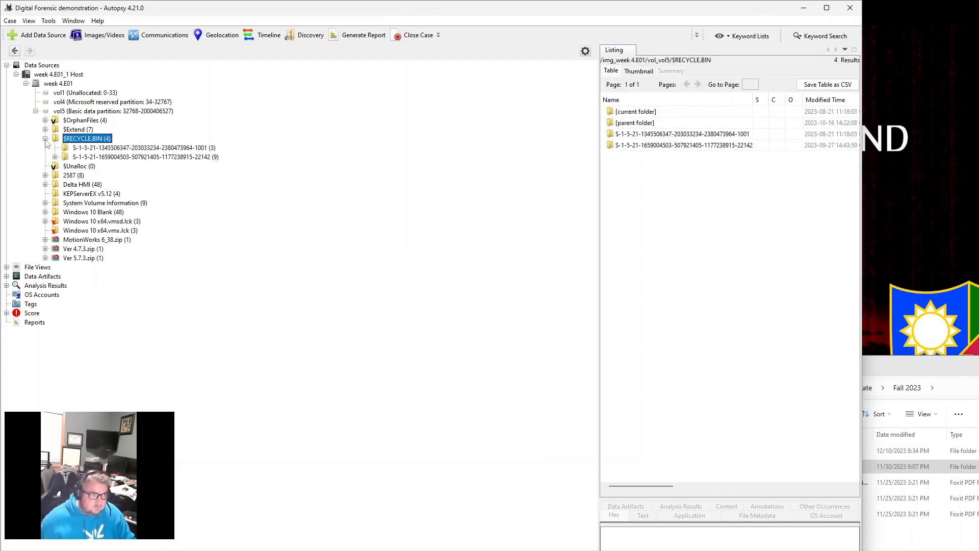
click(45, 140)
click(45, 140)
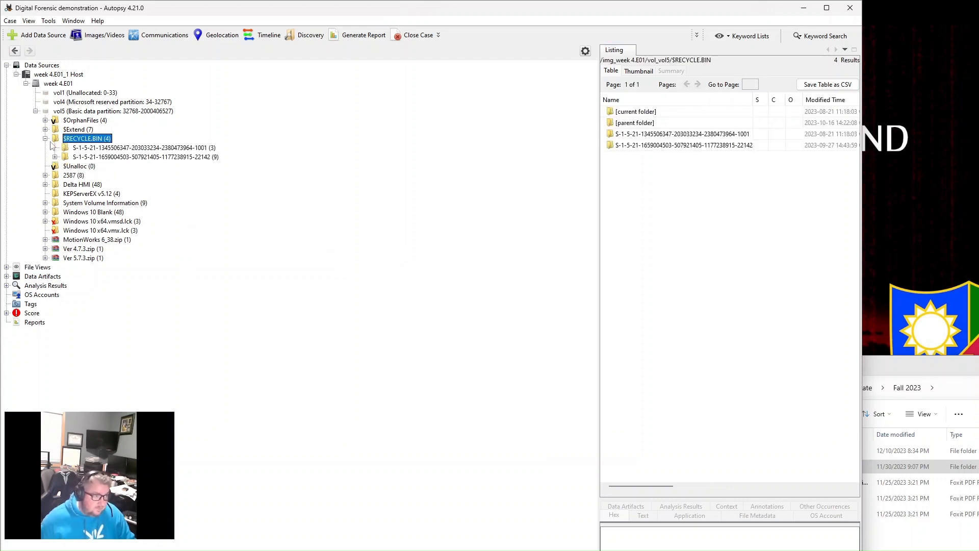
- Check vol5's $Unalloc folder and the subfolders of 2587, and collapse the data source tree to the week 4.E01_1 Host
click(45, 139)
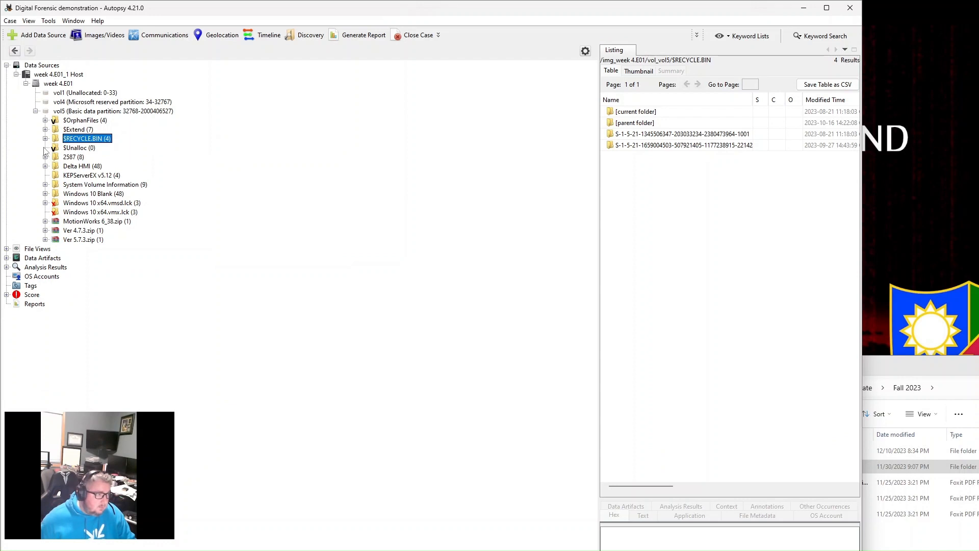
click(75, 148)
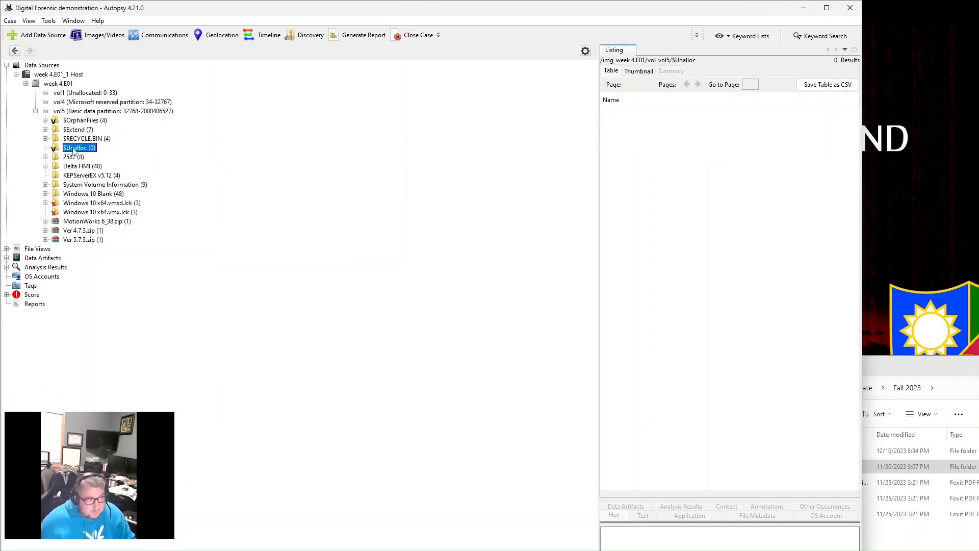
click(46, 157)
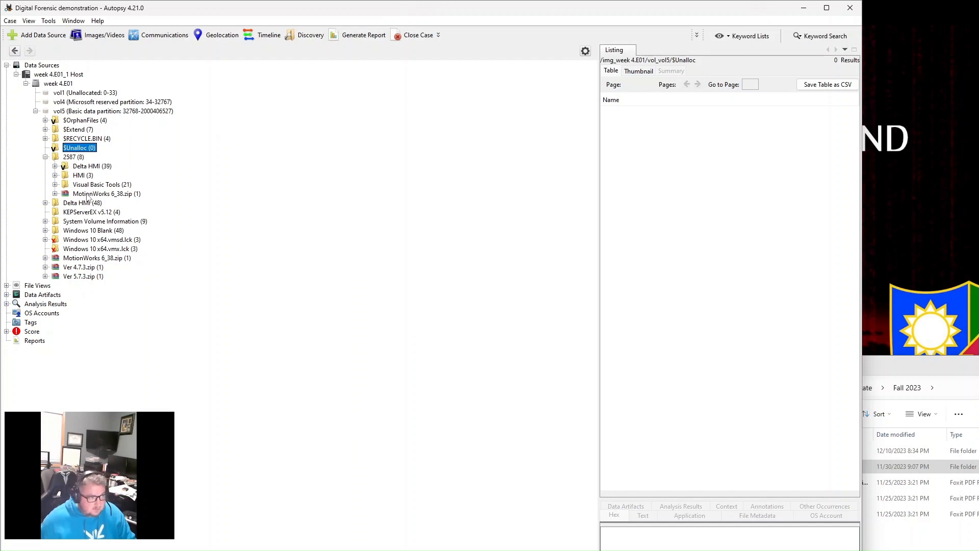
click(45, 157)
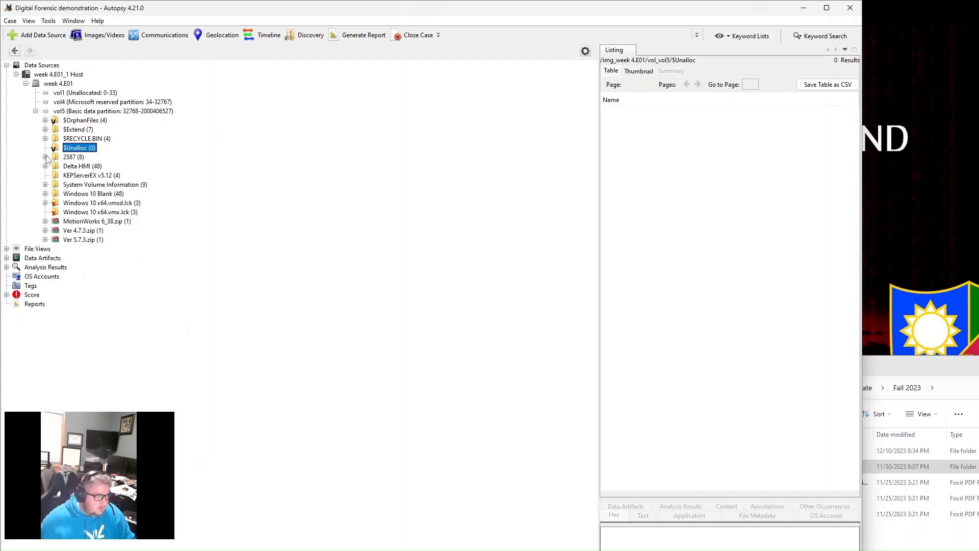
click(26, 84)
click(17, 75)
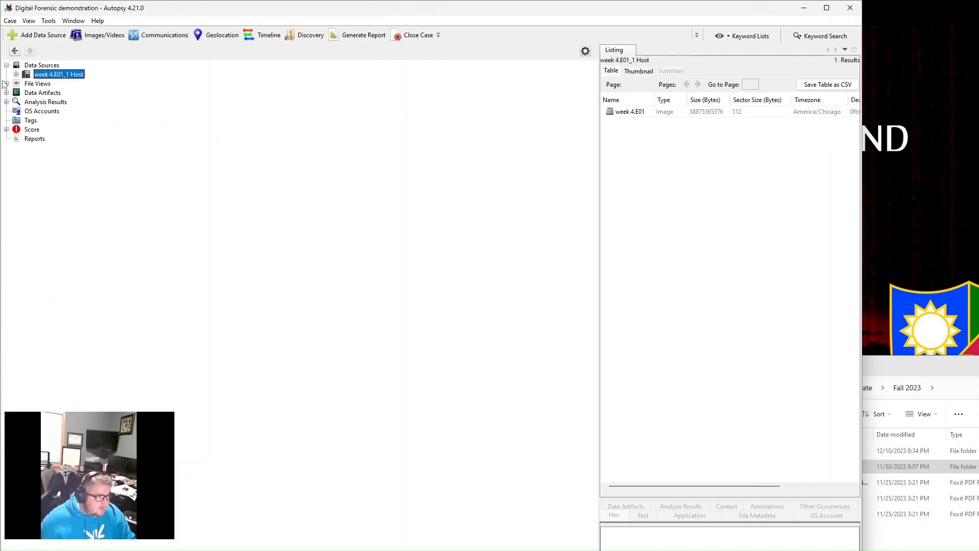
- Expand File Views by extension down to Documents and list the PDF files found in the image
click(6, 84)
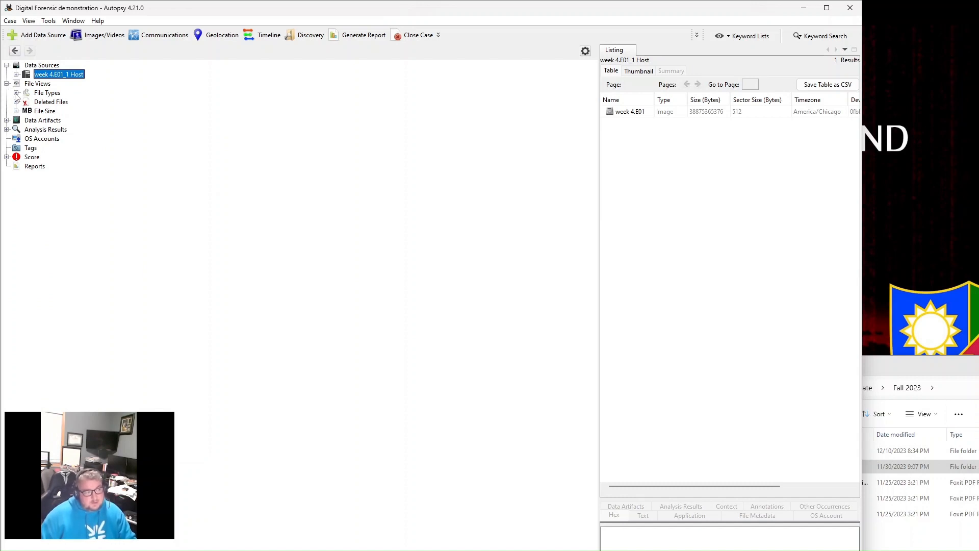
click(16, 93)
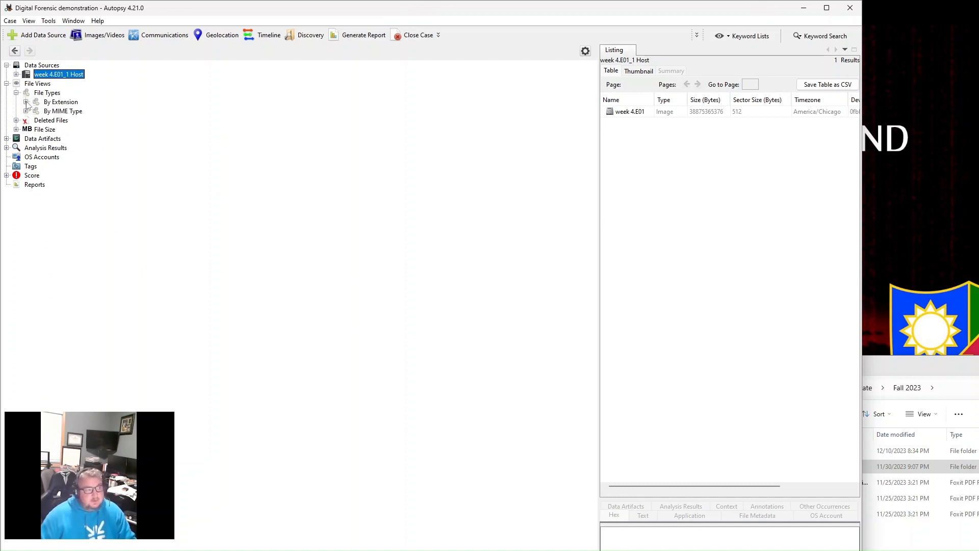
click(26, 102)
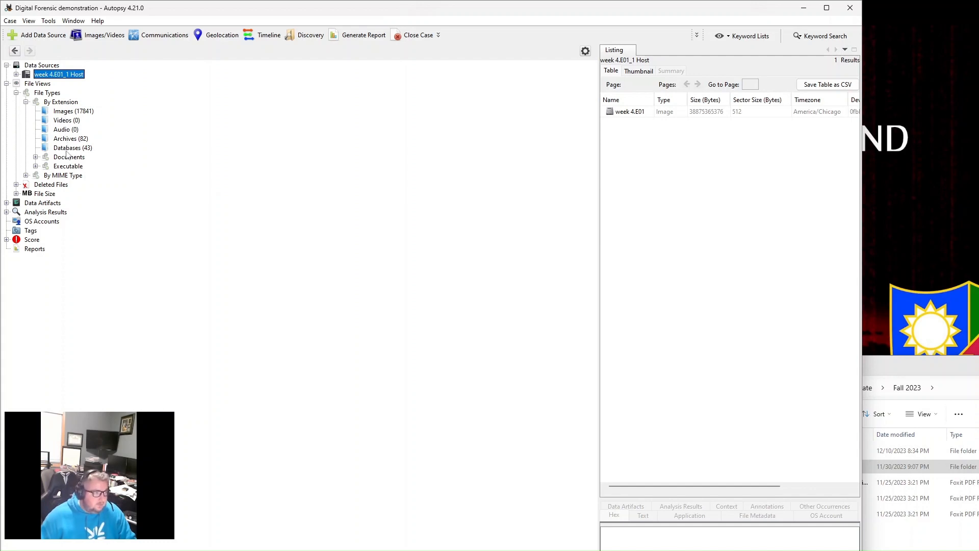
click(36, 157)
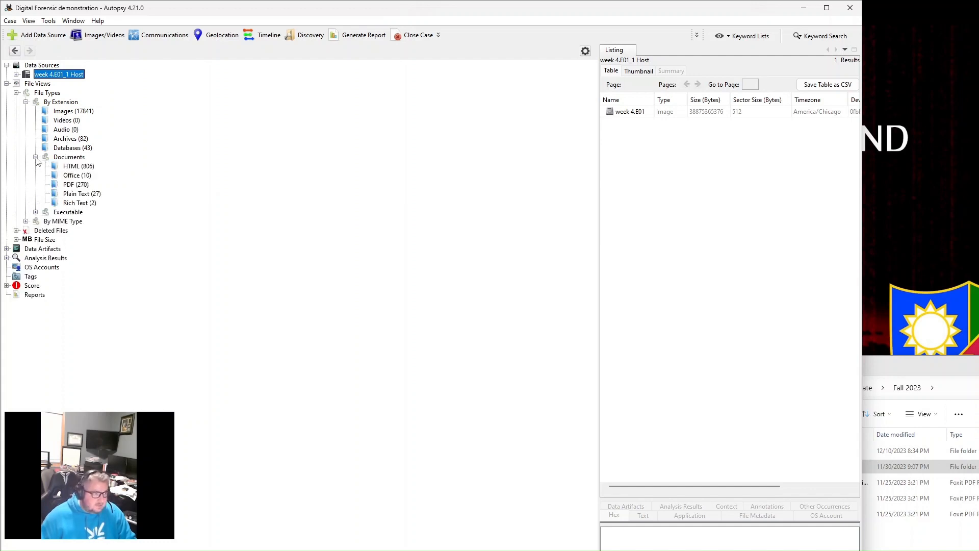
click(74, 186)
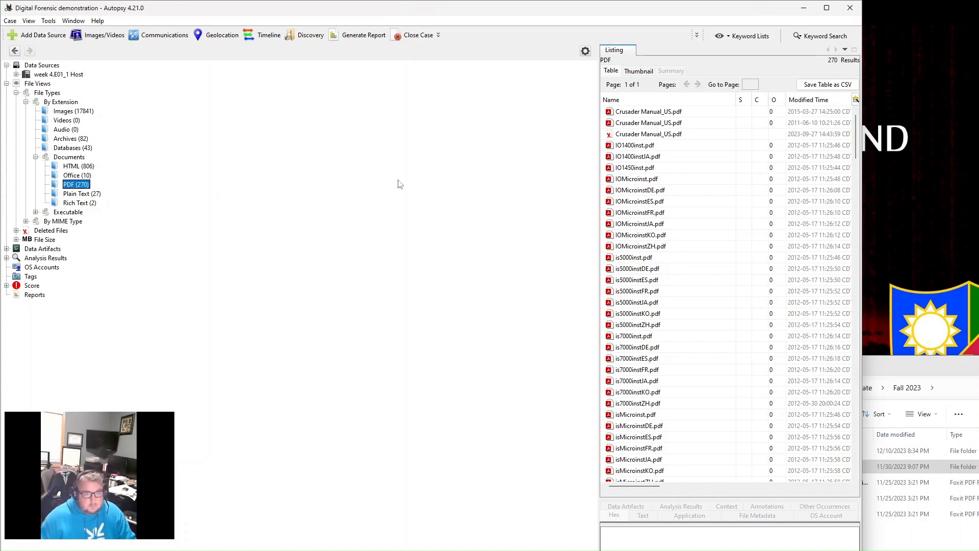
scroll(686, 199, down, 6)
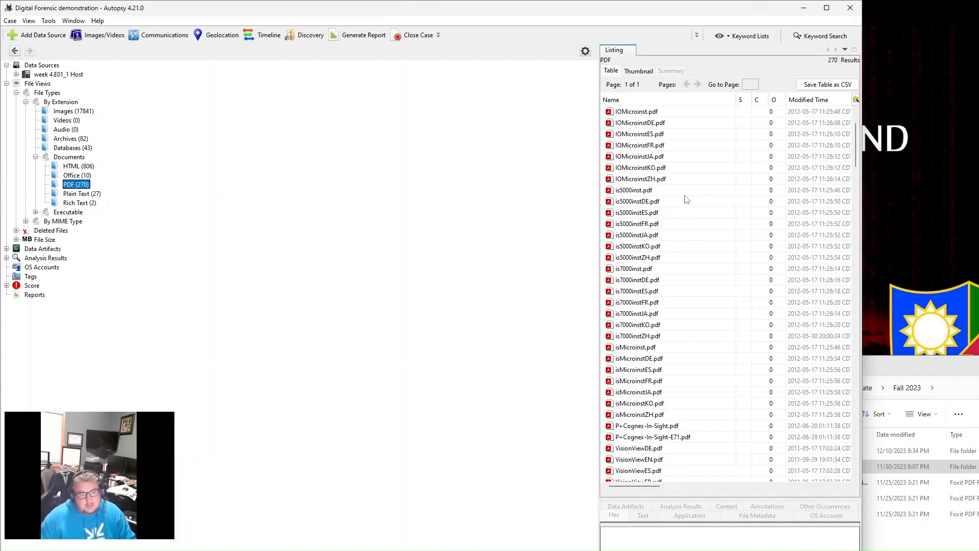
scroll(686, 287, down, 5)
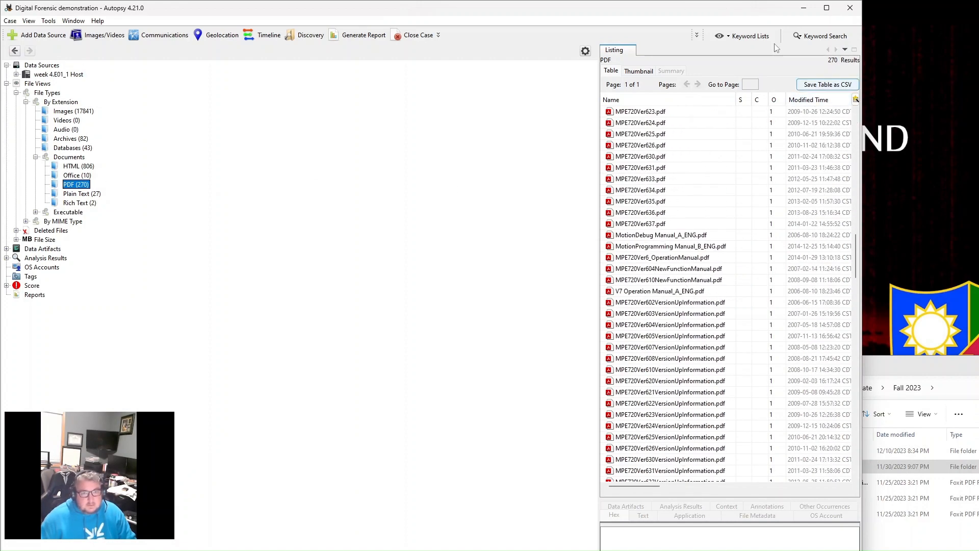
- Look over the keyword lists available for searching the image and close them without changes
click(754, 39)
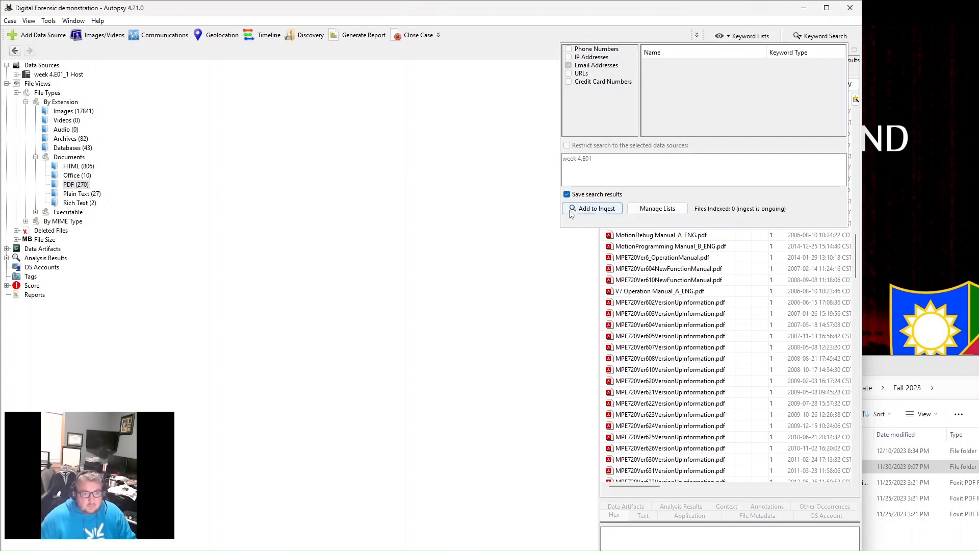
click(767, 38)
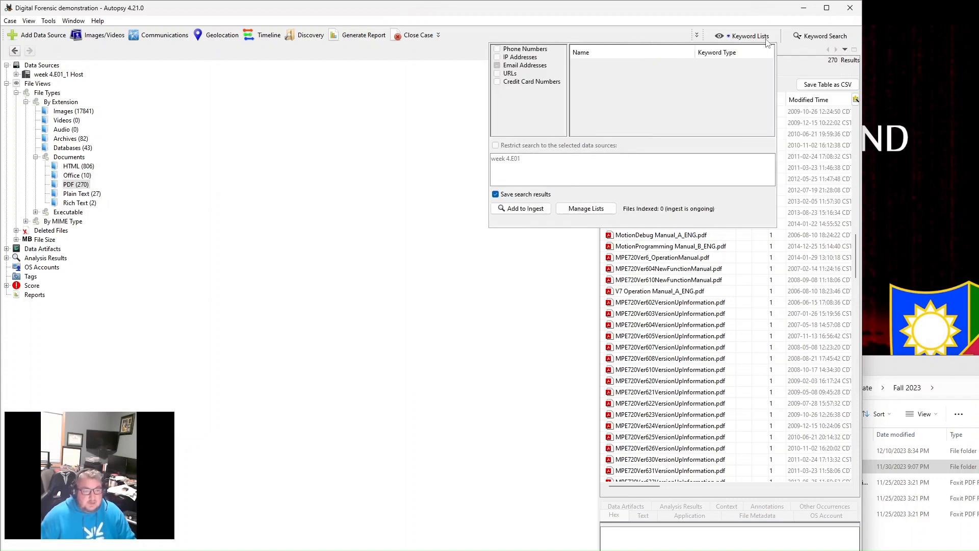
click(466, 176)
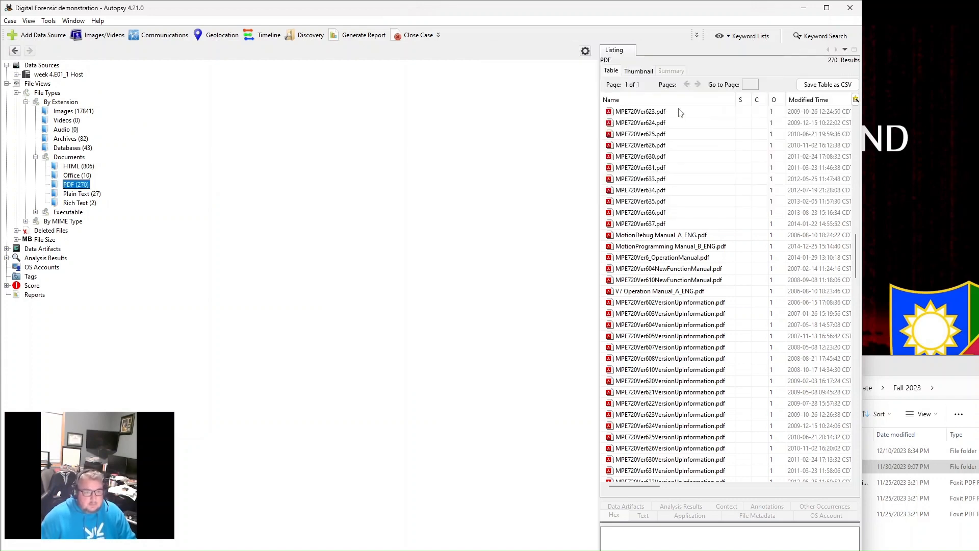
- Browse the PDF file listing through to its last entry and return to the first one
scroll(650, 316, down, 9)
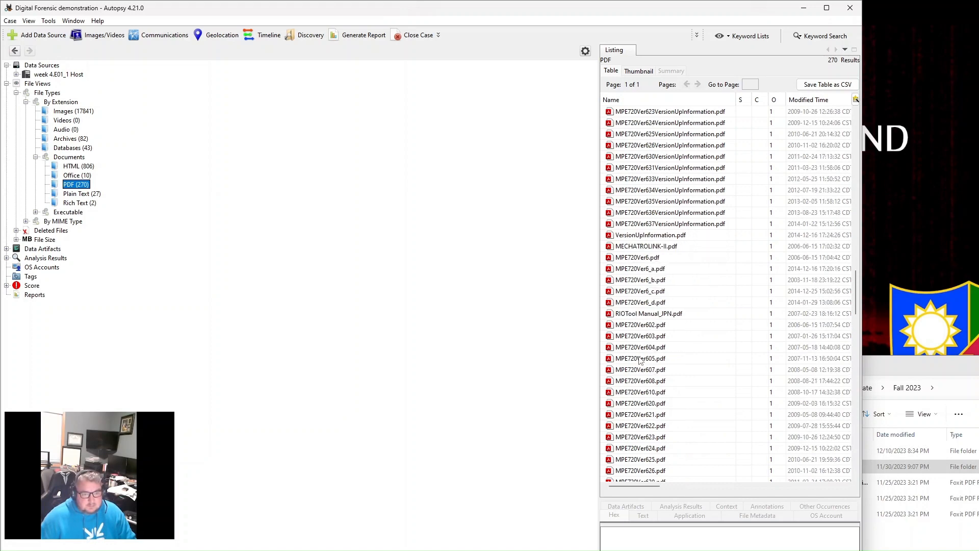
scroll(634, 326, down, 9)
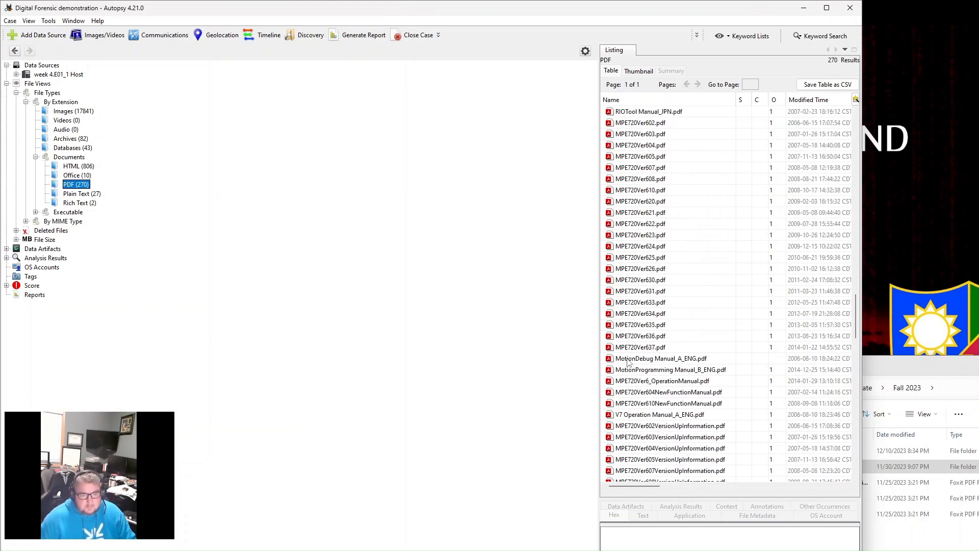
scroll(635, 367, up, 2)
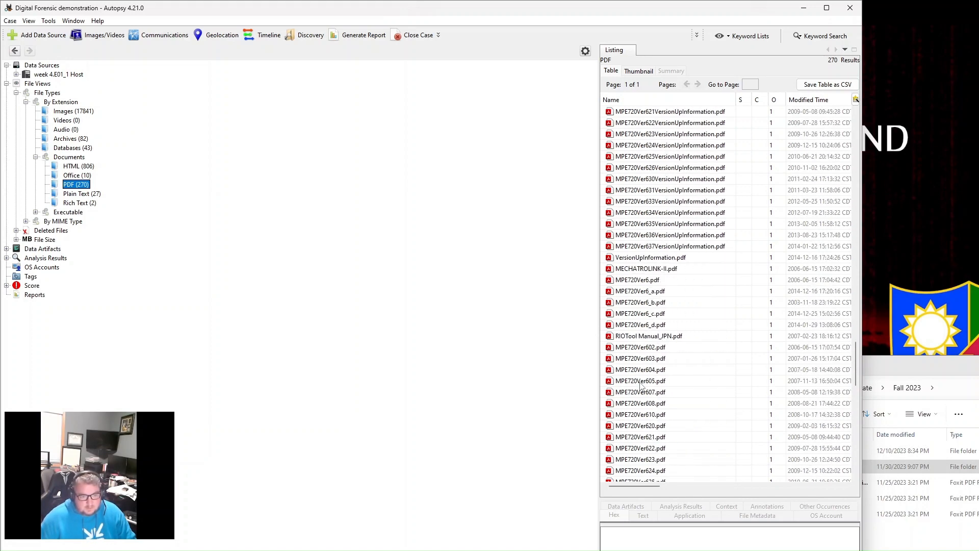
scroll(641, 388, down, 14)
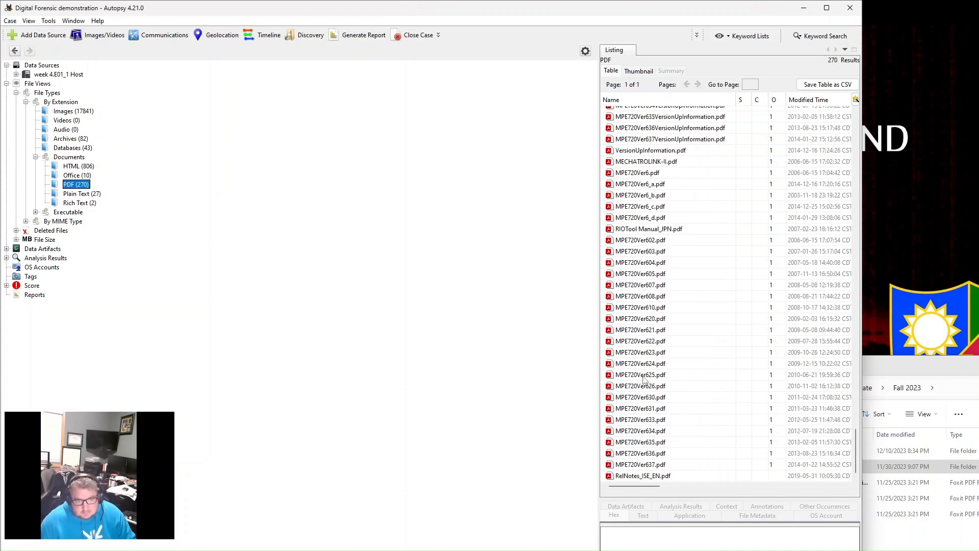
scroll(643, 394, up, 6)
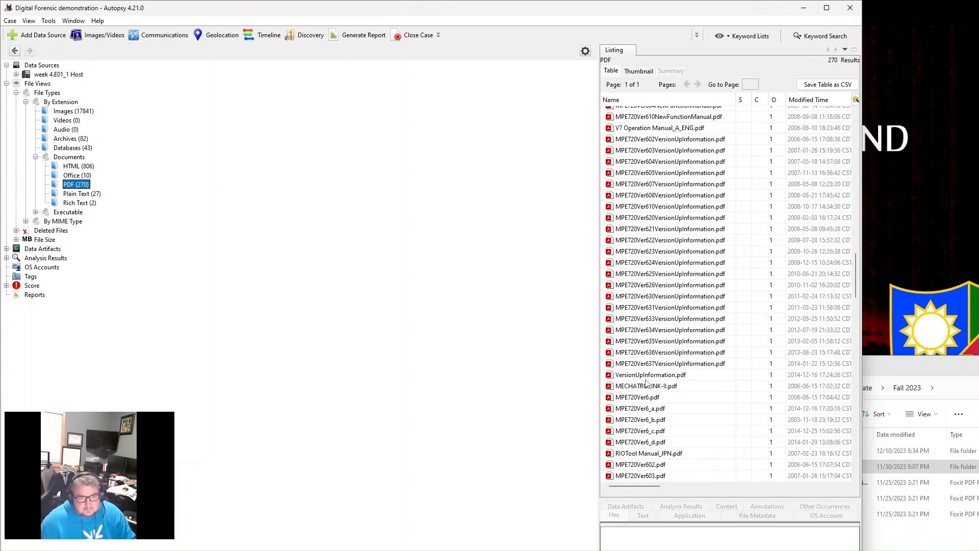
scroll(646, 384, up, 18)
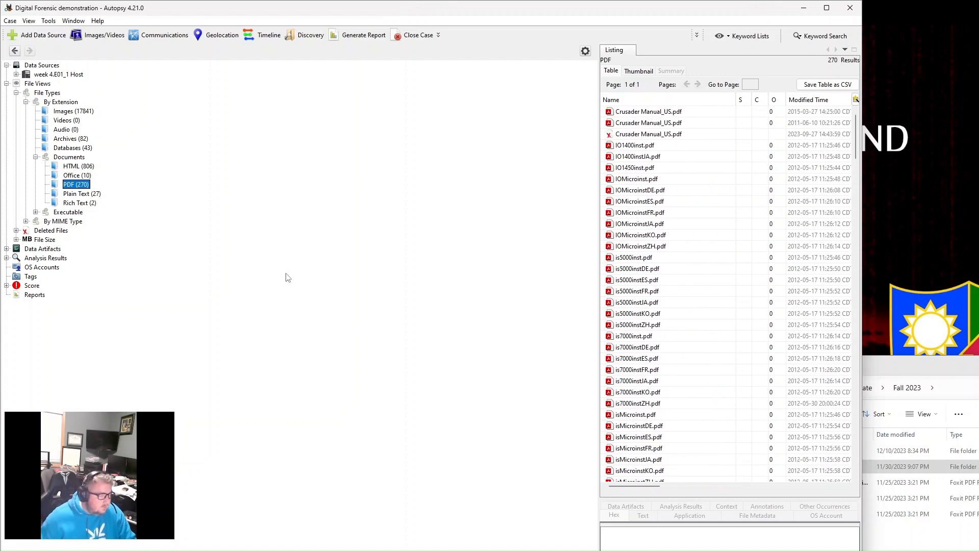
- List the Office documents, and look through the HTML files of the same Documents category
click(73, 176)
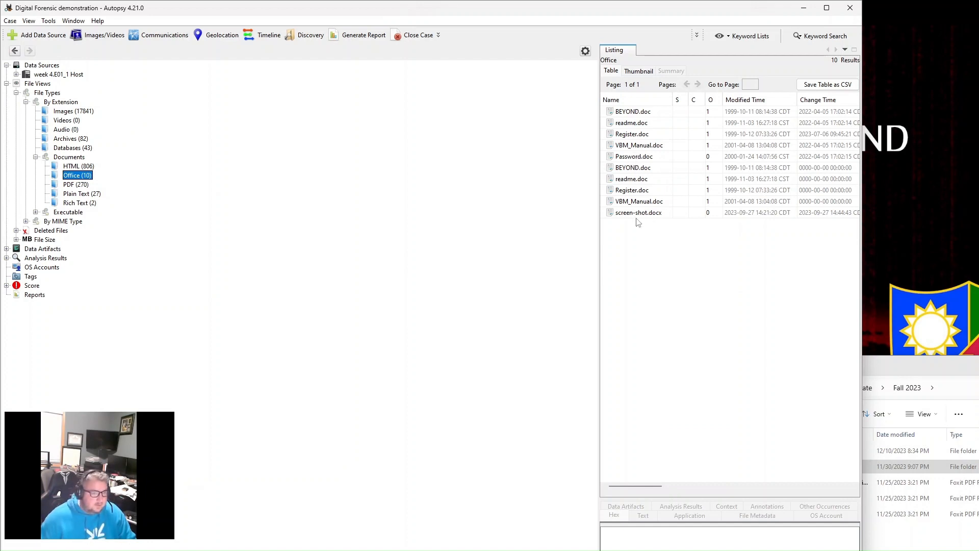
click(76, 167)
scroll(656, 108, down, 20)
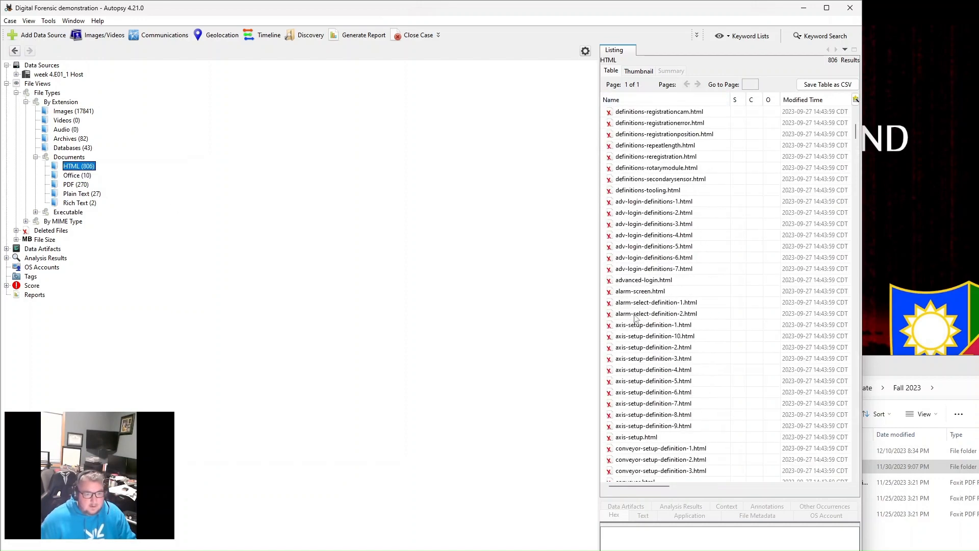
scroll(654, 373, down, 20)
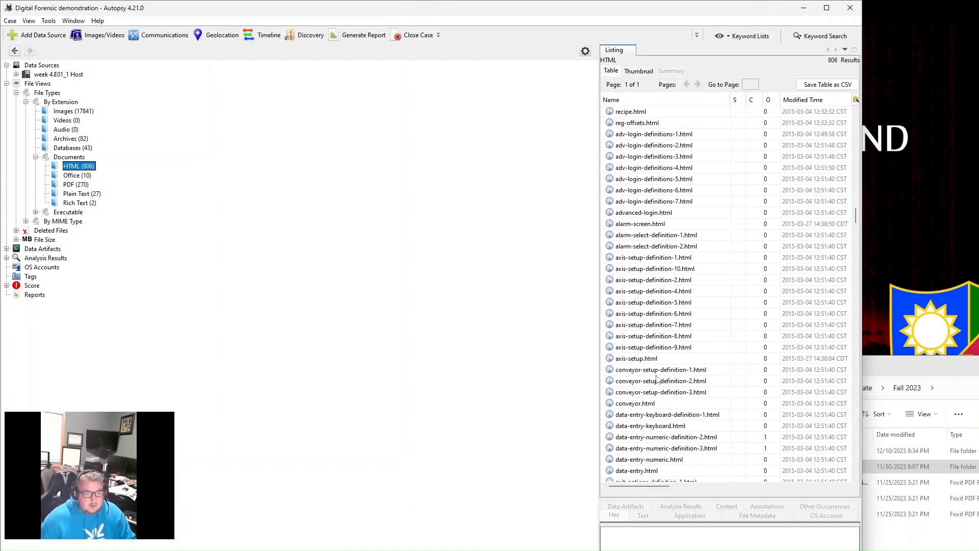
scroll(657, 379, up, 20)
scroll(657, 379, up, 20)
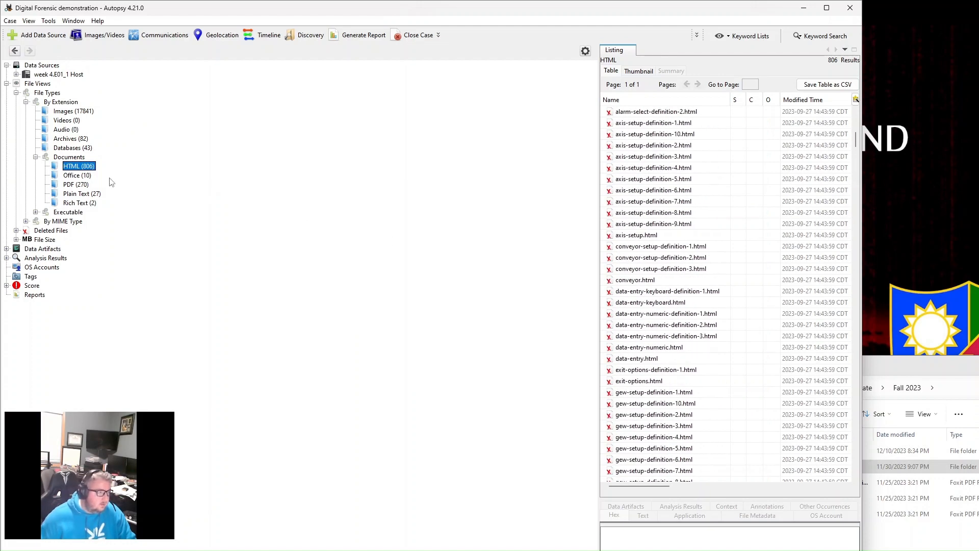
- Collapse the Documents, By Extension and File Types levels and the whole File Views branch
click(35, 158)
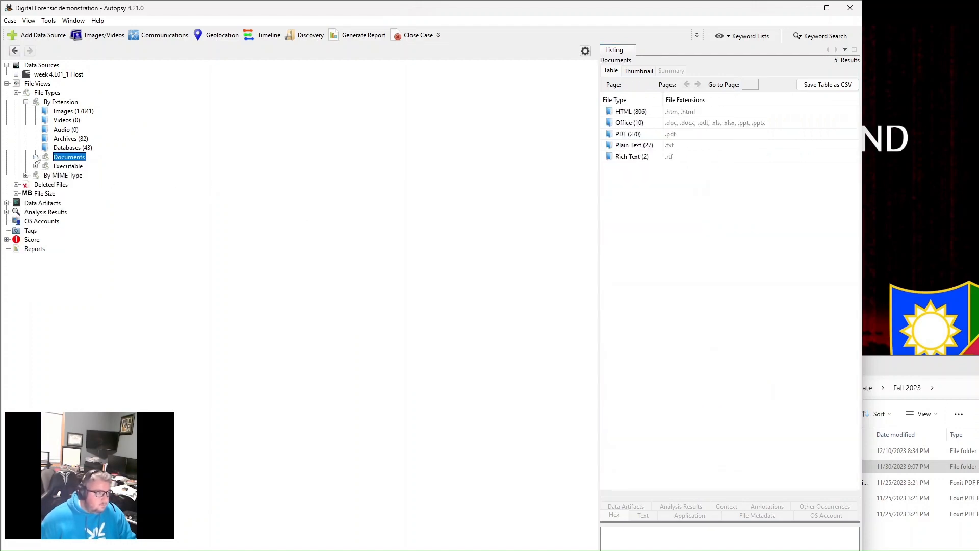
click(26, 102)
click(17, 93)
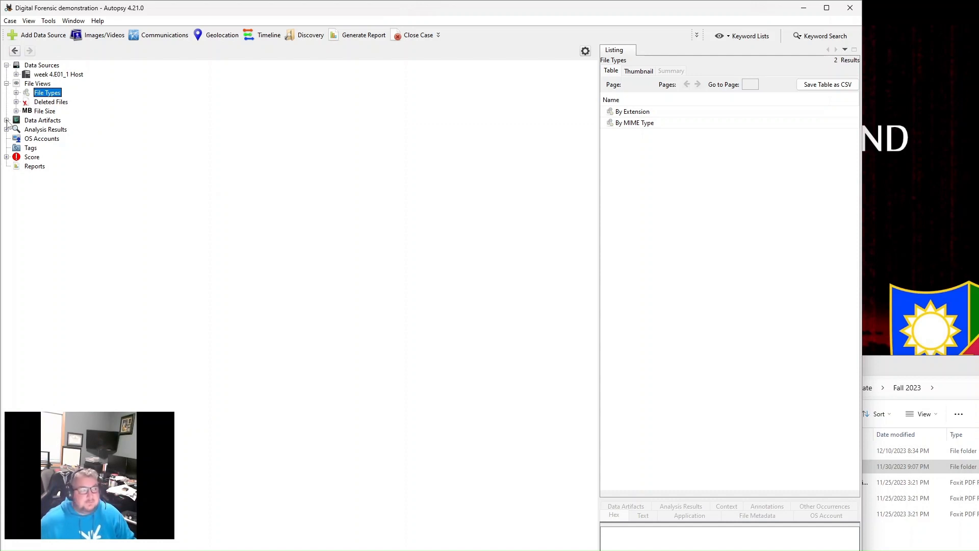
click(7, 83)
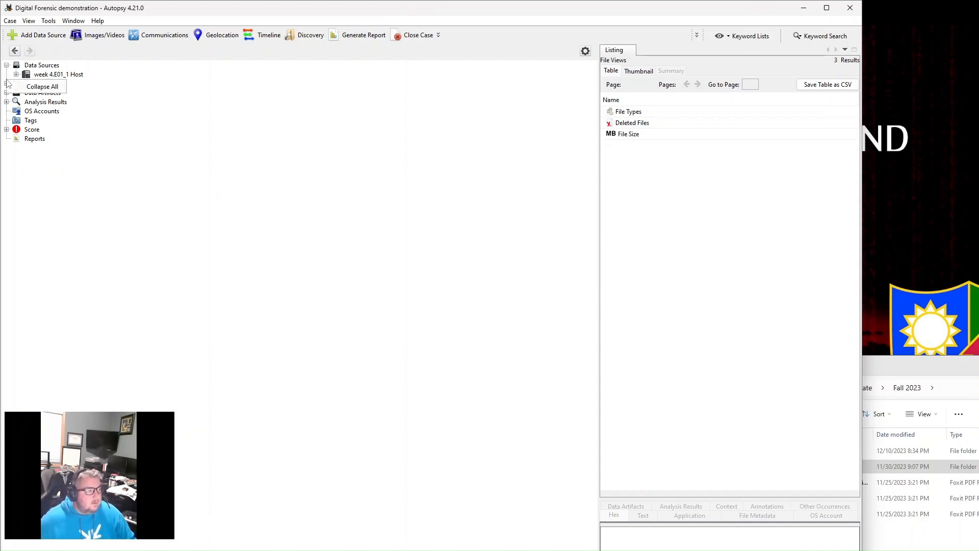
- List the Web Downloads entries under Data Artifacts and collapse that branch again
click(6, 93)
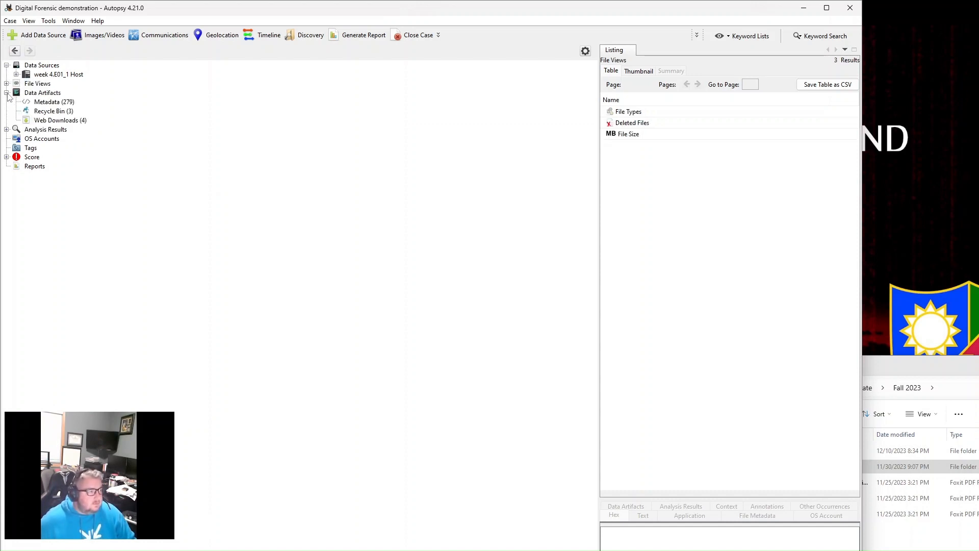
click(55, 122)
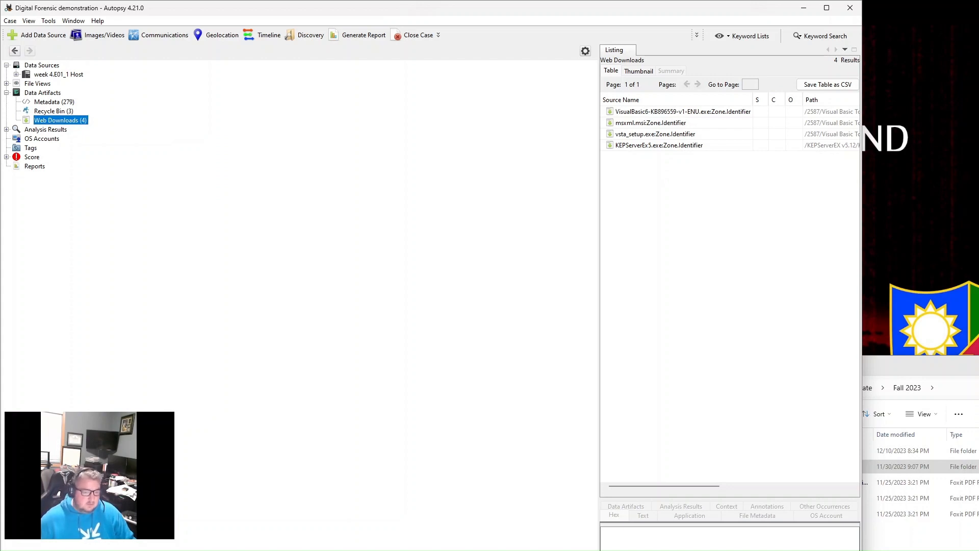
click(7, 93)
- Expand the Analysis Results categories and list the OS accounts found in the image
click(7, 102)
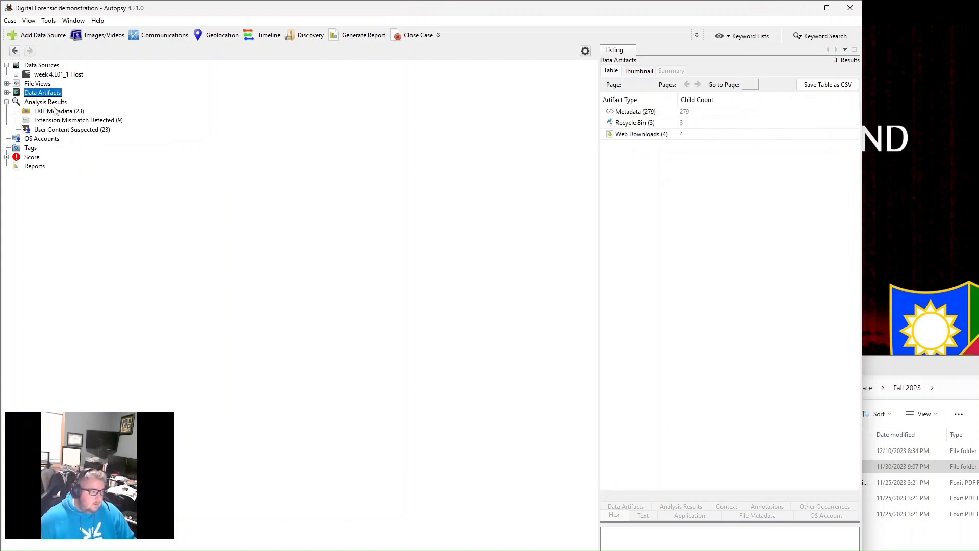
click(30, 139)
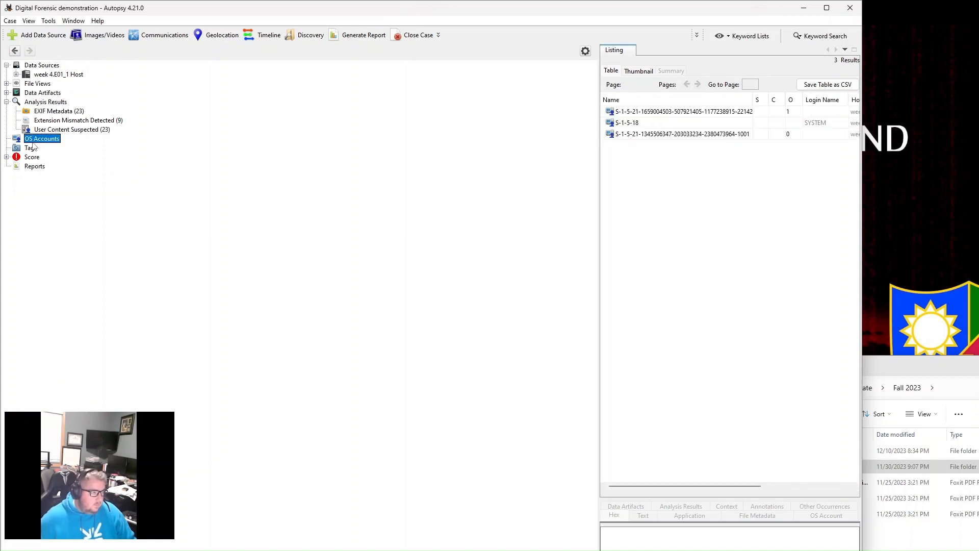
- Return to the PDF listing under Documents in File Views, sorted by extension
click(7, 84)
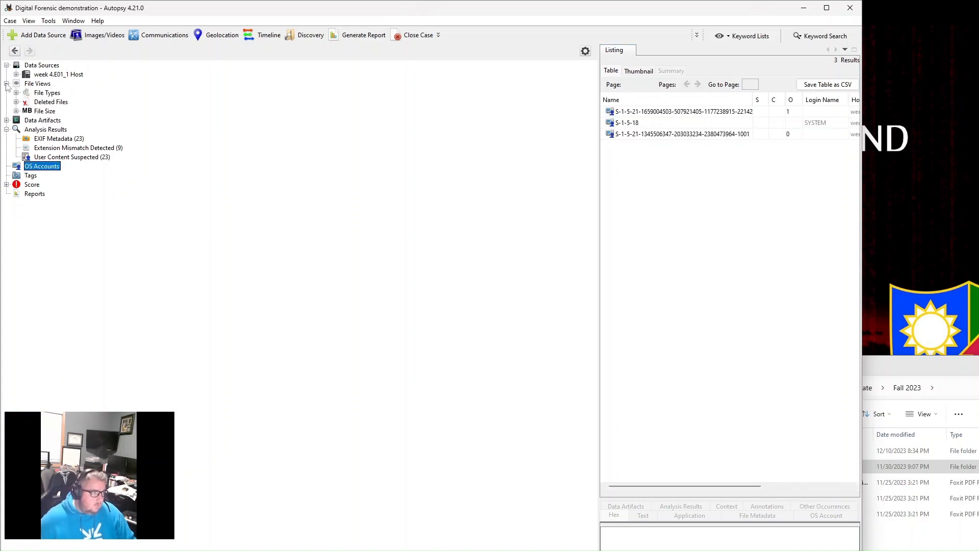
click(40, 93)
click(16, 93)
click(25, 102)
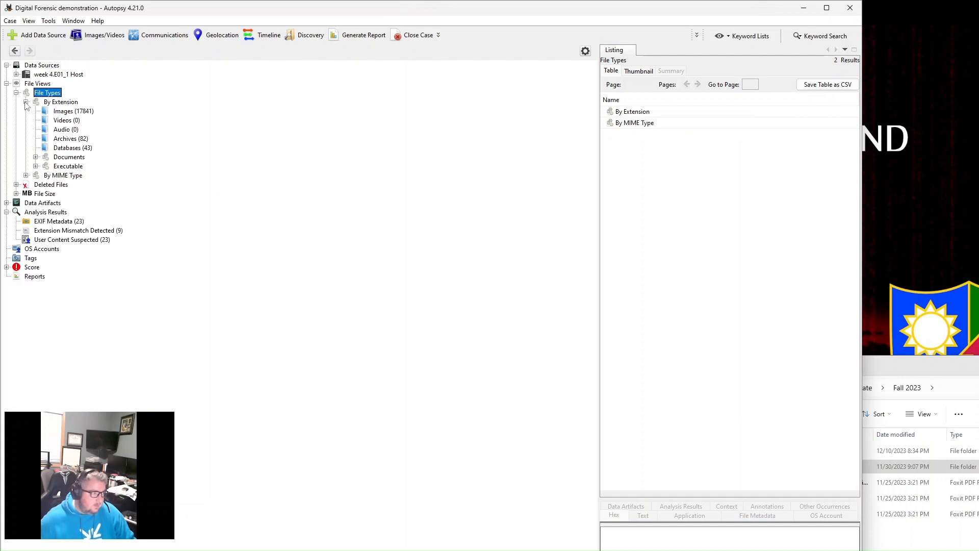
click(35, 157)
click(70, 186)
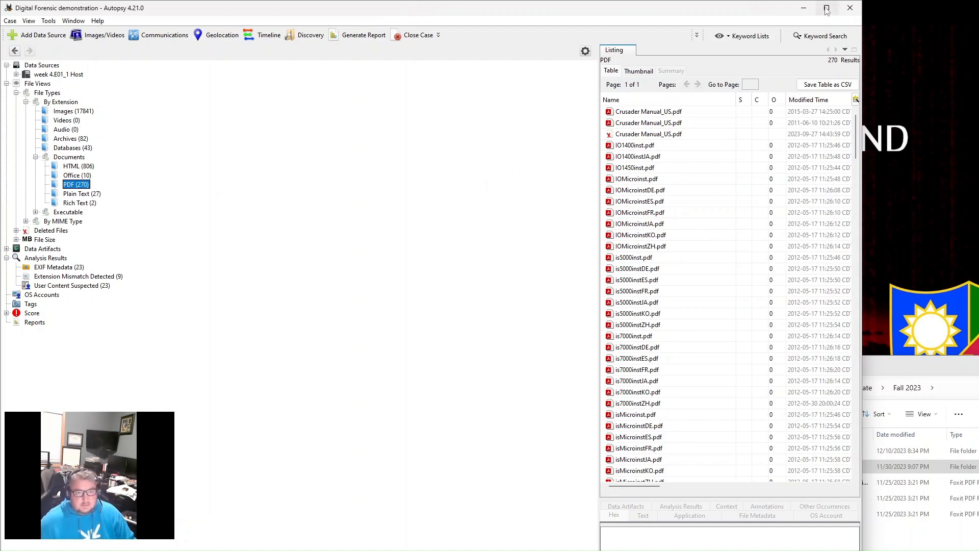
- Tag IOMicroinstKO.pdf in the PDF listing as Follow Up and expand the Follow Up branch under Tags
right_click(648, 236)
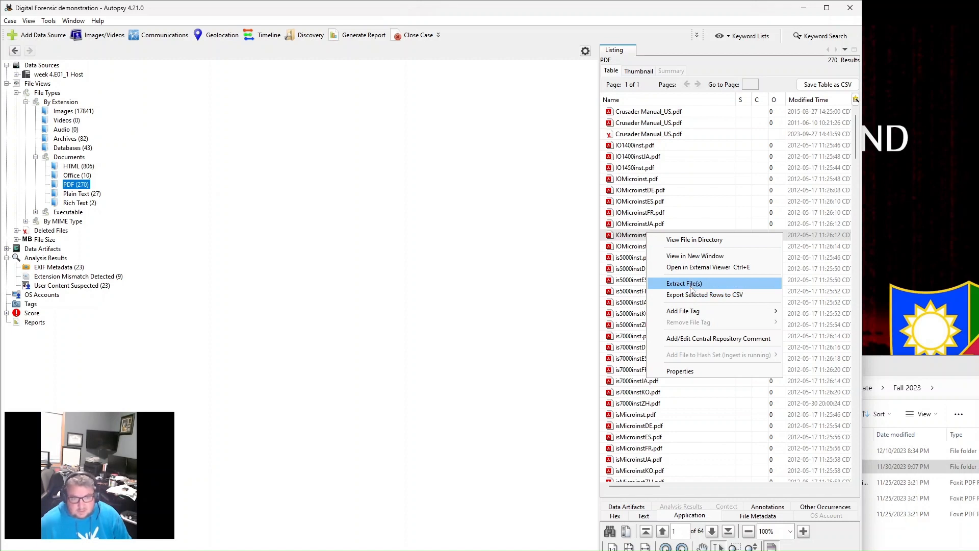
mouse_move(692, 308)
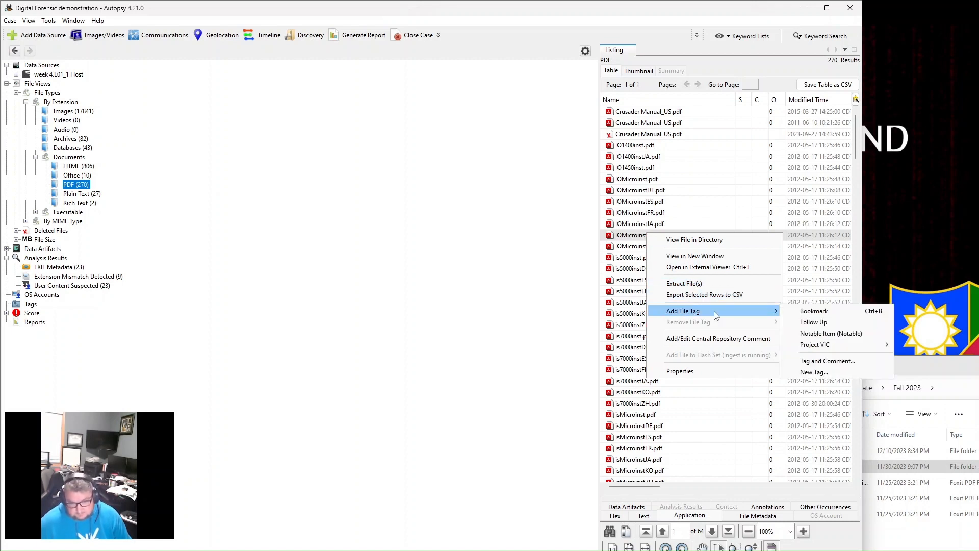
click(813, 323)
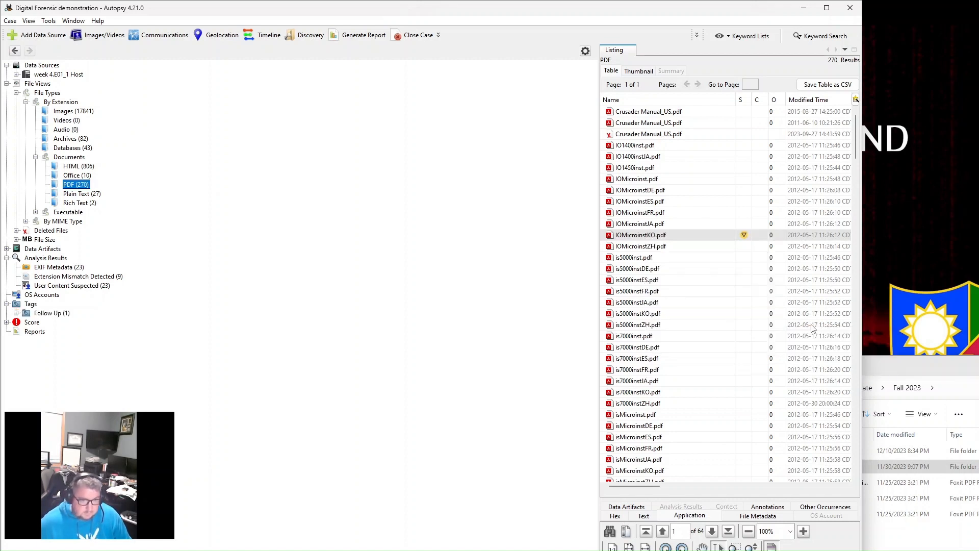
click(15, 313)
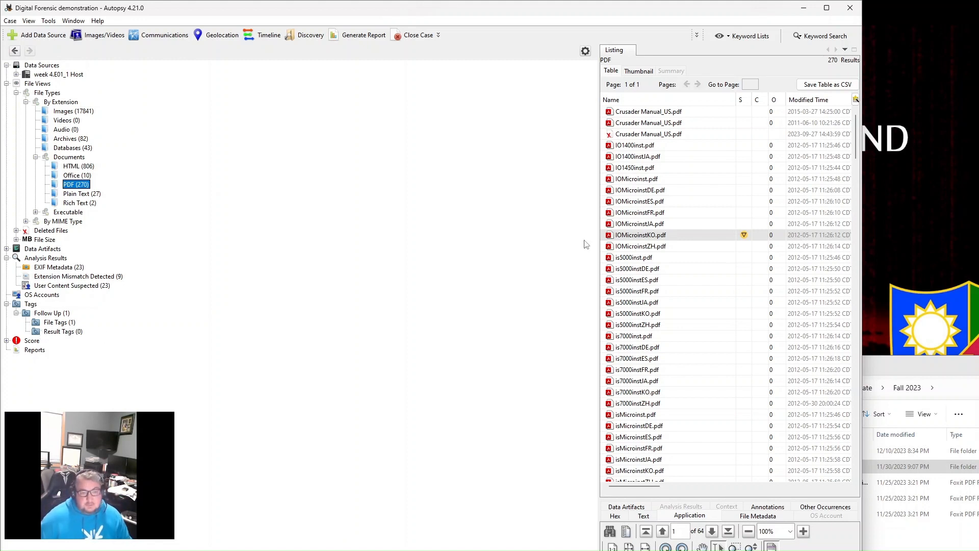
- Tag VisionViewJA.pdf in the PDF listing as Follow Up, and collapse the Tags branch
scroll(638, 359, down, 4)
right_click(632, 437)
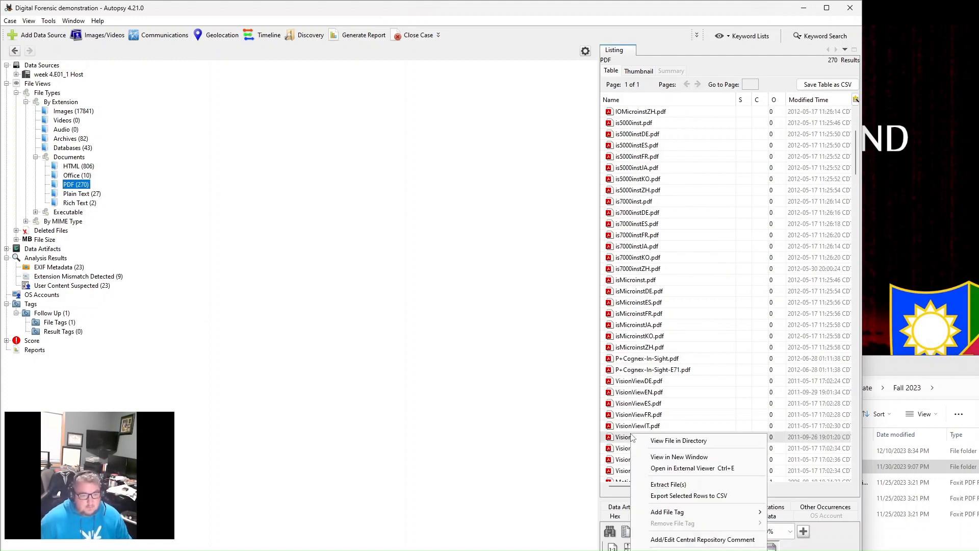
mouse_move(714, 512)
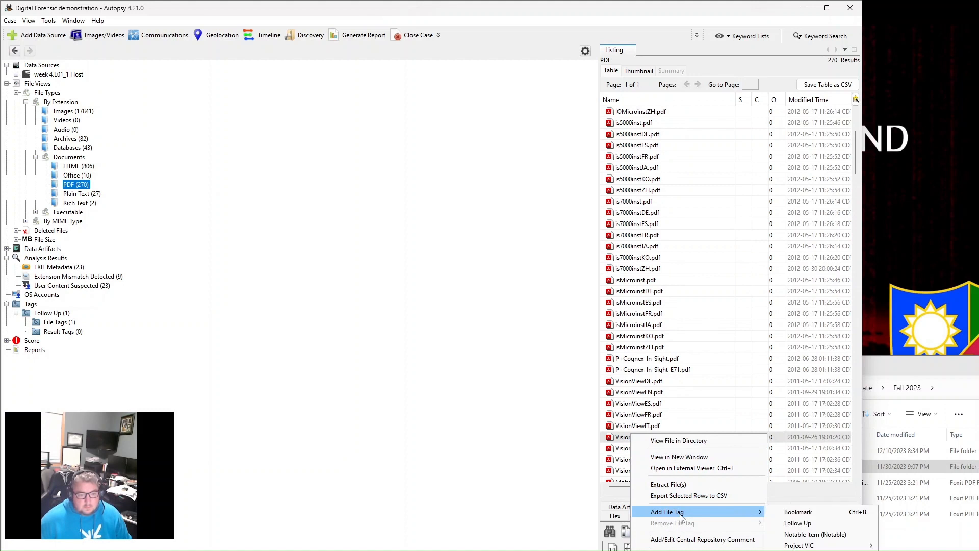
click(812, 524)
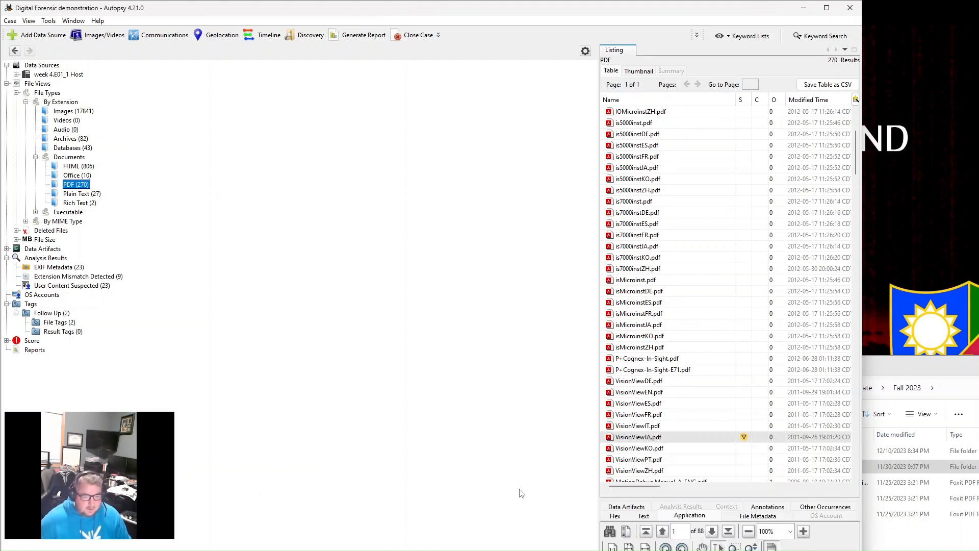
click(7, 304)
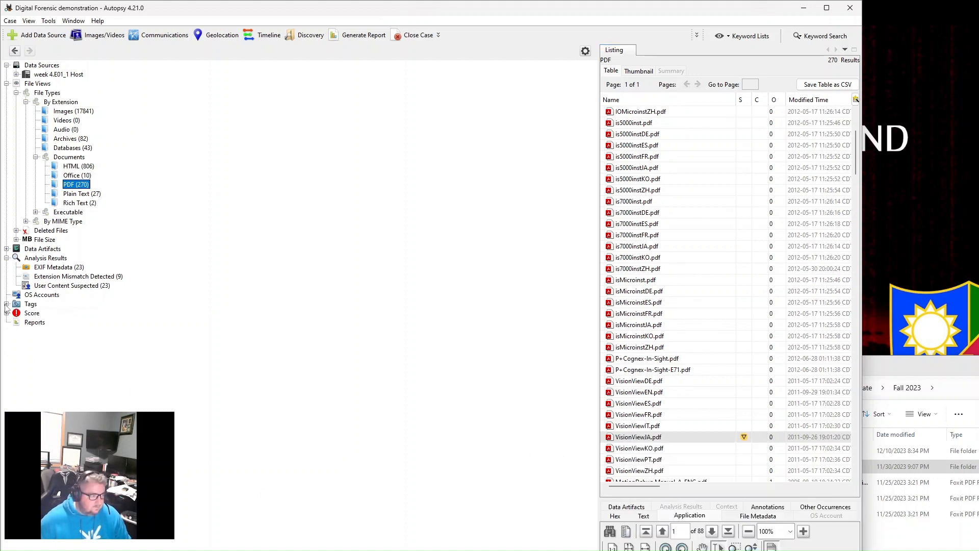
- Tag LICENSE_enu.rtf from the Rich Text documents as a Bookmark and expand the Tags branch
click(79, 203)
right_click(641, 124)
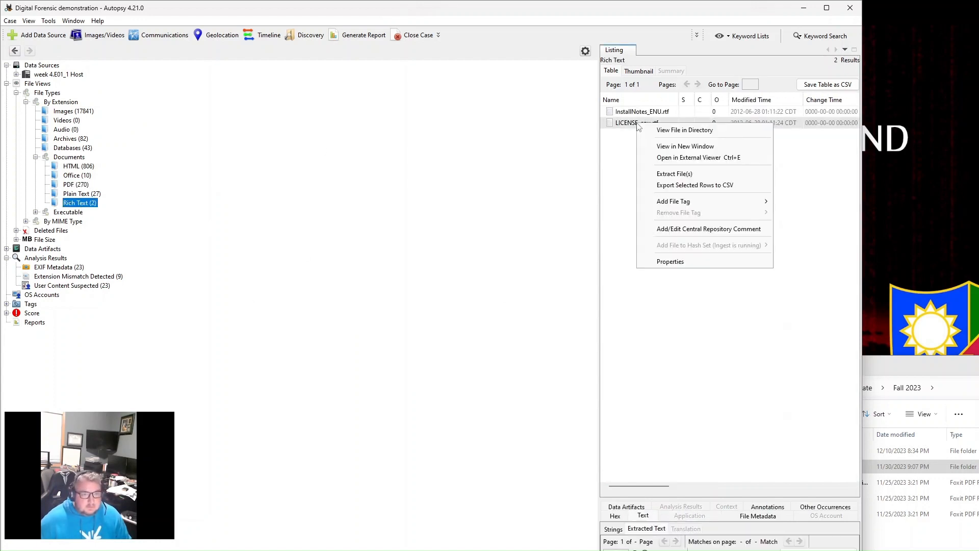
mouse_move(692, 201)
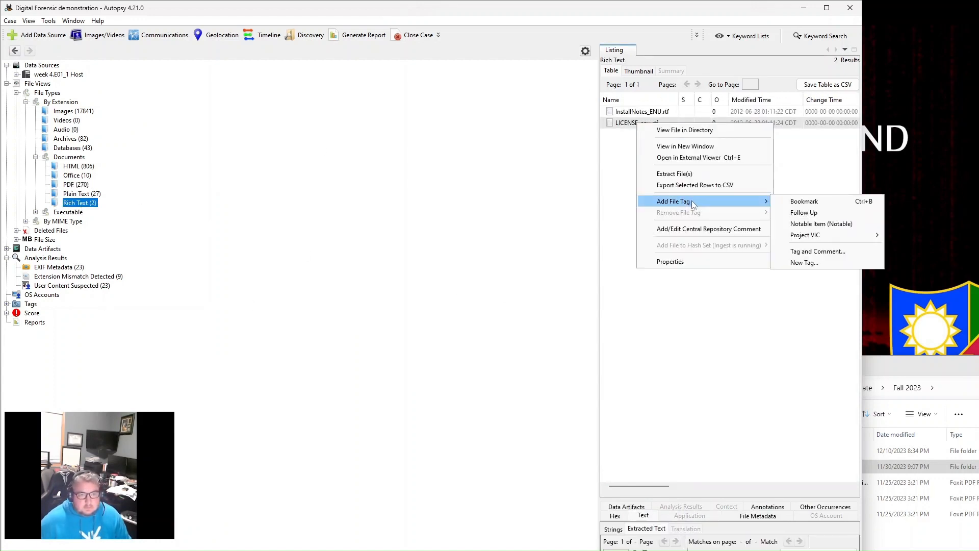
click(810, 203)
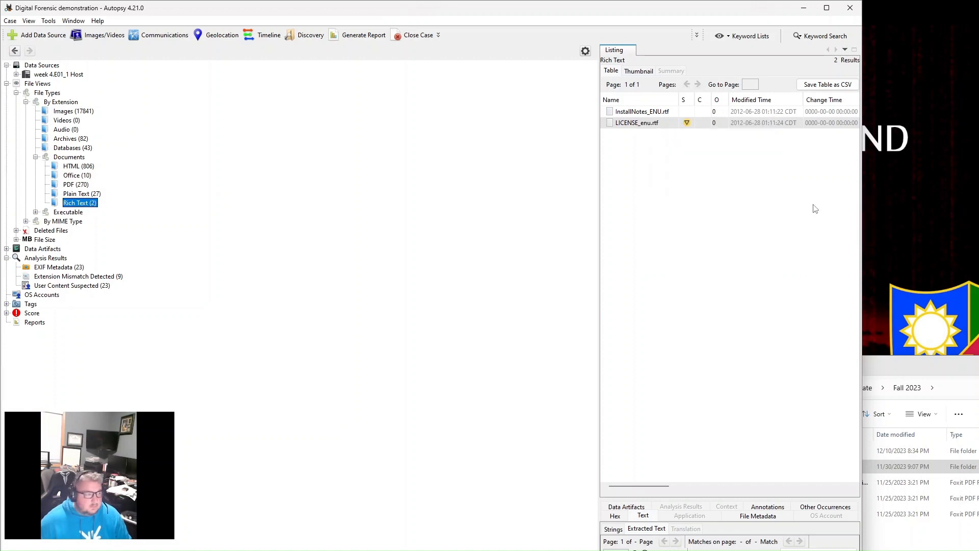
click(7, 304)
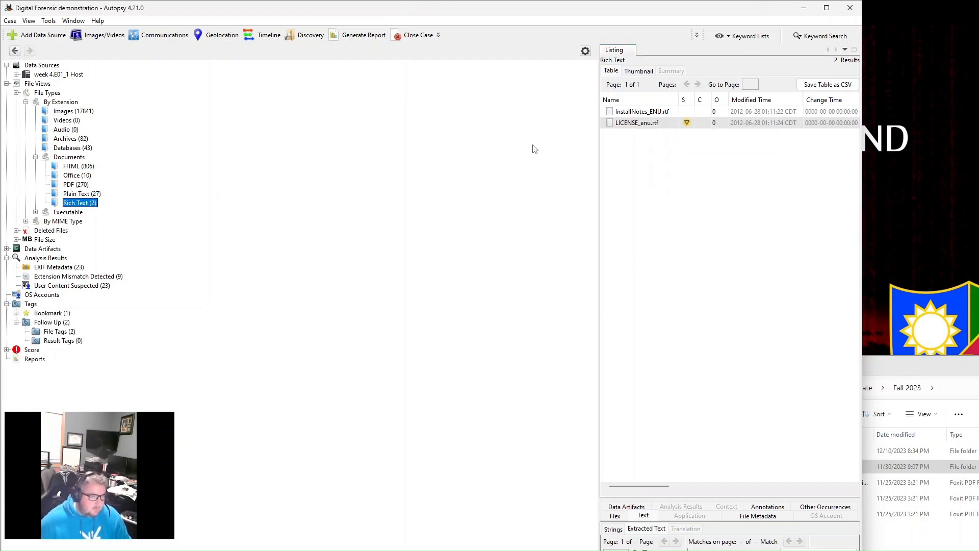
- Tag Password.doc from the Office documents as Notable Item (Notable)
click(73, 176)
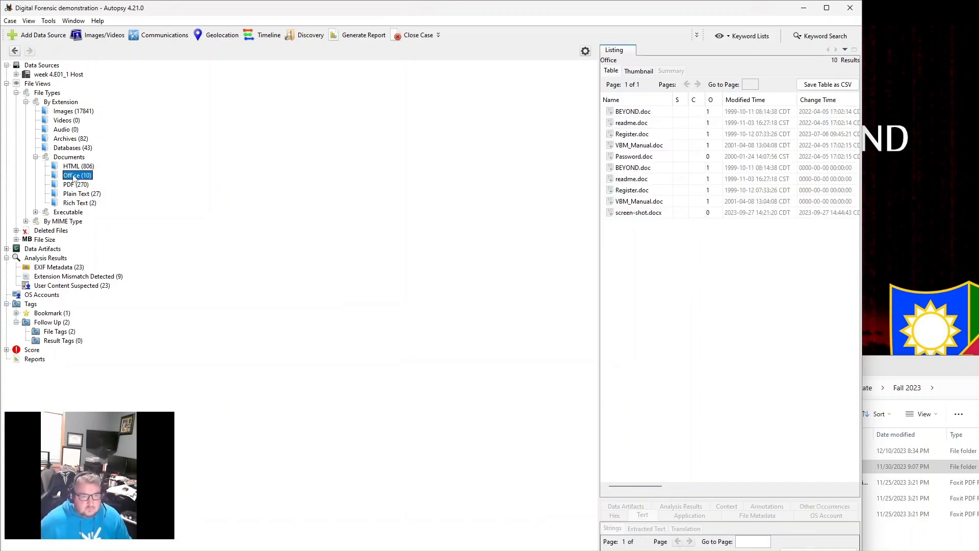
right_click(633, 160)
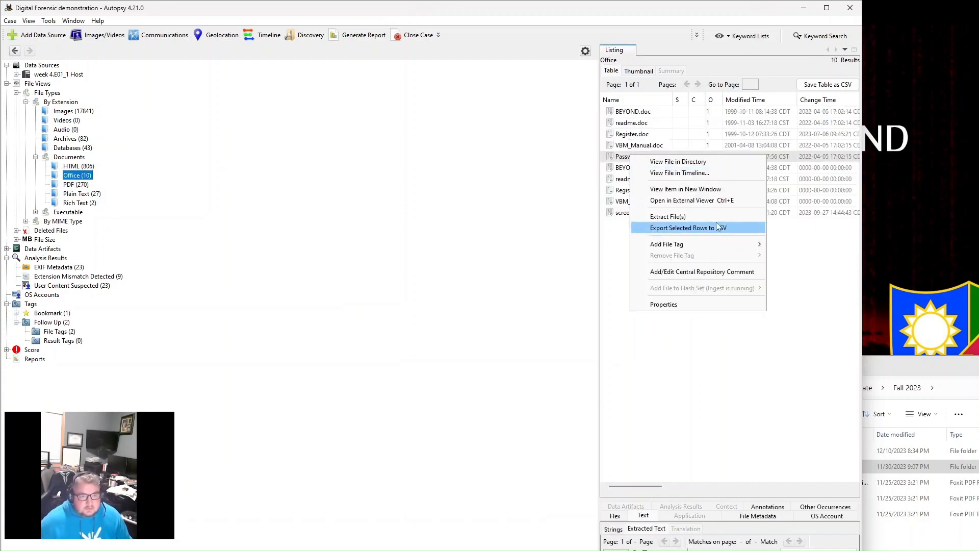
mouse_move(712, 244)
click(812, 273)
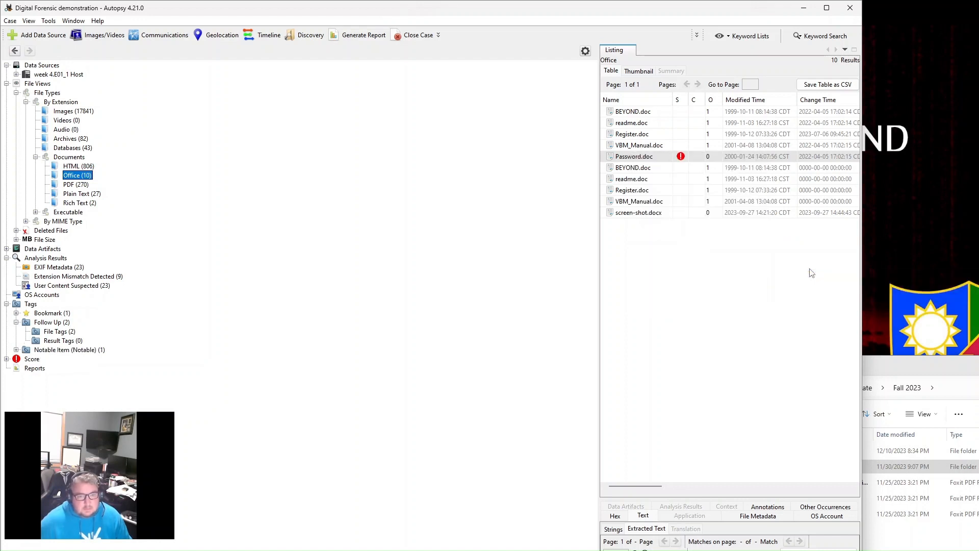
- List the file tags under Notable Item and Follow Up, and collapse the Tags branch
click(16, 351)
click(55, 359)
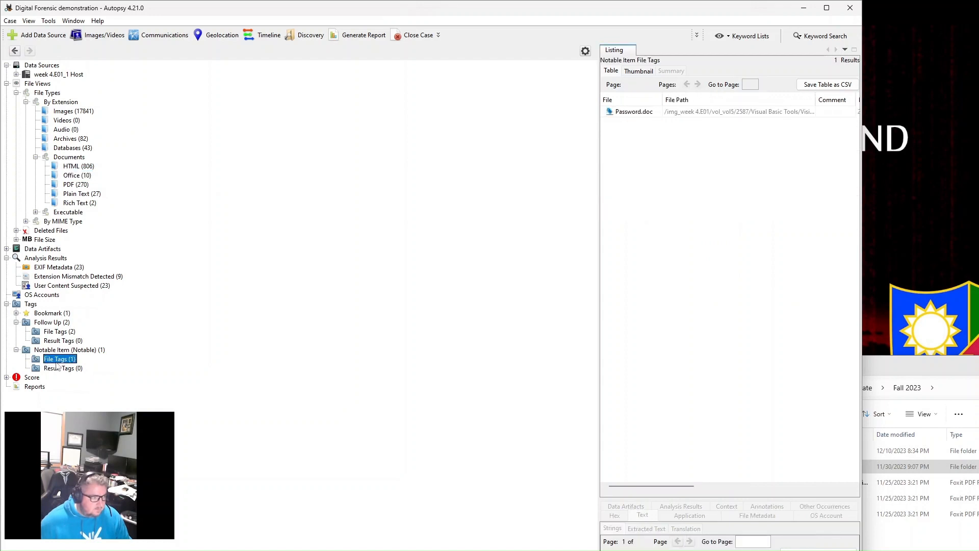
click(52, 331)
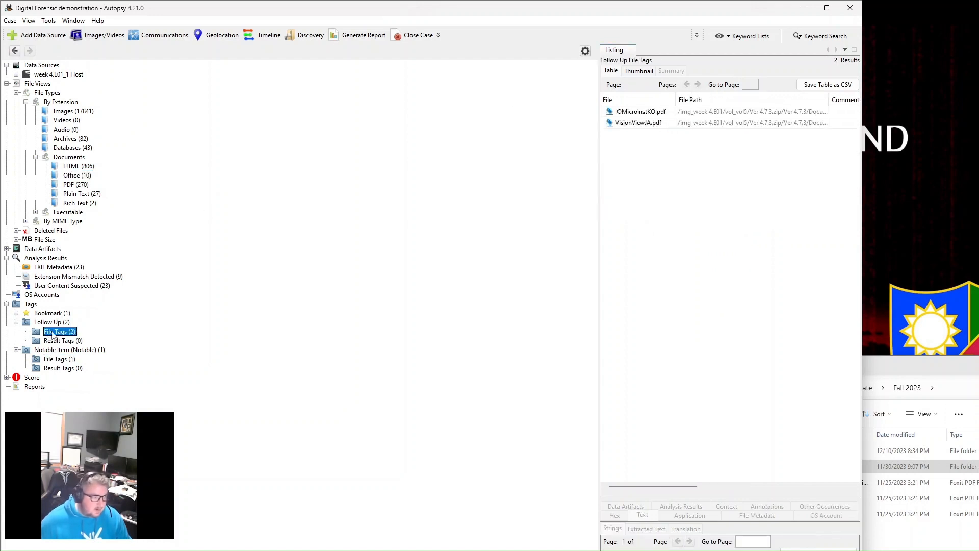
click(7, 304)
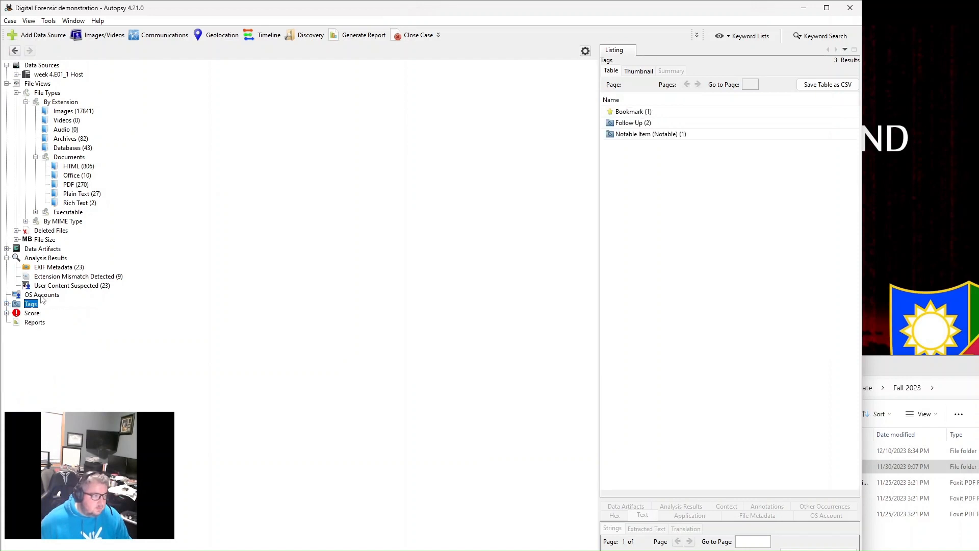
- Look through the .exe files under Executable in File Views and collapse the Executable branch
click(36, 212)
click(72, 223)
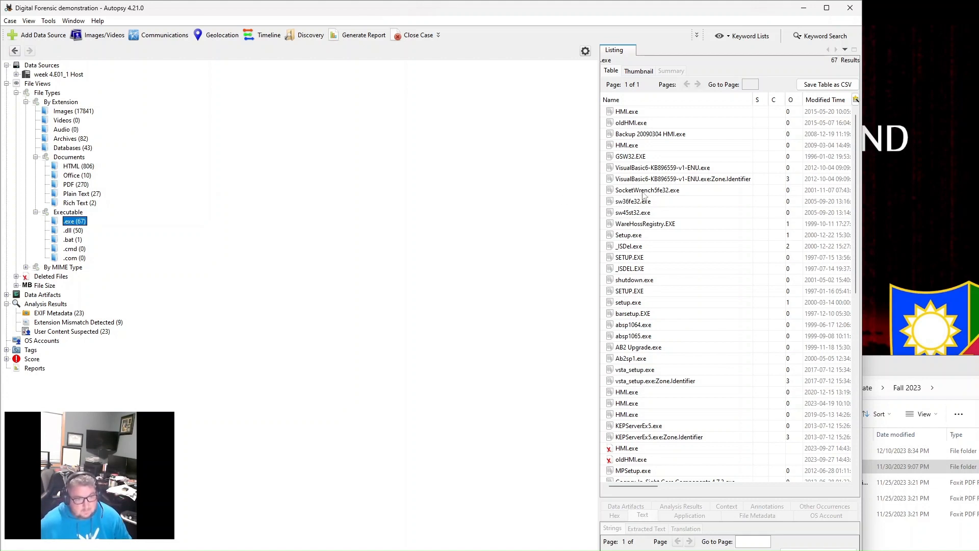
scroll(644, 214, down, 3)
scroll(623, 423, down, 5)
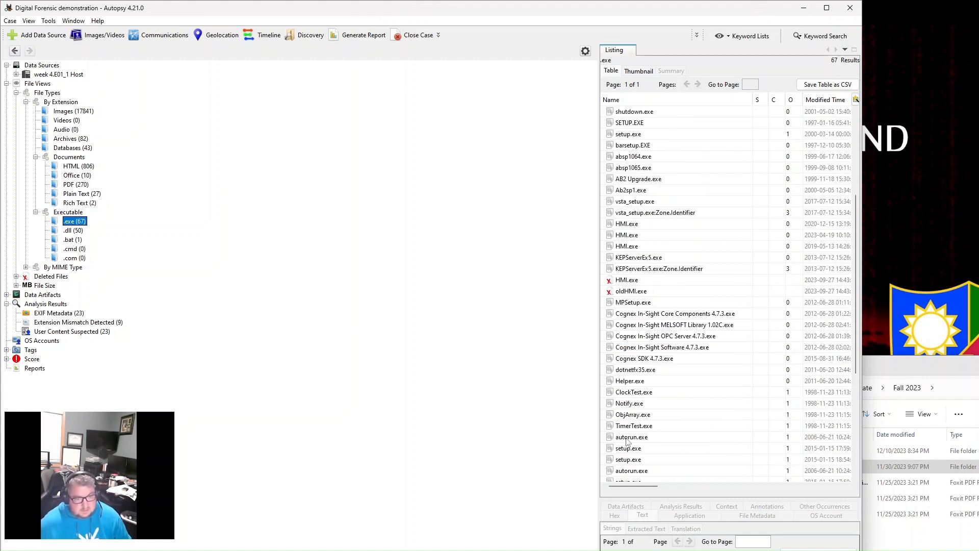
scroll(629, 454, down, 3)
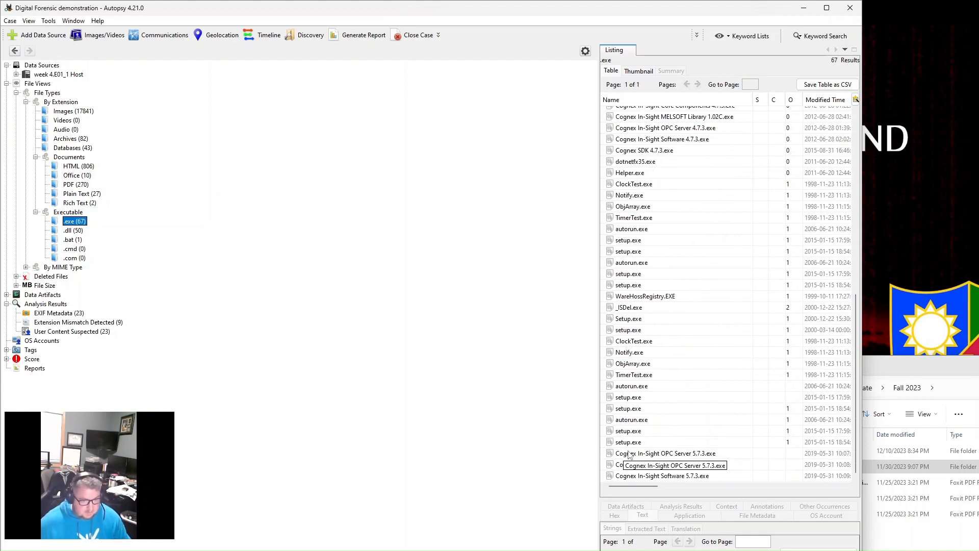
scroll(630, 455, up, 11)
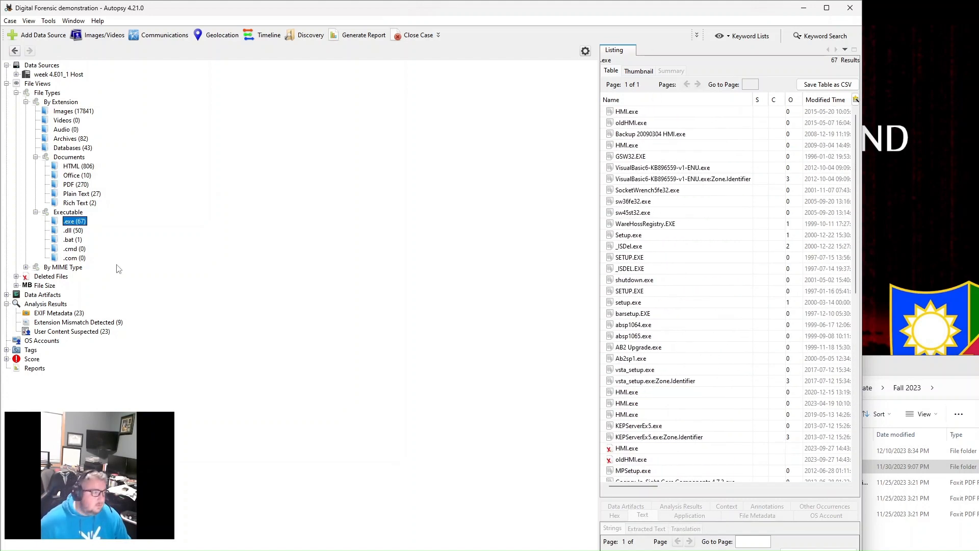
click(36, 212)
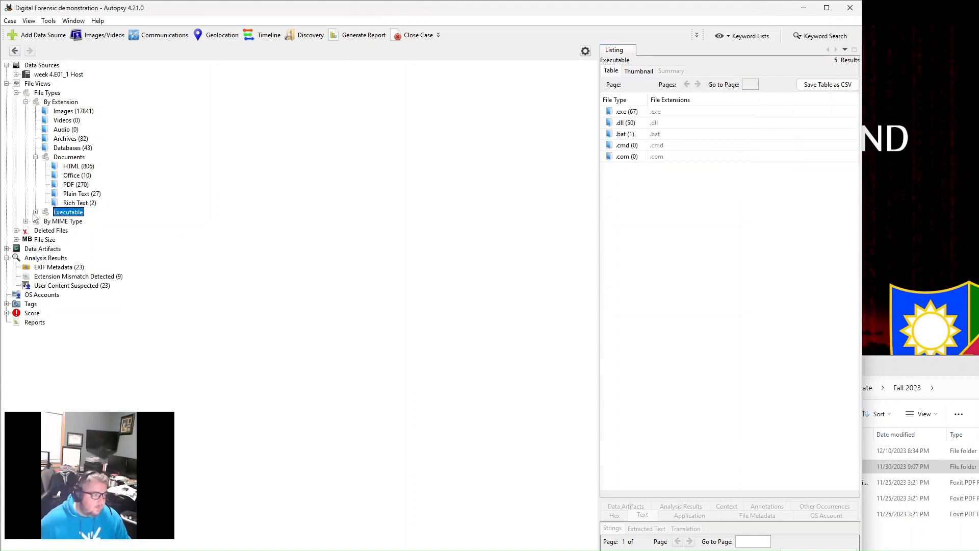
- Look through the .dll files under Executable and collapse that branch again
click(35, 212)
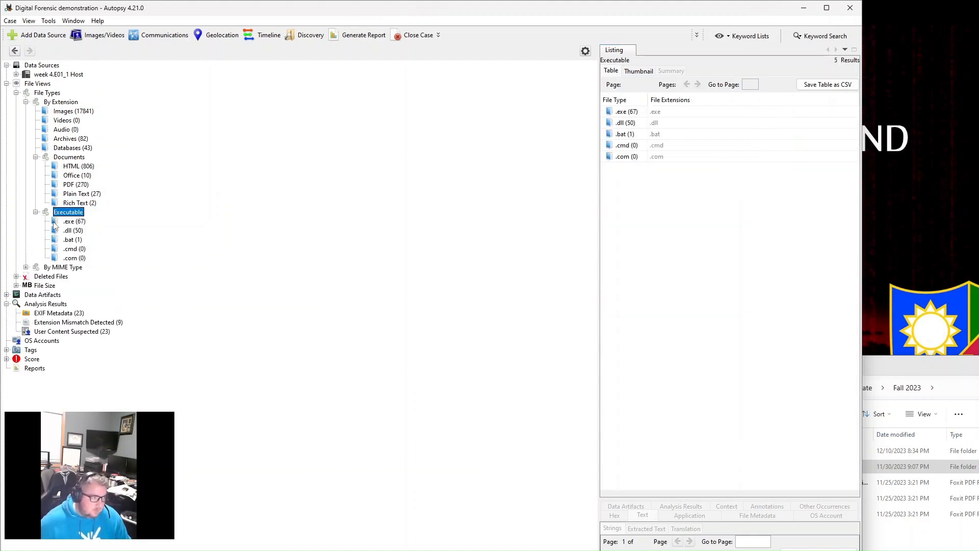
click(69, 231)
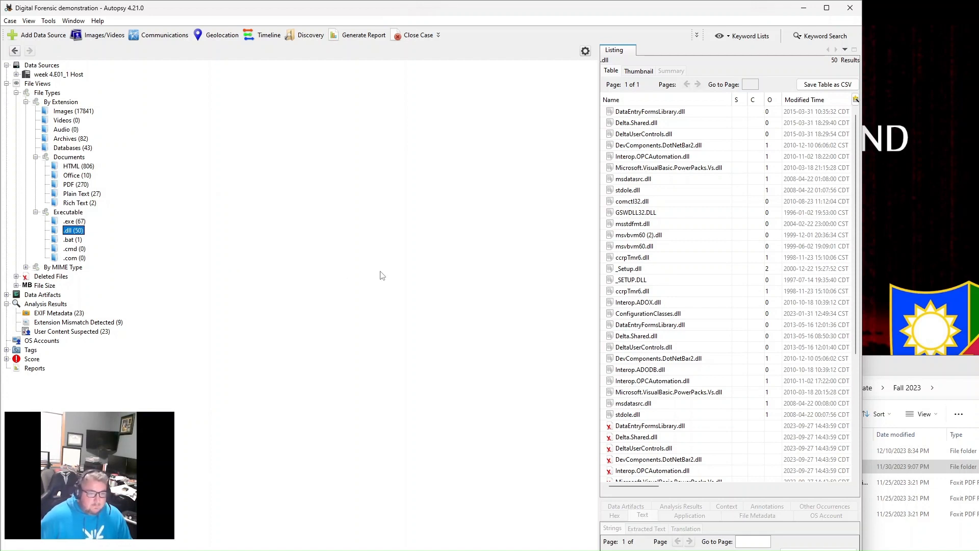
scroll(674, 383, down, 5)
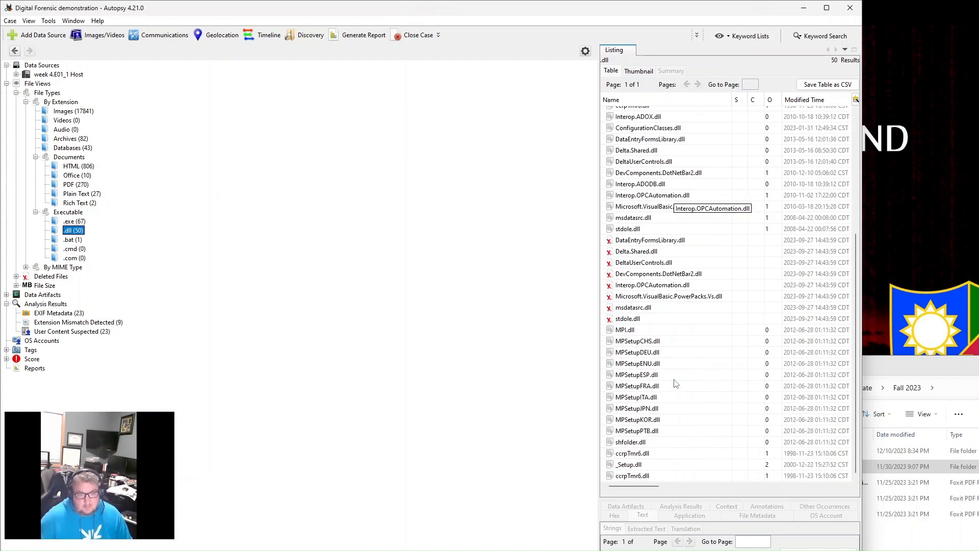
scroll(674, 383, up, 5)
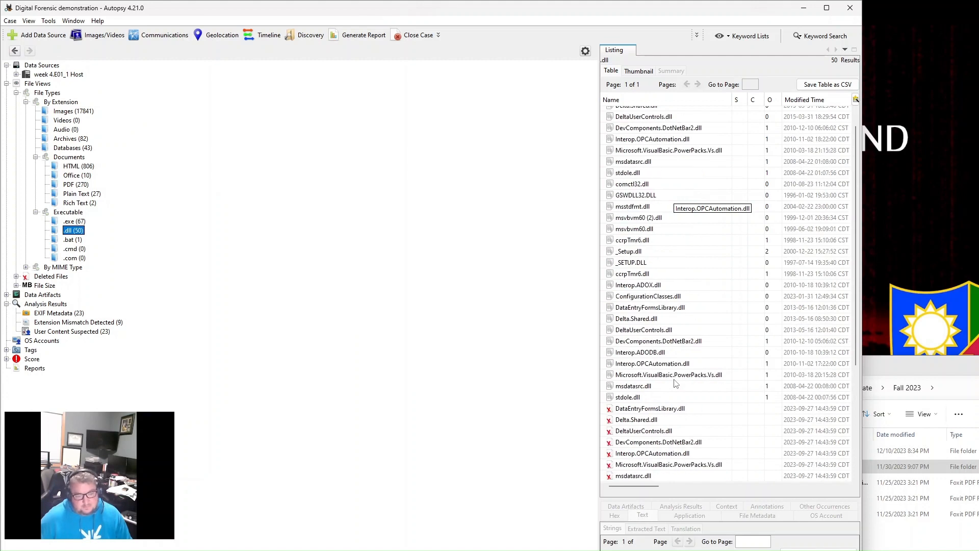
click(36, 212)
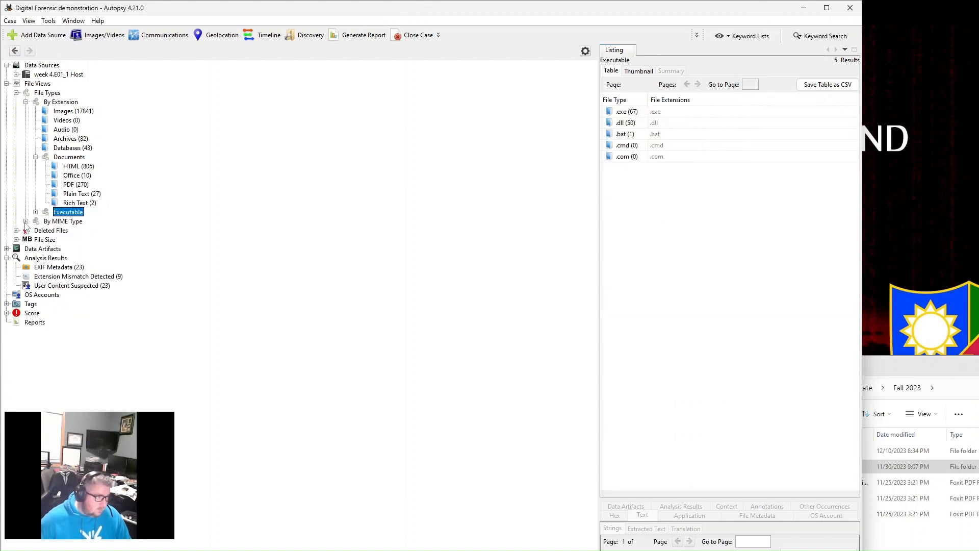
- Expand the image category under By MIME Type and browse the jpeg, gif and png listings
click(26, 222)
click(36, 240)
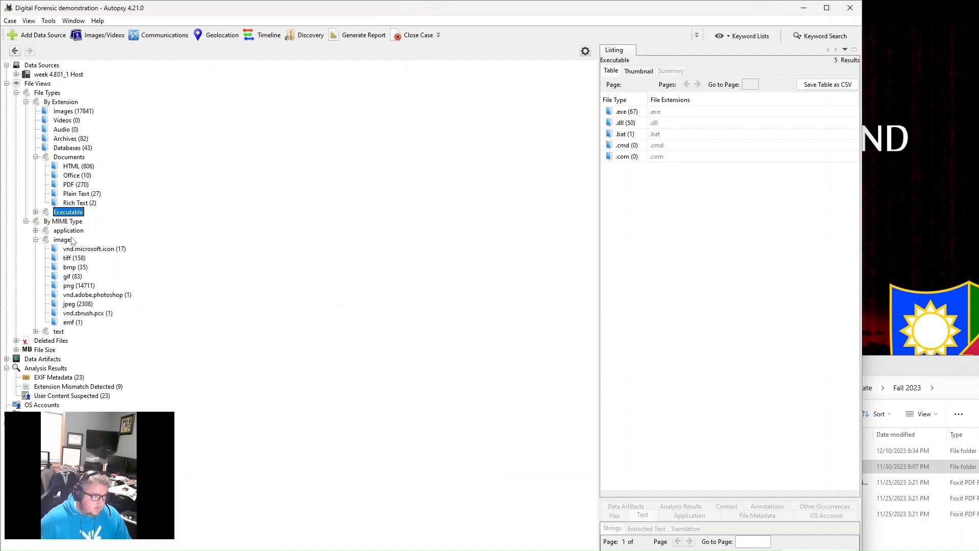
click(68, 304)
click(65, 278)
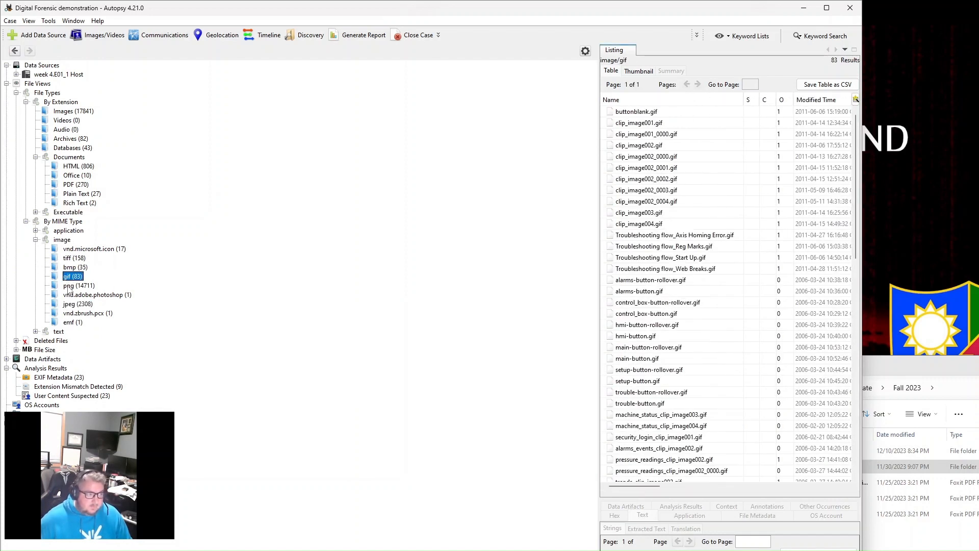
click(68, 286)
scroll(653, 305, down, 2)
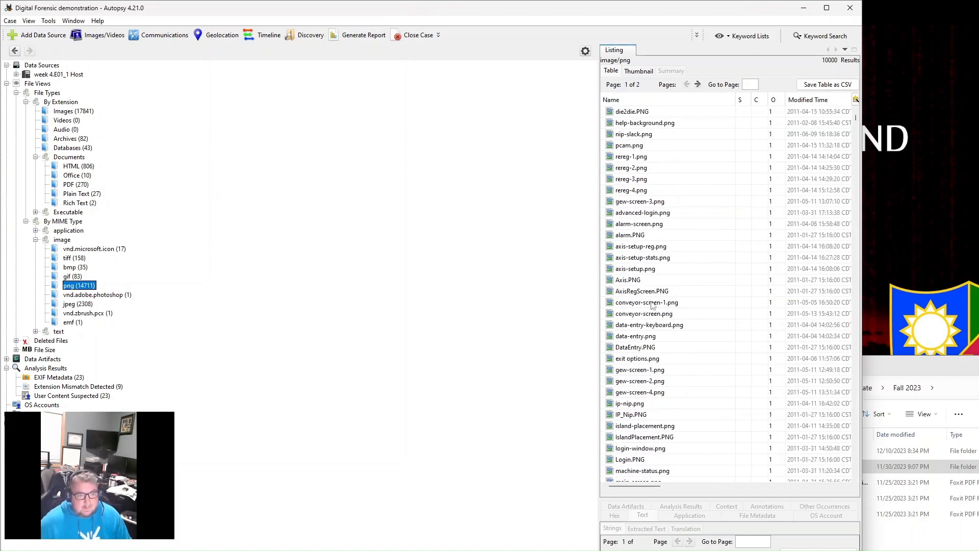
scroll(659, 341, down, 15)
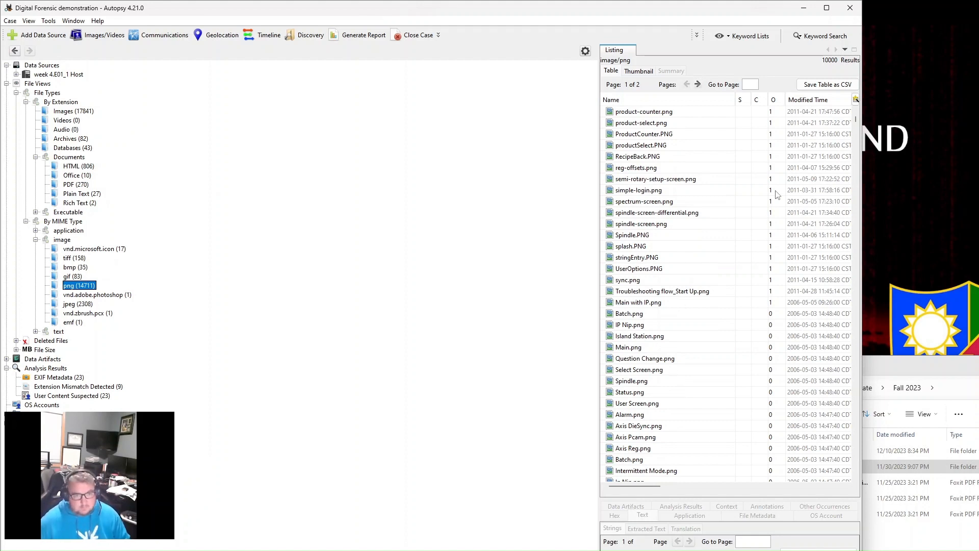
- Create a new keyword list named "Test list" in the global keyword search settings
click(748, 38)
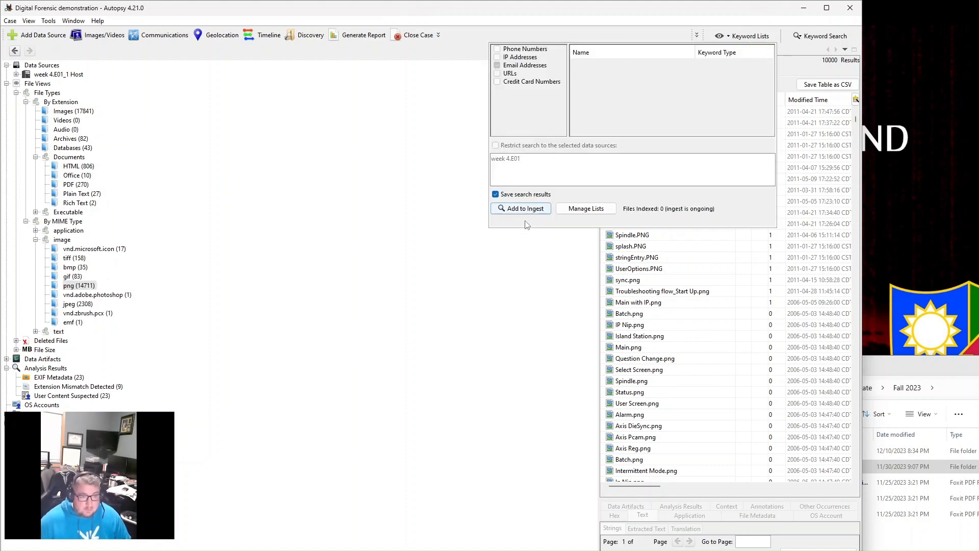
click(587, 208)
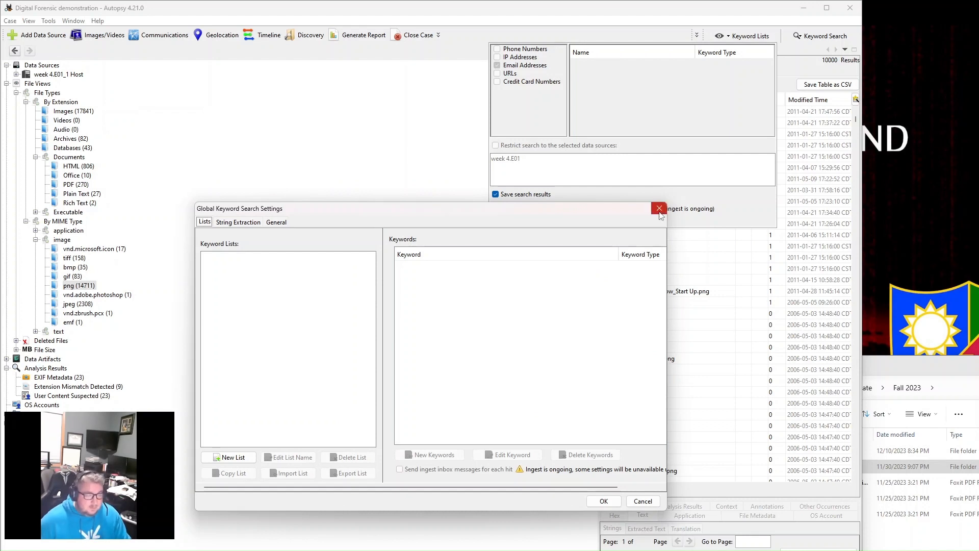
click(232, 457)
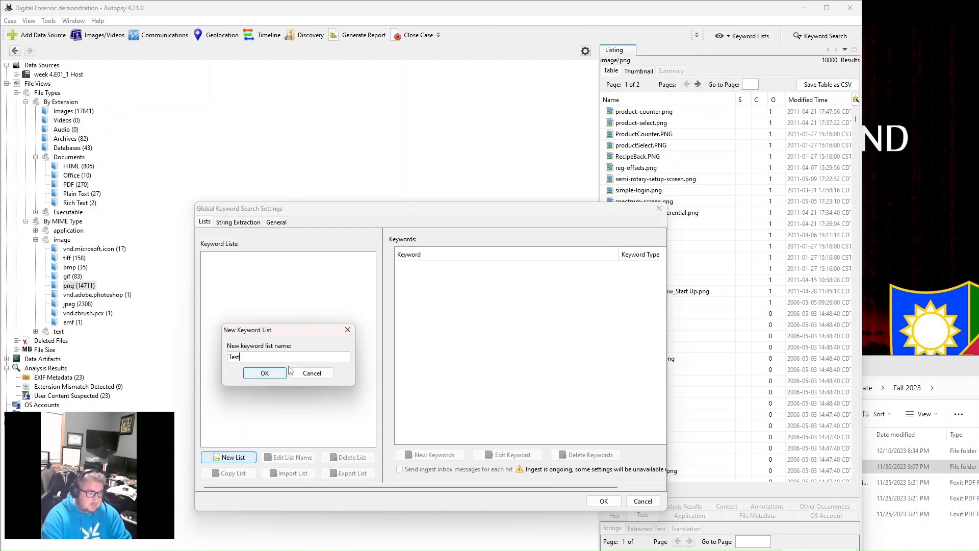
click(260, 374)
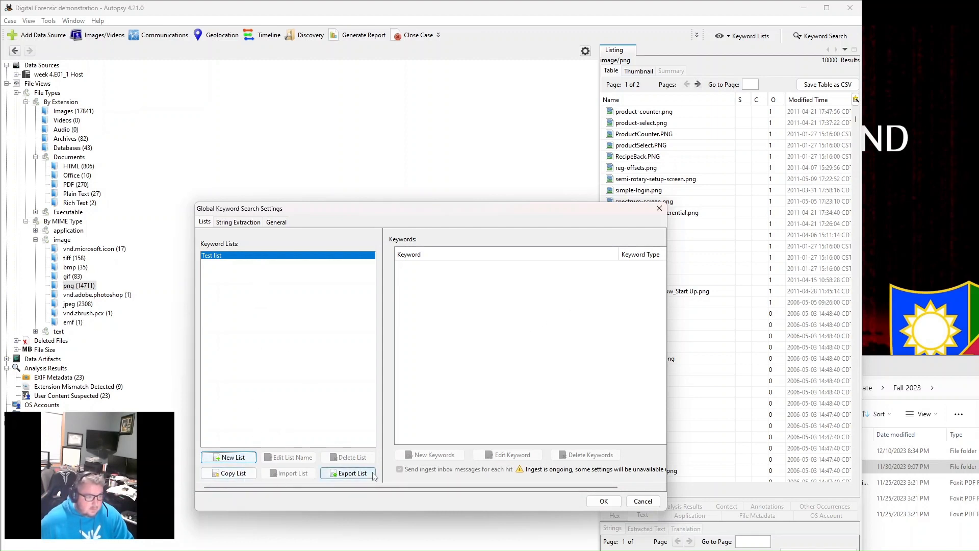
- Open the export dialog for the Test list, cancel the export, and accept the keyword search settings
click(348, 473)
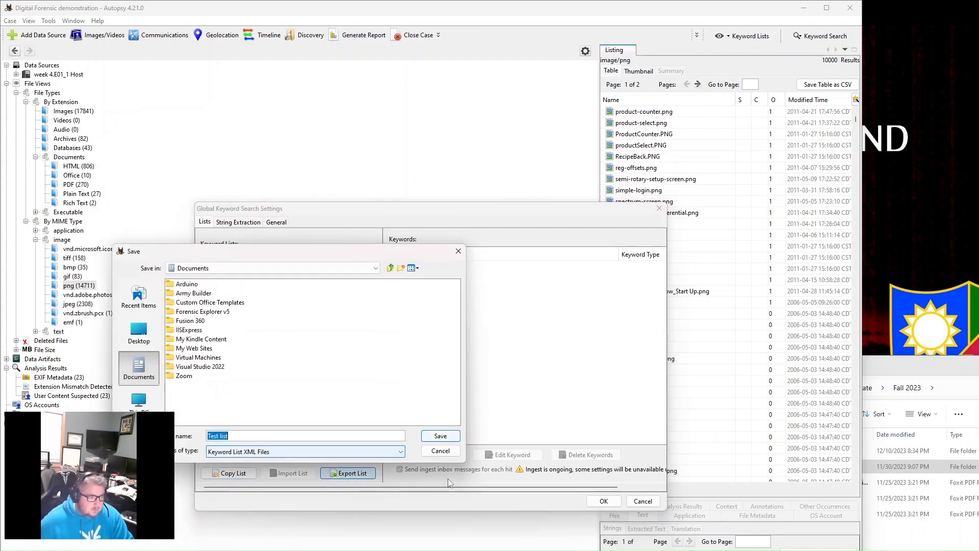
click(448, 452)
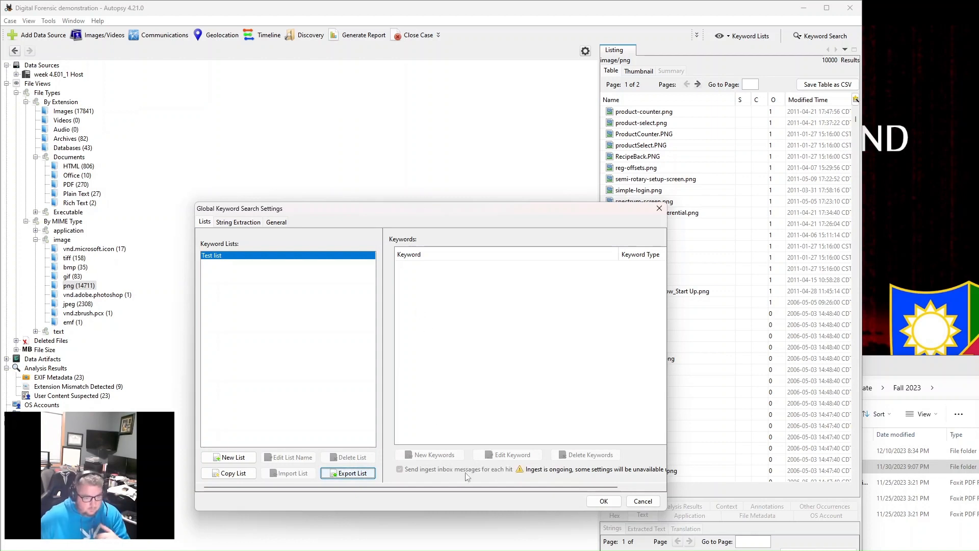
click(604, 502)
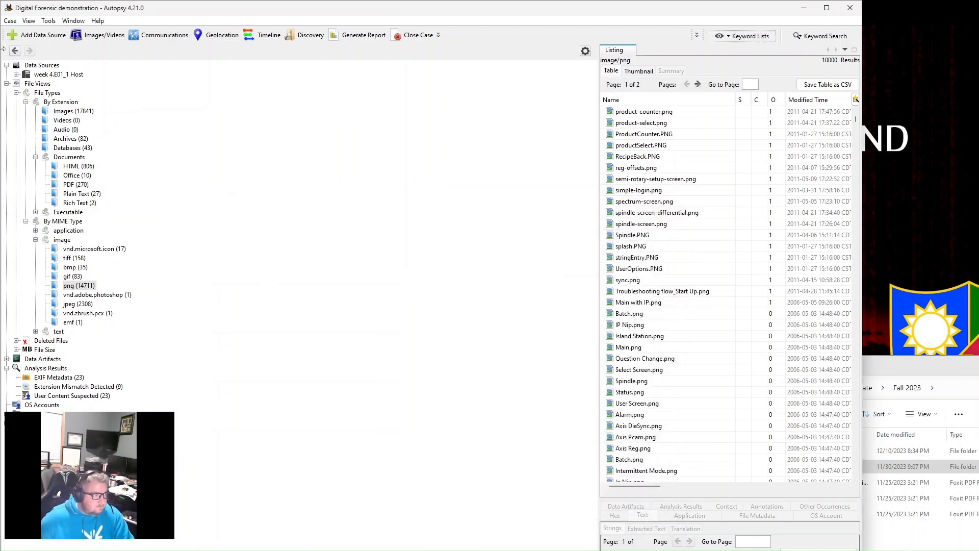
- Collapse File Views and review the Extension Mismatch Detected and User Content Suspected results in a widened listing
click(6, 84)
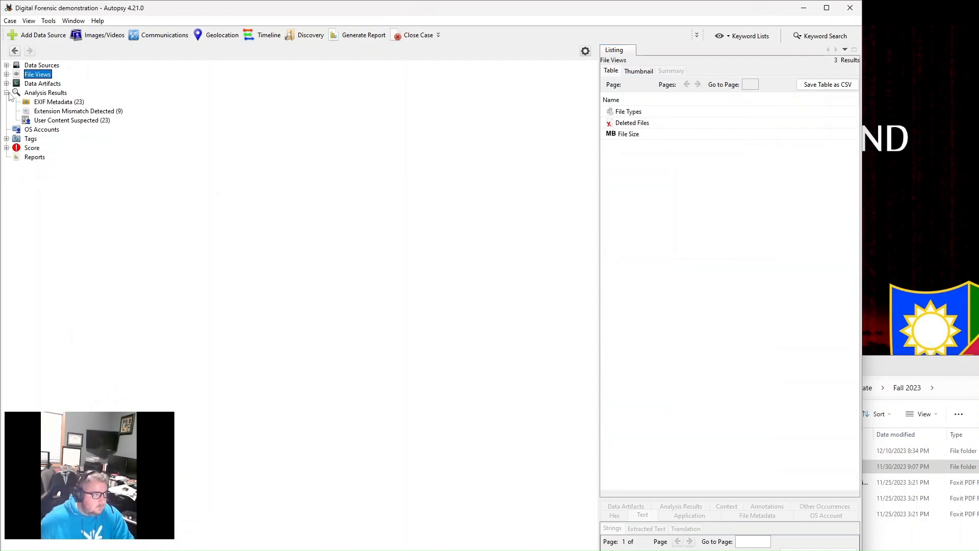
click(58, 113)
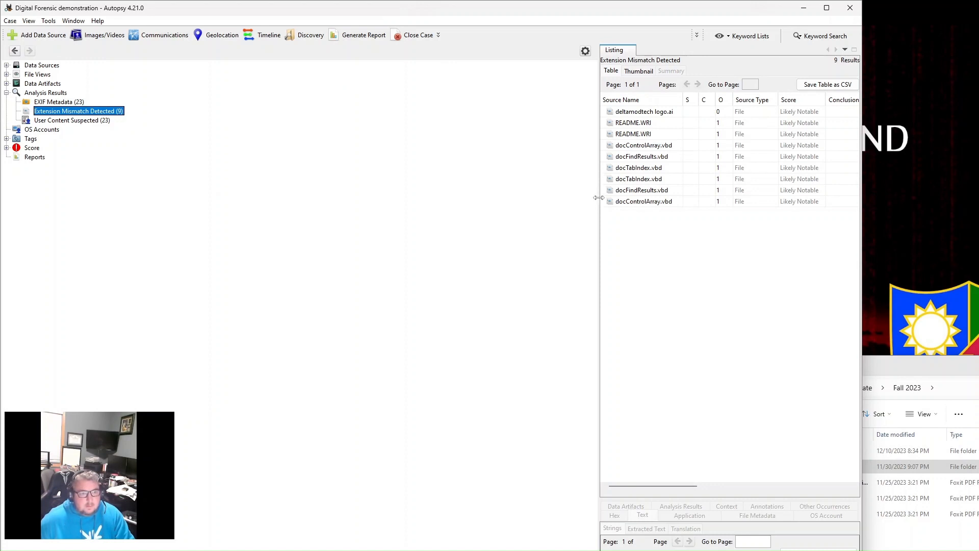
drag(600, 202, 212, 257)
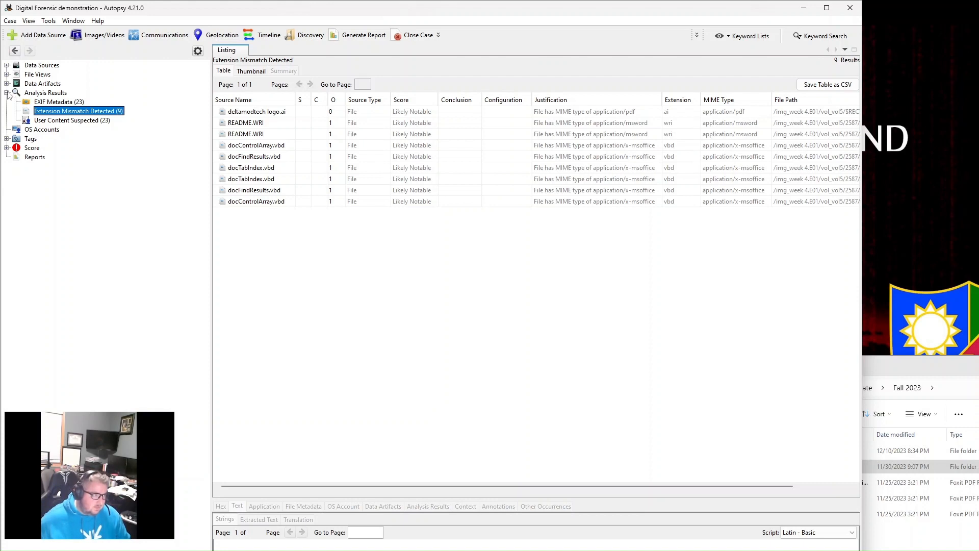
click(58, 121)
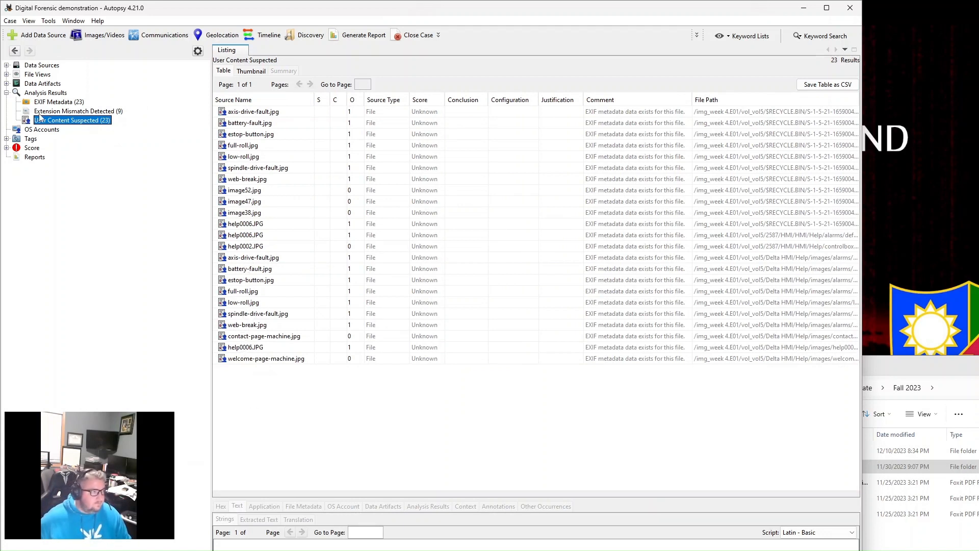
- Collapse Analysis Results and list the OS Accounts with a wider Name column
click(7, 93)
click(36, 103)
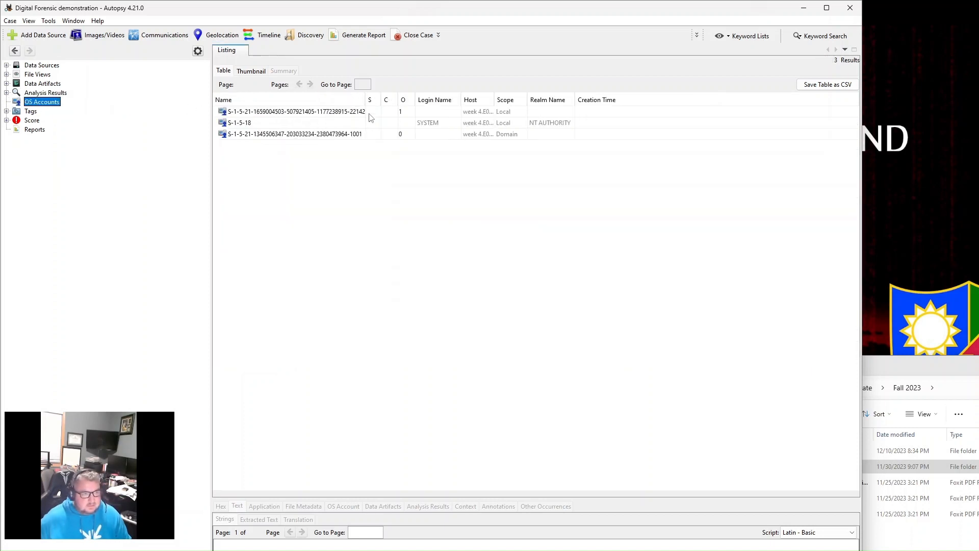
drag(368, 100, 417, 97)
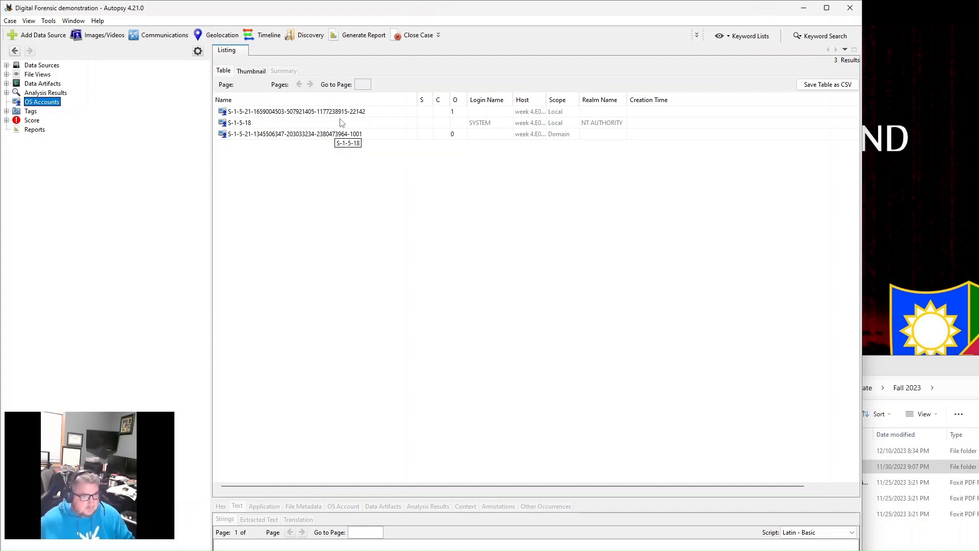
- Expand Tags and Score, view the Bad Items and Suspicious Items listings, and collapse both branches again
click(6, 111)
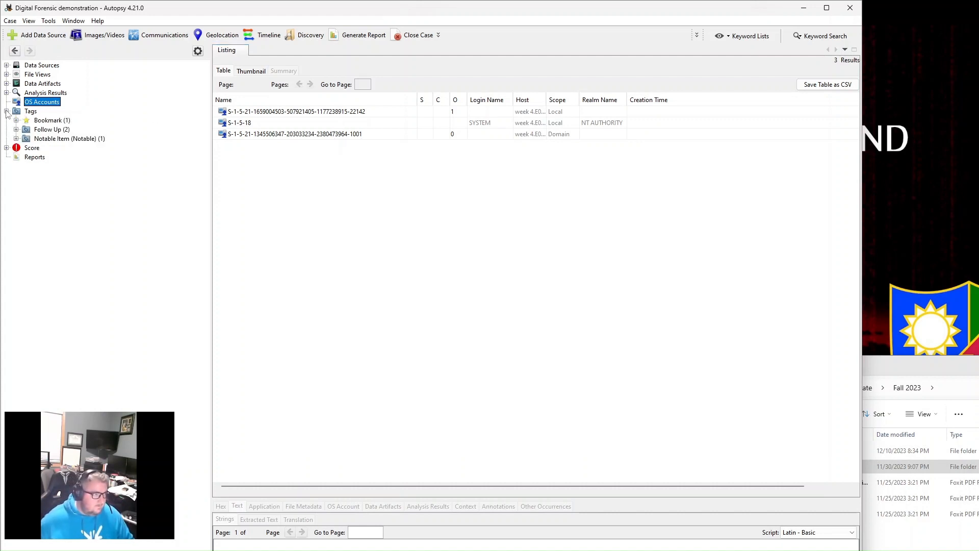
click(7, 147)
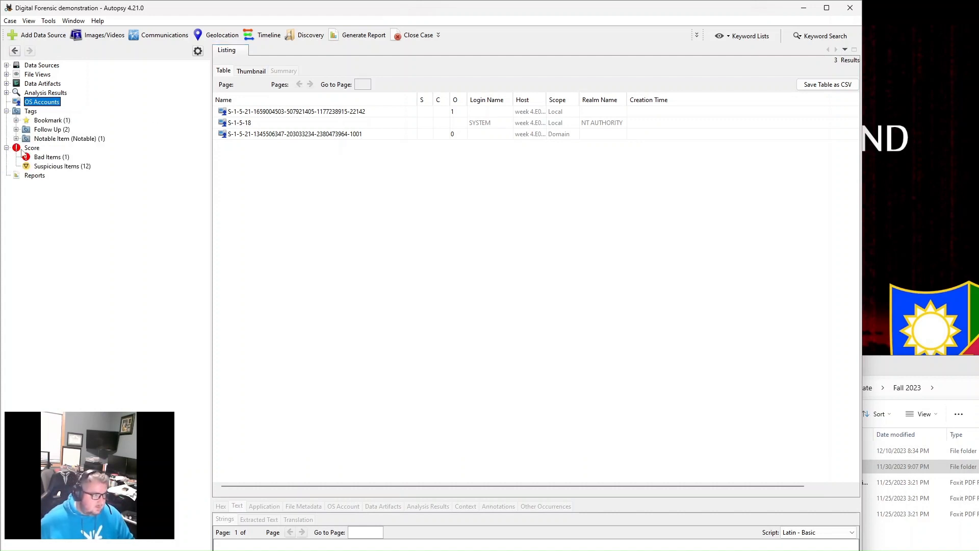
click(48, 157)
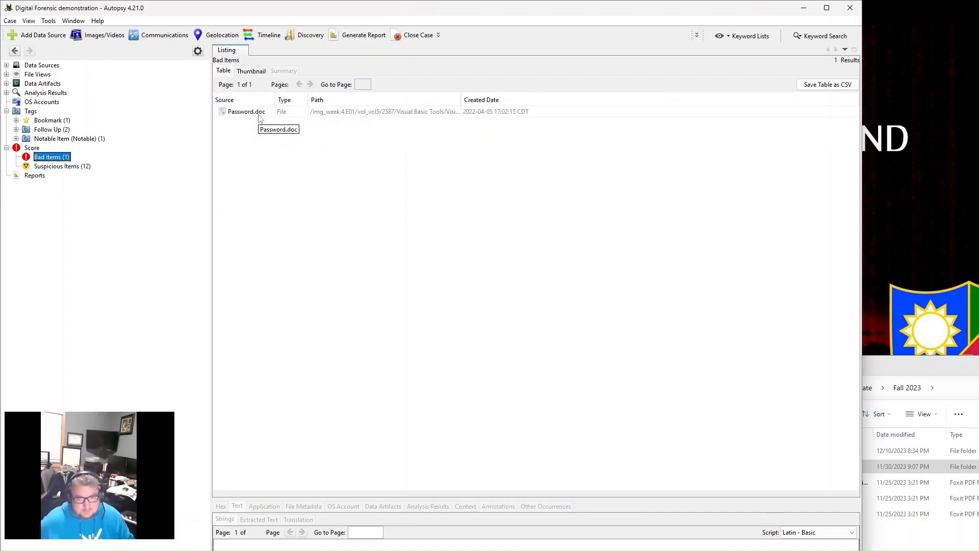
click(71, 168)
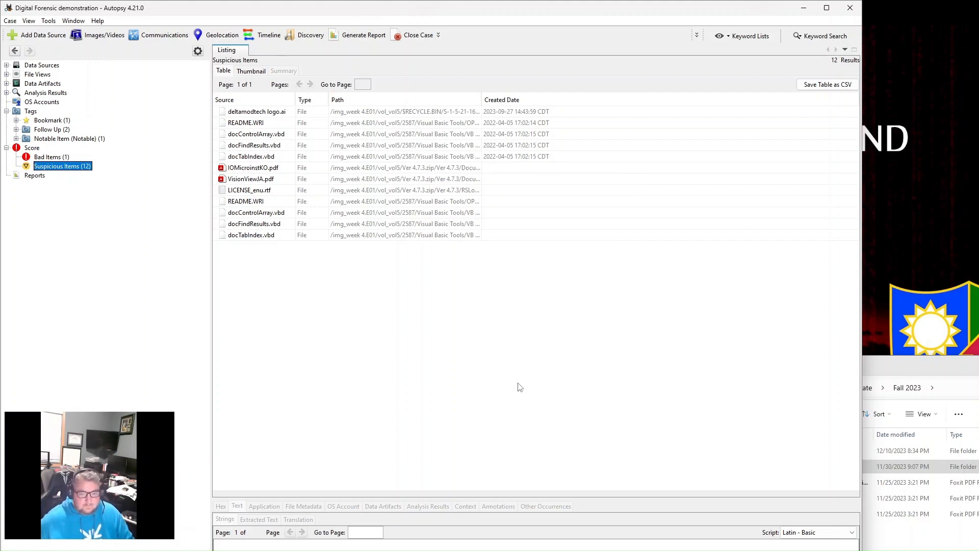
click(7, 111)
click(7, 119)
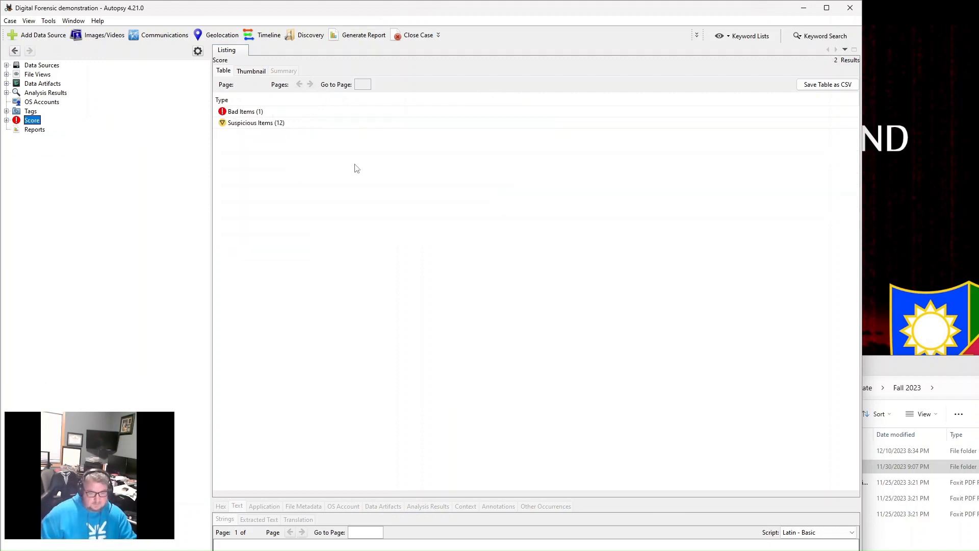
- Look over the Communications Visualization editor and its Device account type filter, and close the editor
click(113, 36)
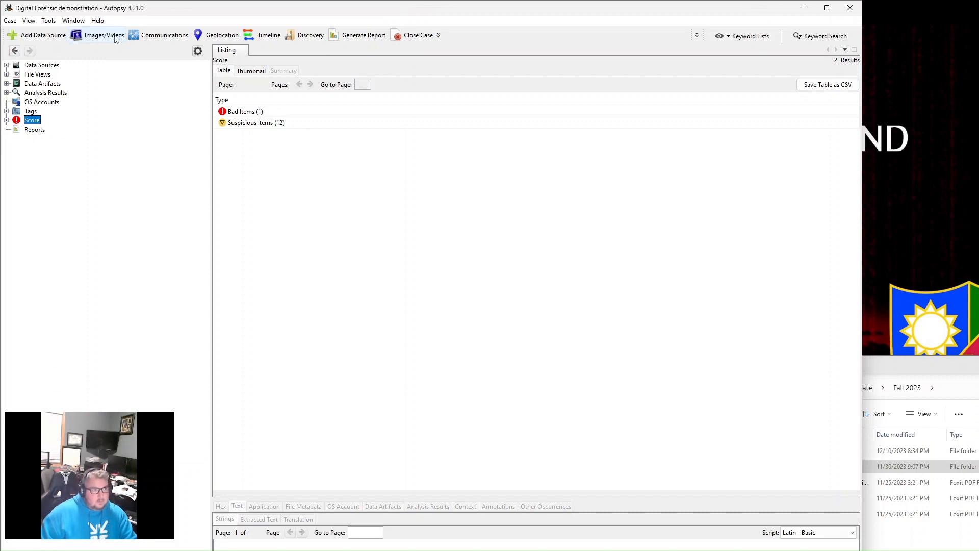
click(162, 36)
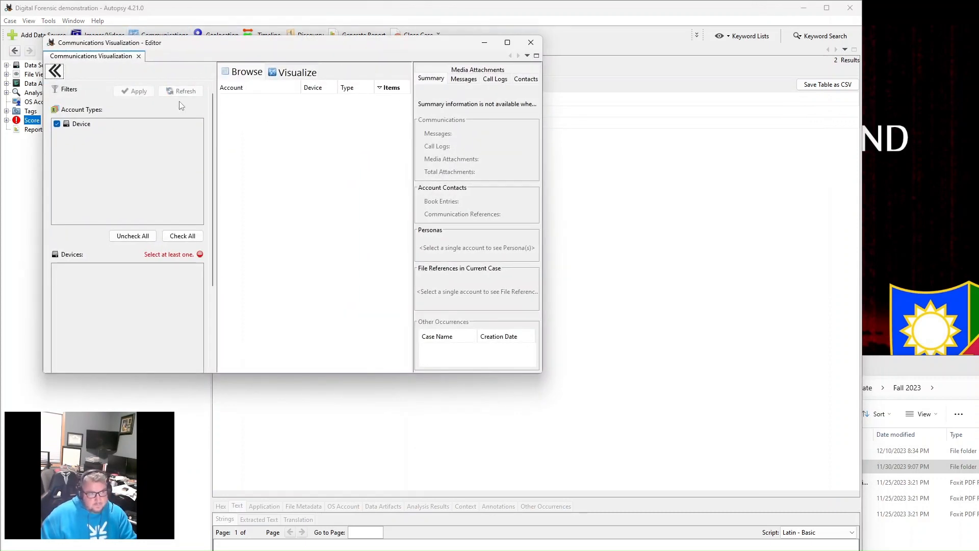
click(531, 42)
click(161, 35)
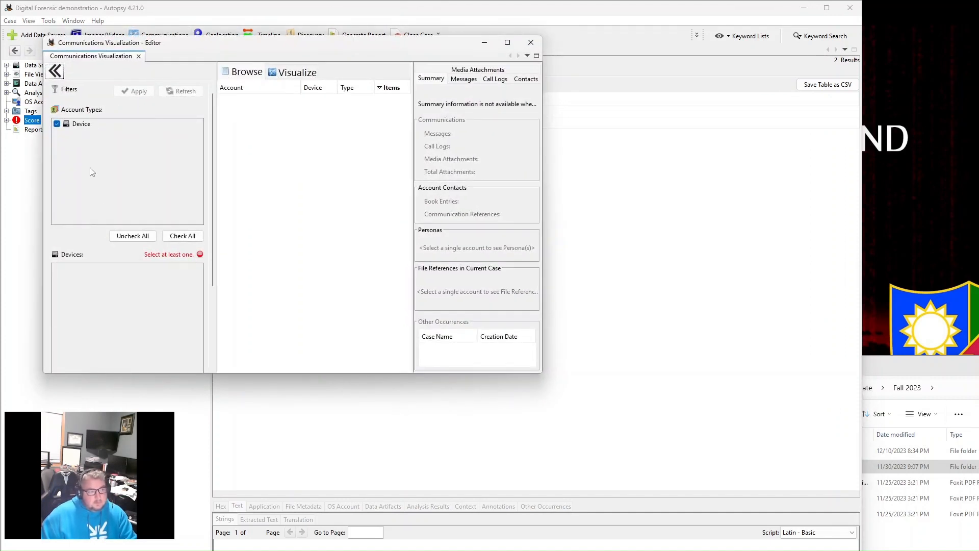
click(57, 123)
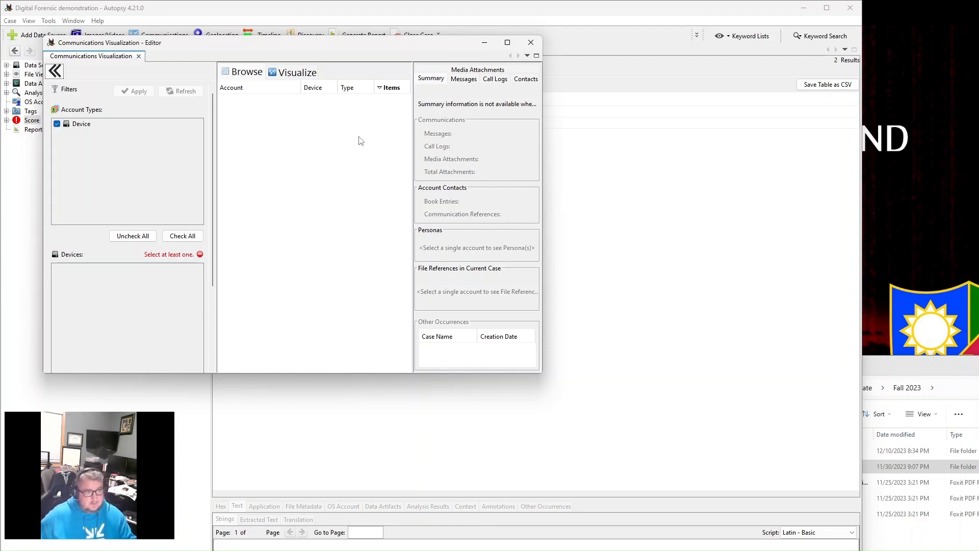
click(531, 42)
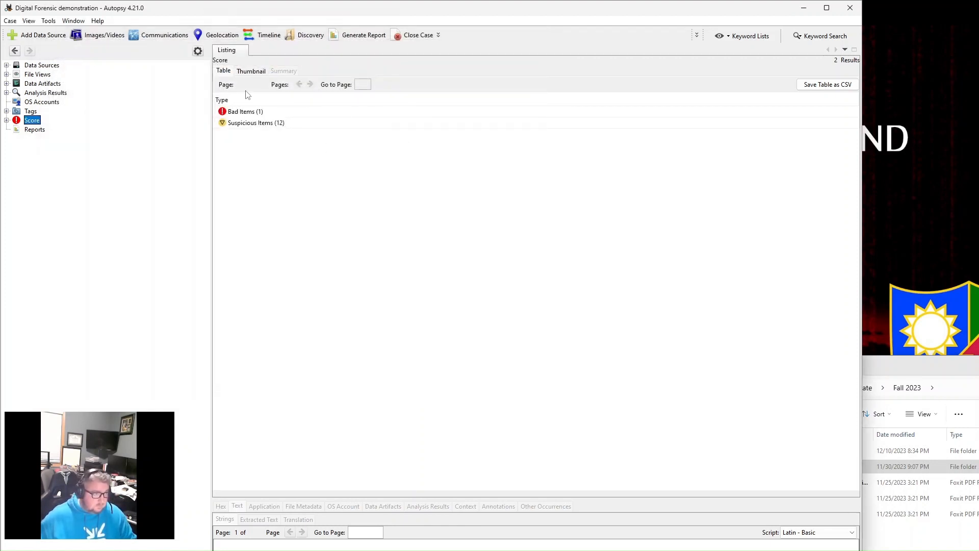
click(171, 40)
click(531, 42)
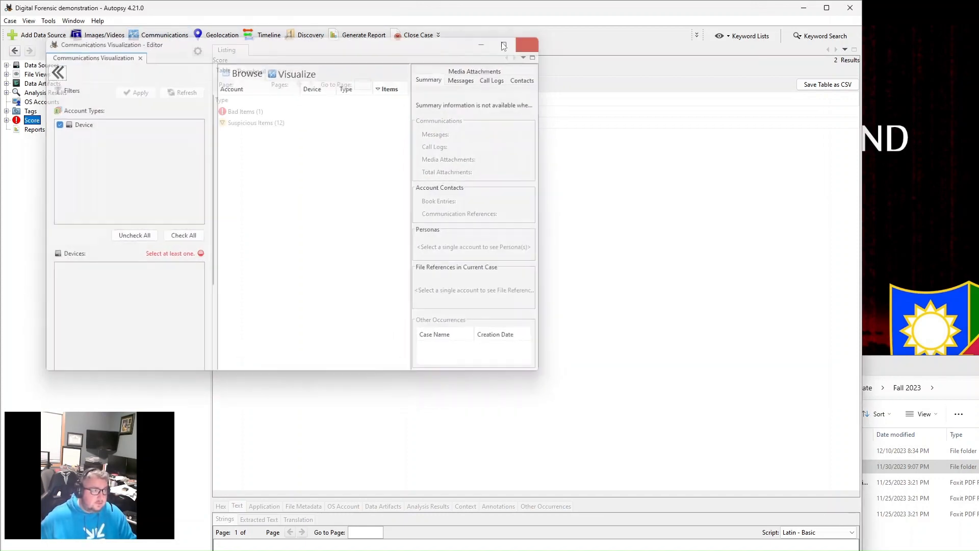
- Browse the 2587, Ver 4.7.3.zip, $RECYCLE.BIN and $Extend groups in the Image/Video Gallery, and close the gallery
click(104, 35)
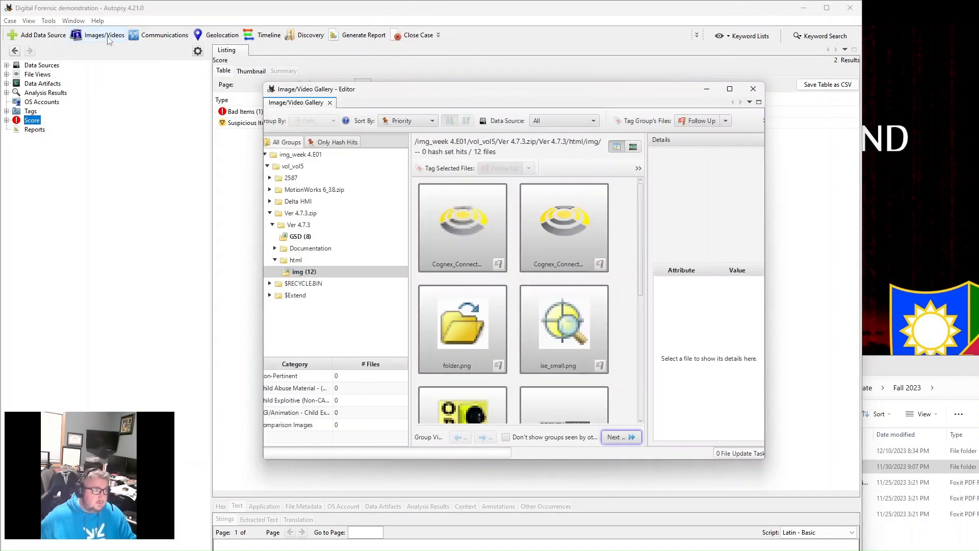
click(270, 178)
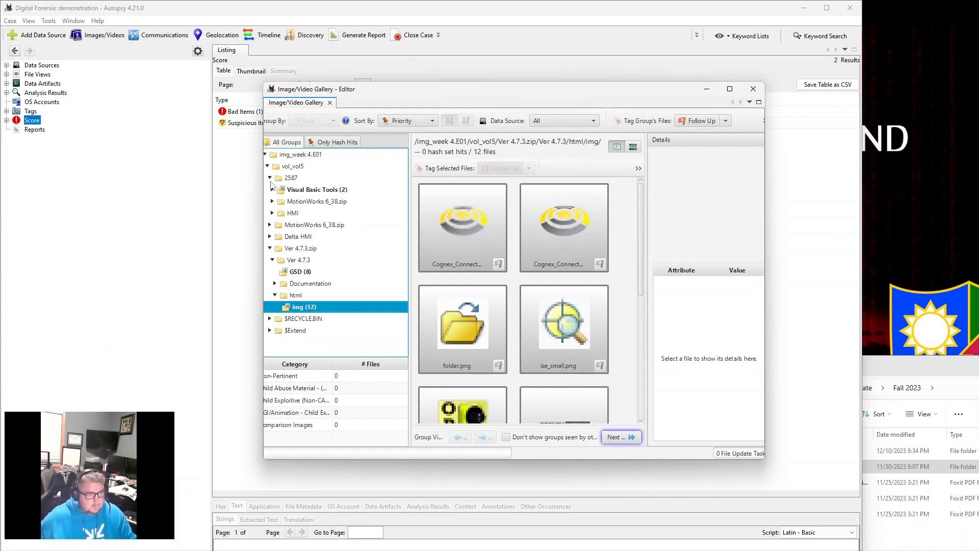
click(269, 178)
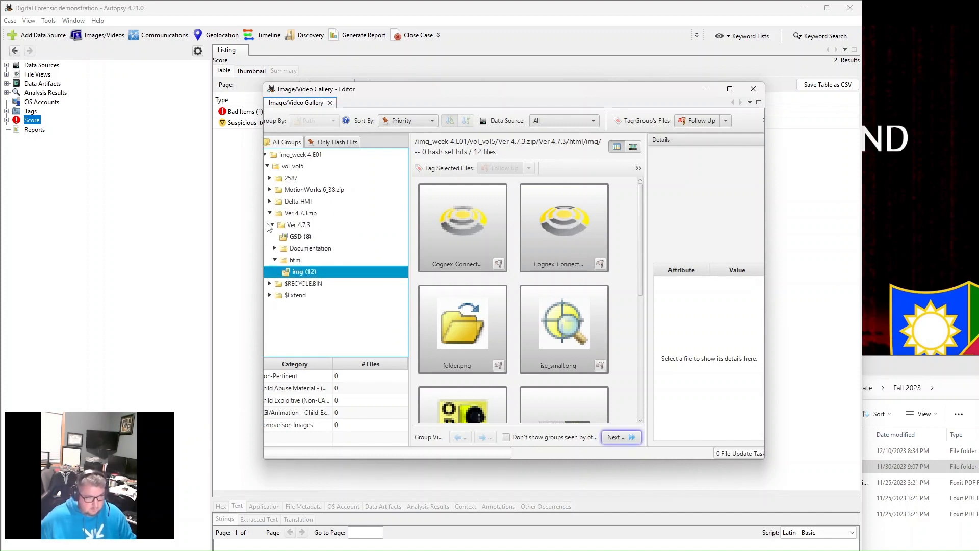
click(269, 213)
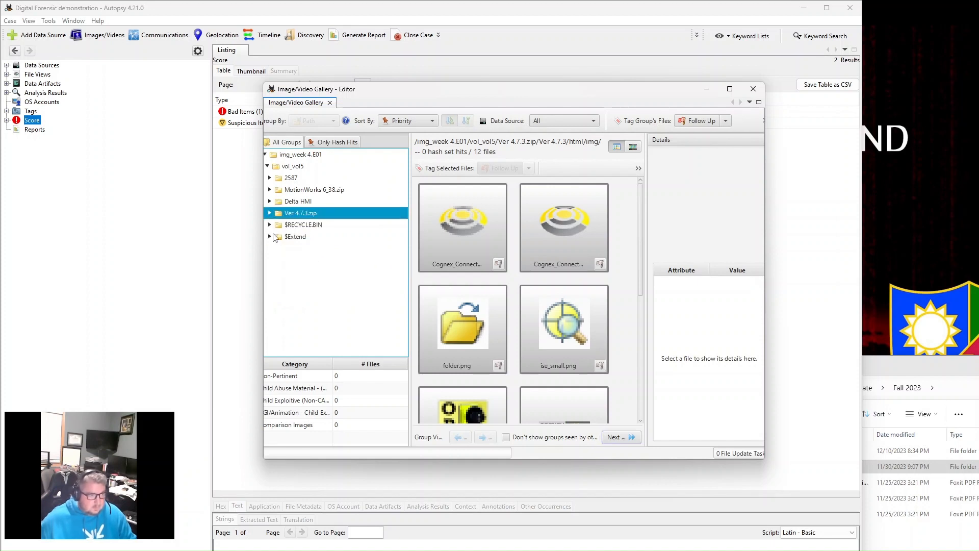
click(270, 225)
click(270, 248)
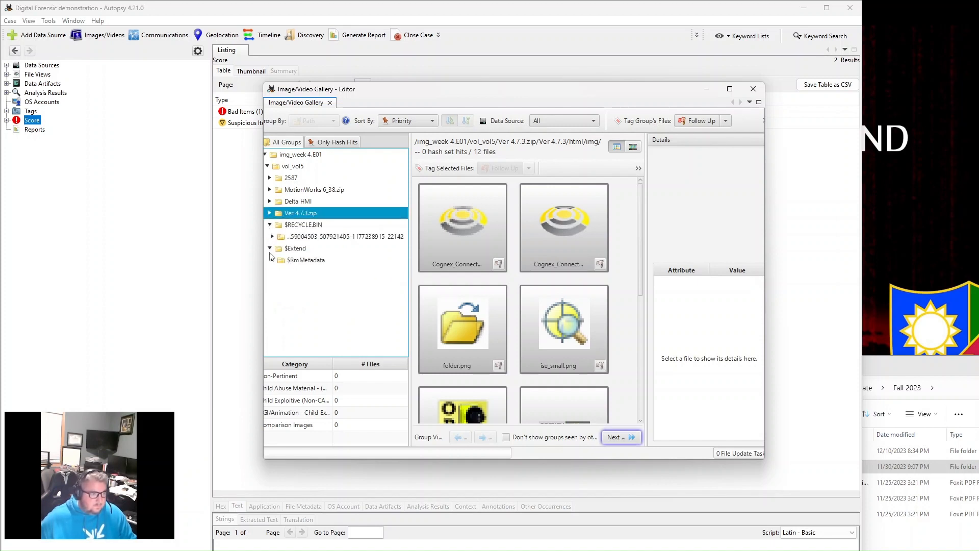
click(753, 89)
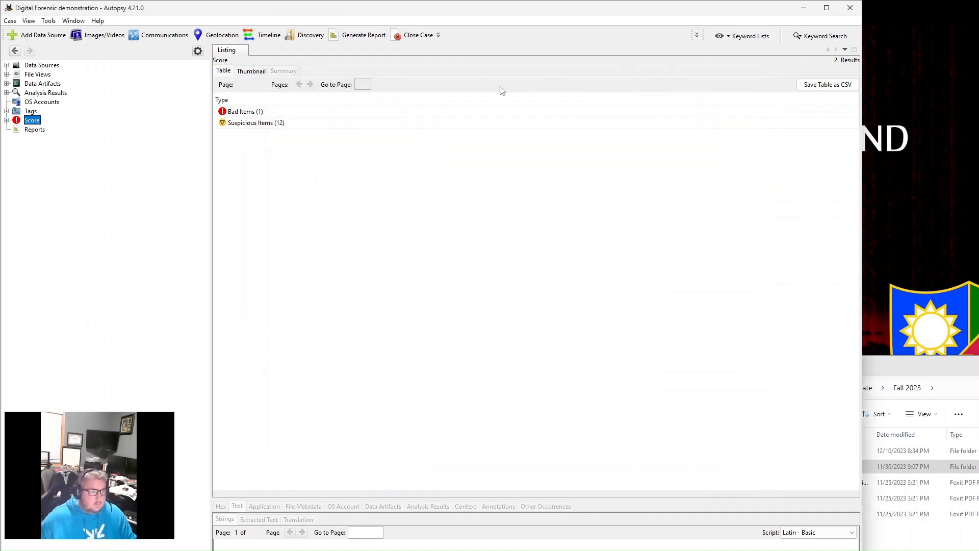
- Start generating an HTML Report with the header "test" and continue to the data source selection
click(364, 35)
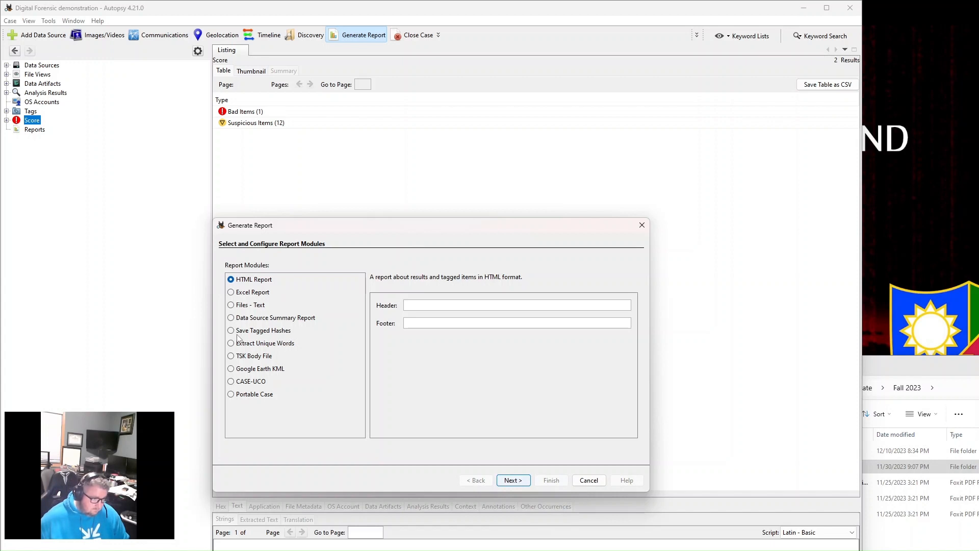
click(230, 306)
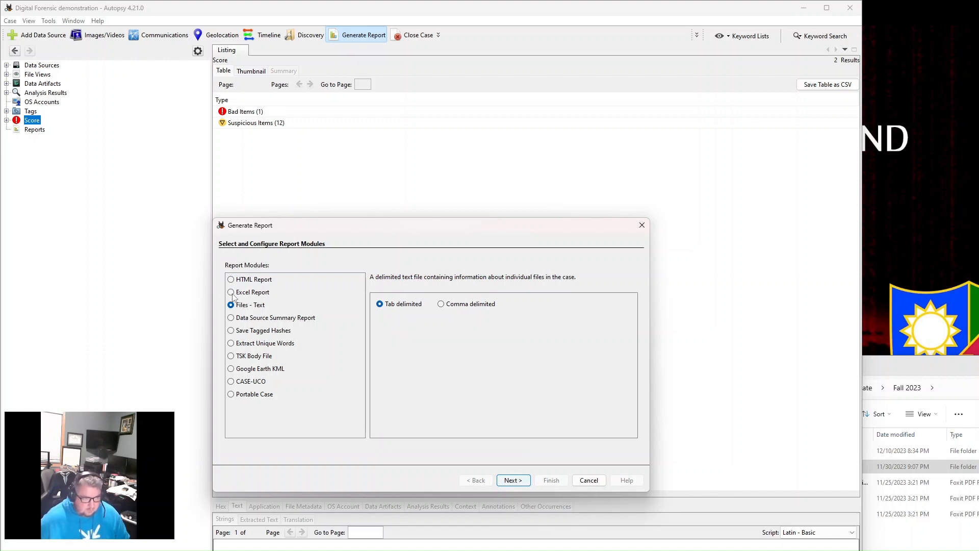
click(230, 280)
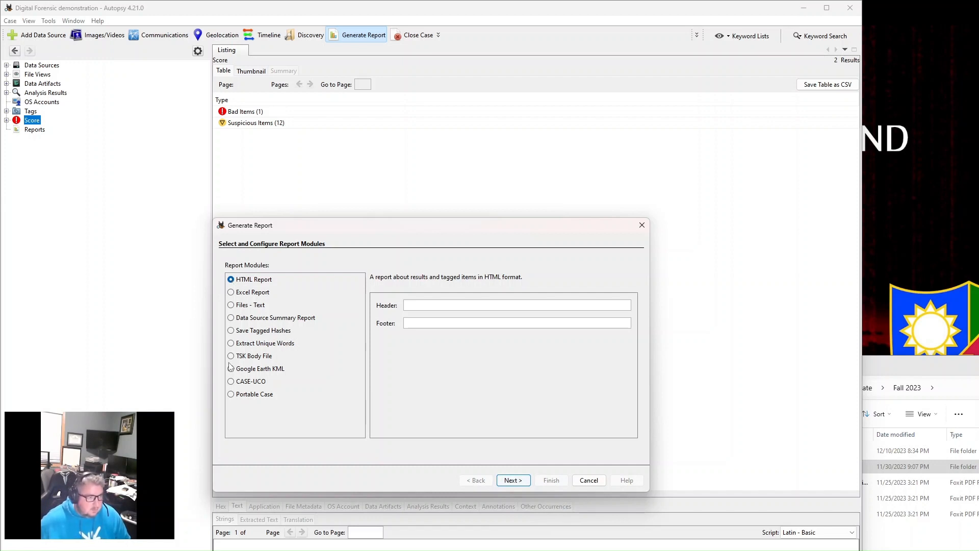
click(446, 305)
text(test)
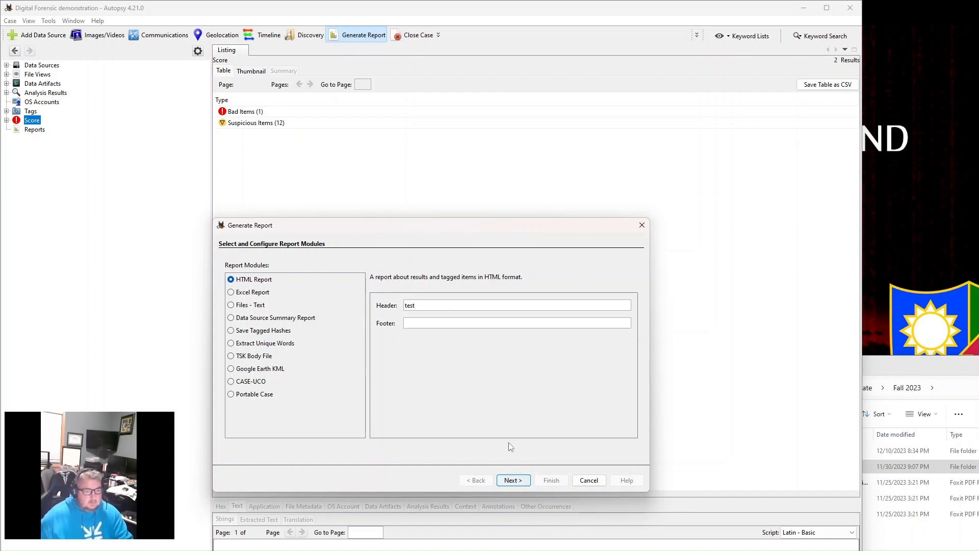
click(513, 480)
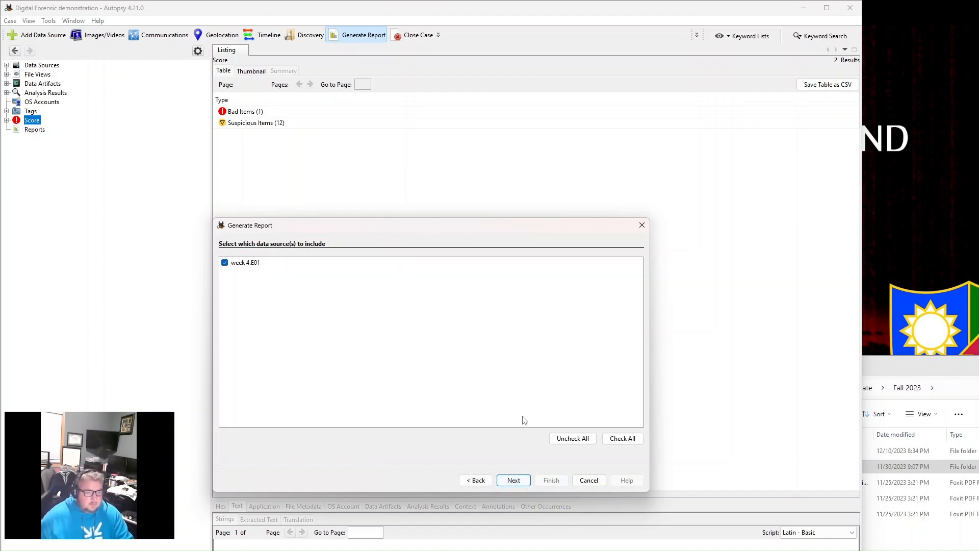
- Include the week 4.E01 data source, limit the report to All Tagged Results, and generate it
click(512, 480)
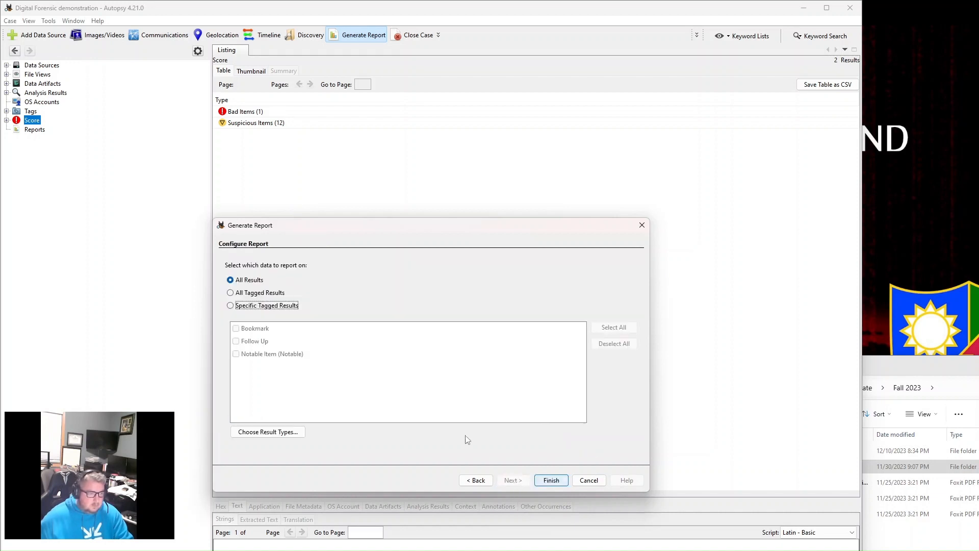
click(231, 292)
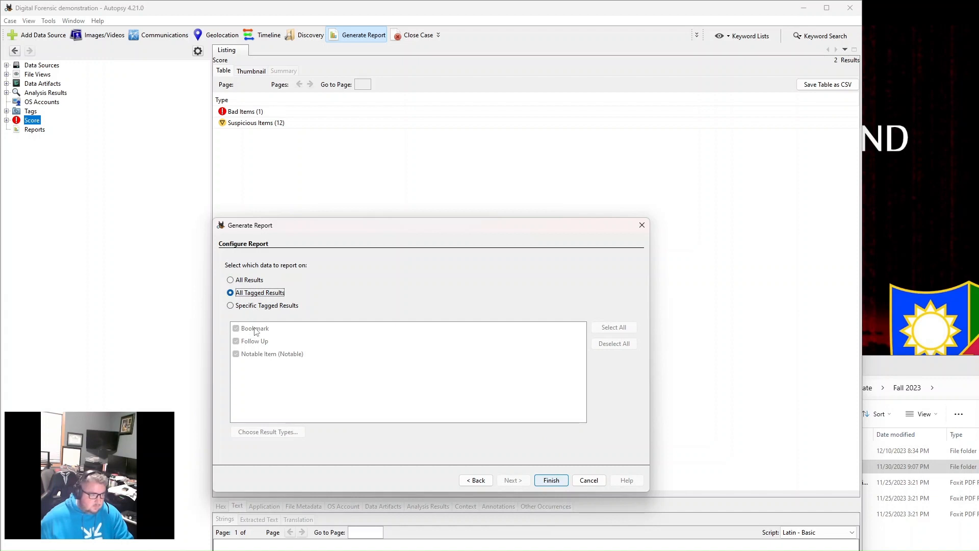
click(554, 481)
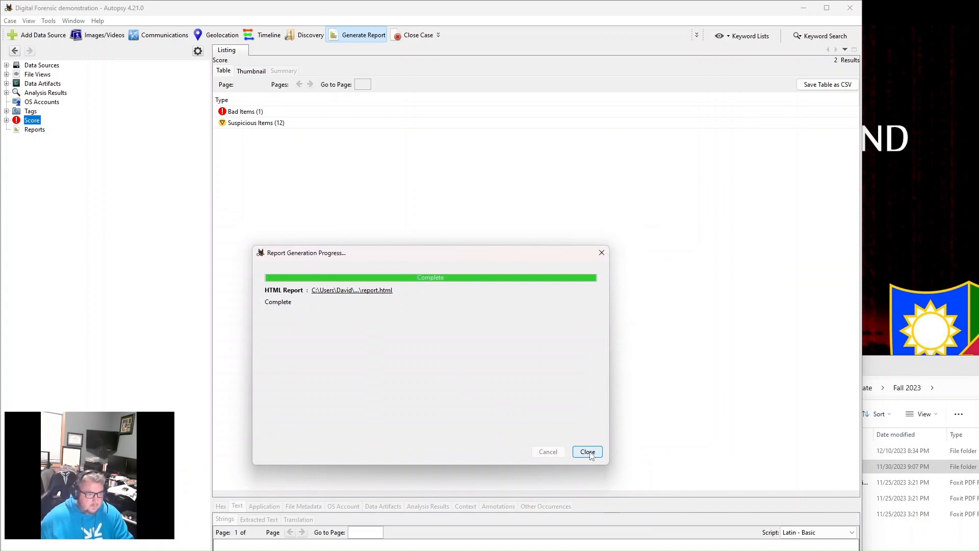
- Open the generated report.html in Google Chrome, using that browser just once
click(355, 292)
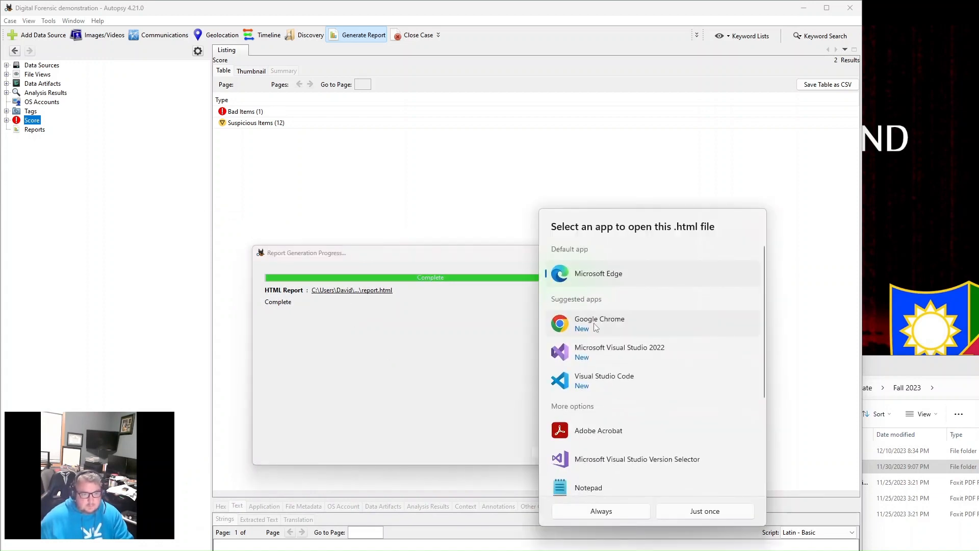
click(596, 326)
click(706, 512)
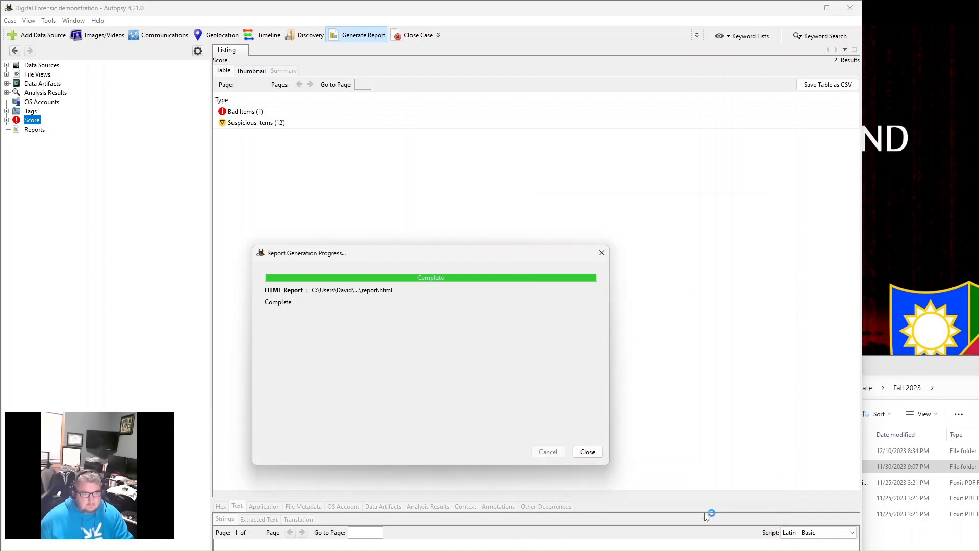
- Review the report's case summary, including the case details, image information, software module versions and ingest history
scroll(455, 219, down, 3)
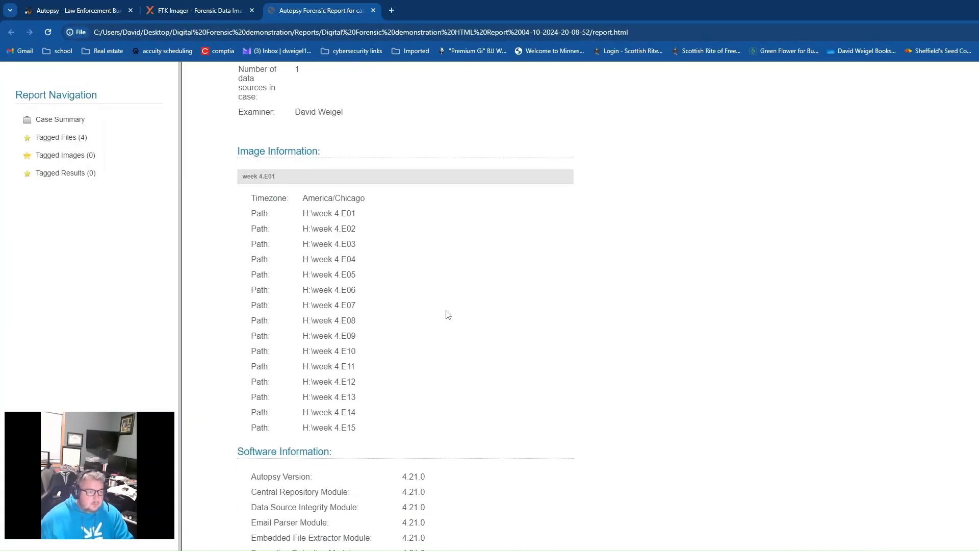
scroll(446, 314, up, 3)
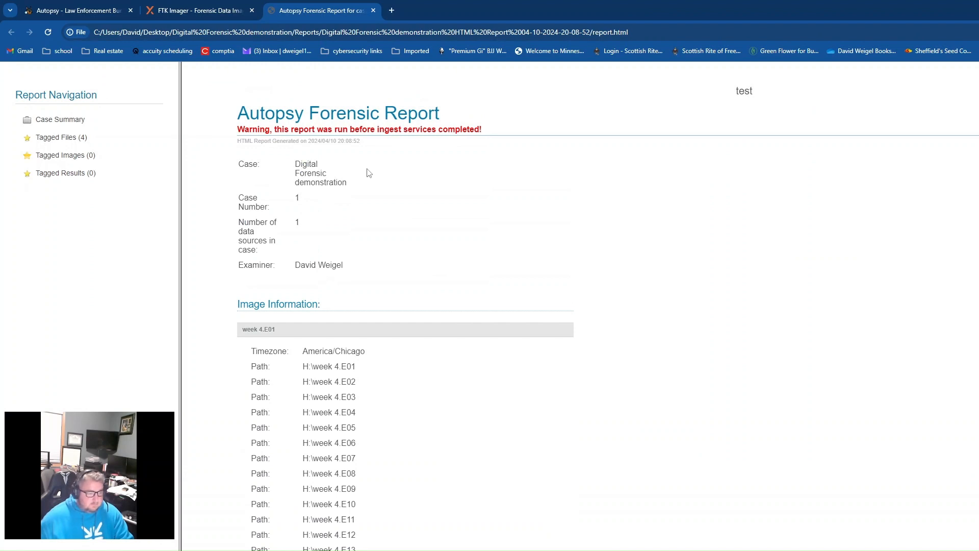
scroll(378, 214, down, 3)
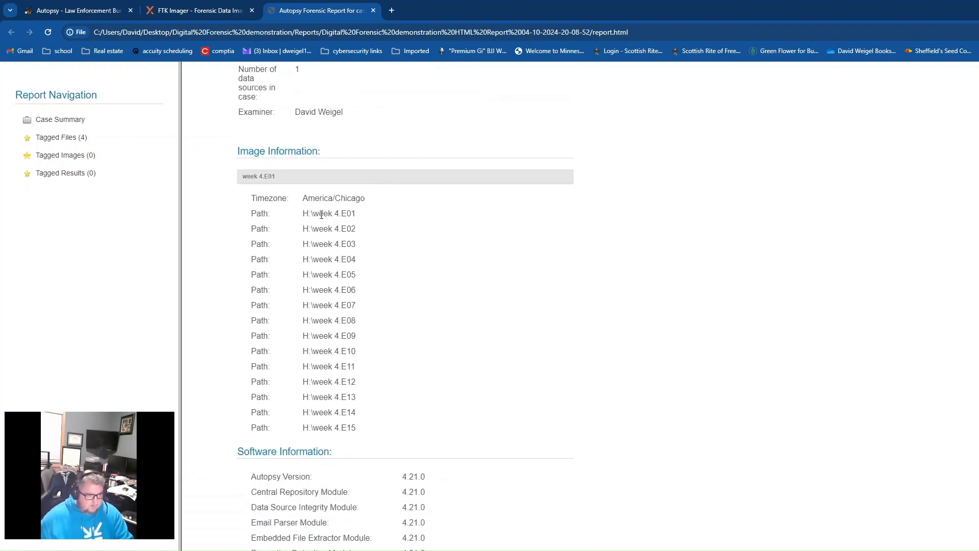
scroll(368, 301, down, 3)
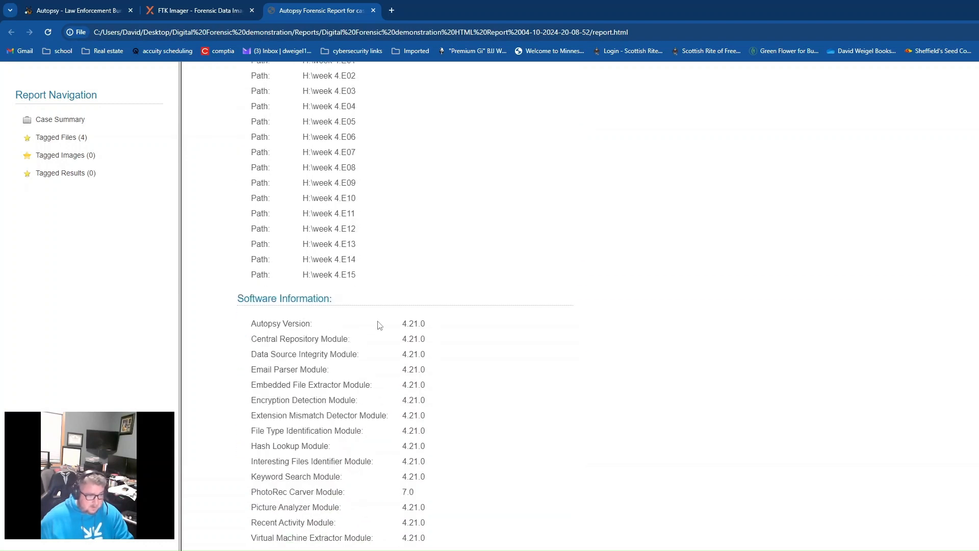
scroll(327, 339, down, 3)
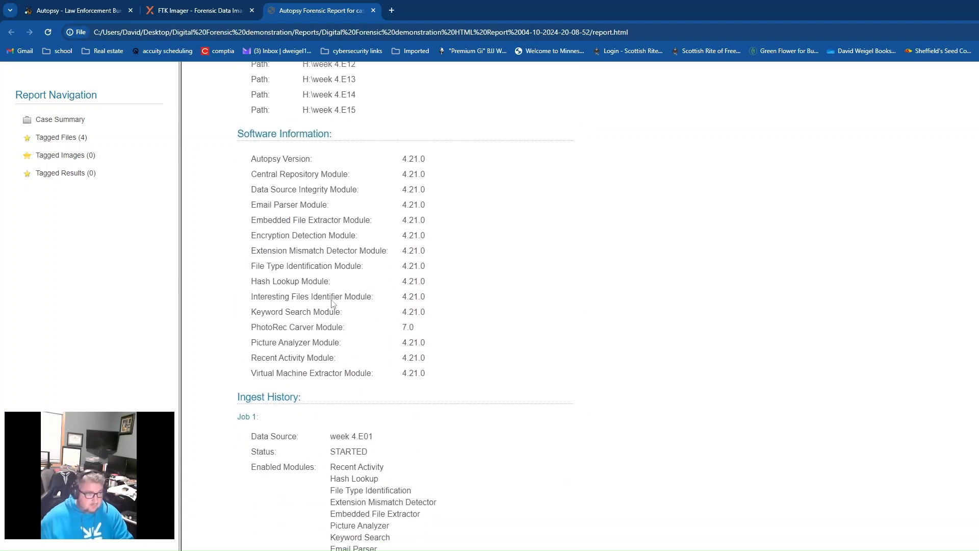
scroll(331, 304, down, 2)
scroll(367, 223, up, 3)
scroll(358, 230, down, 1)
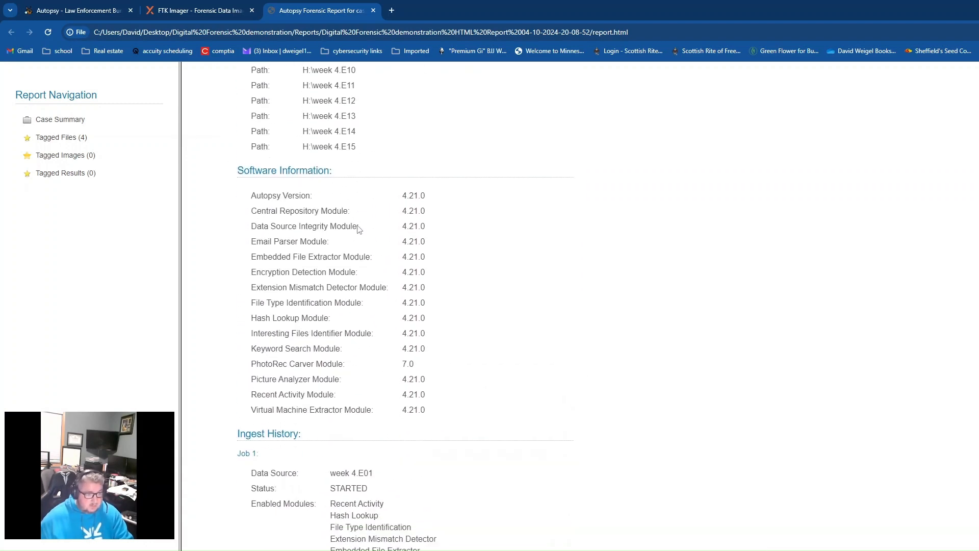
scroll(359, 227, down, 2)
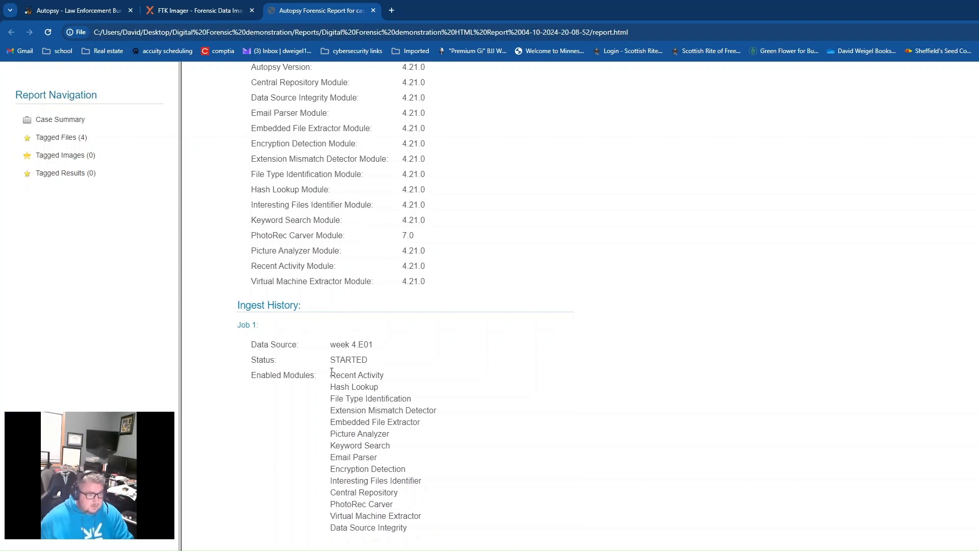
scroll(370, 431, up, 5)
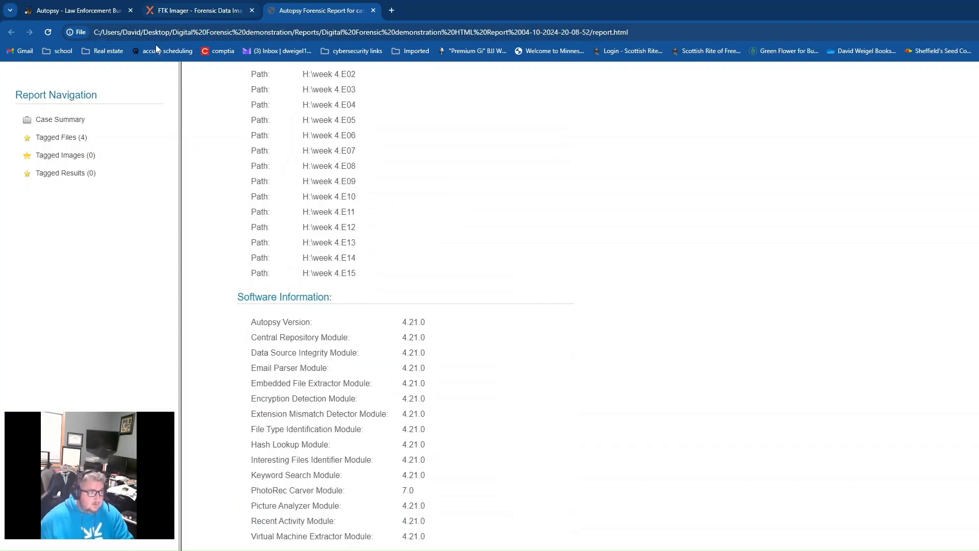
scroll(296, 143, up, 1)
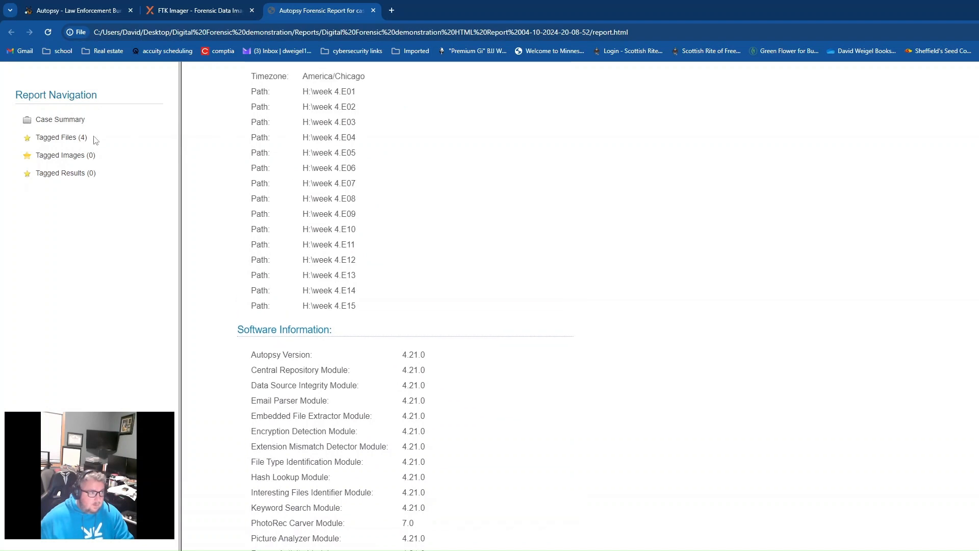
- View the report's Tagged Files, open the tagged IOMicroinstKO.pdf manual, and close the report
click(56, 139)
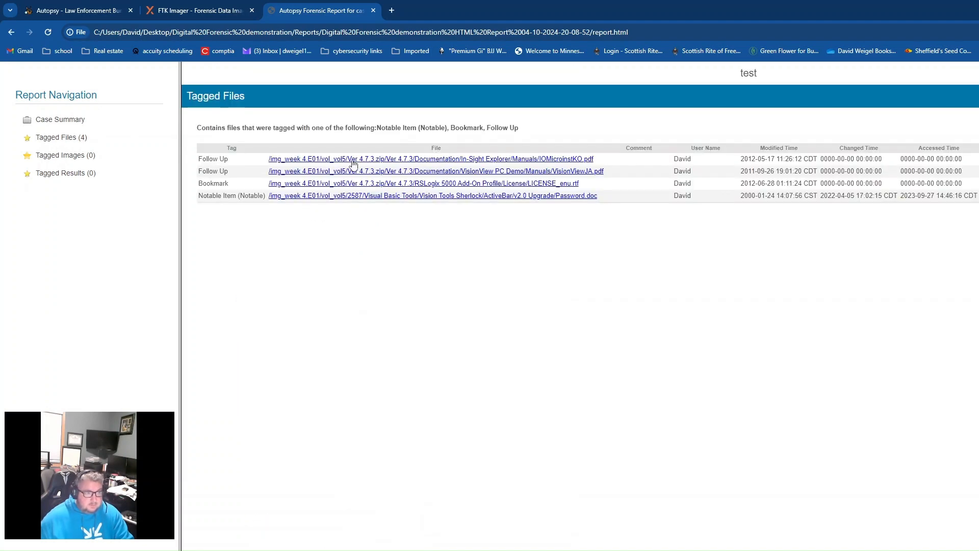
click(461, 161)
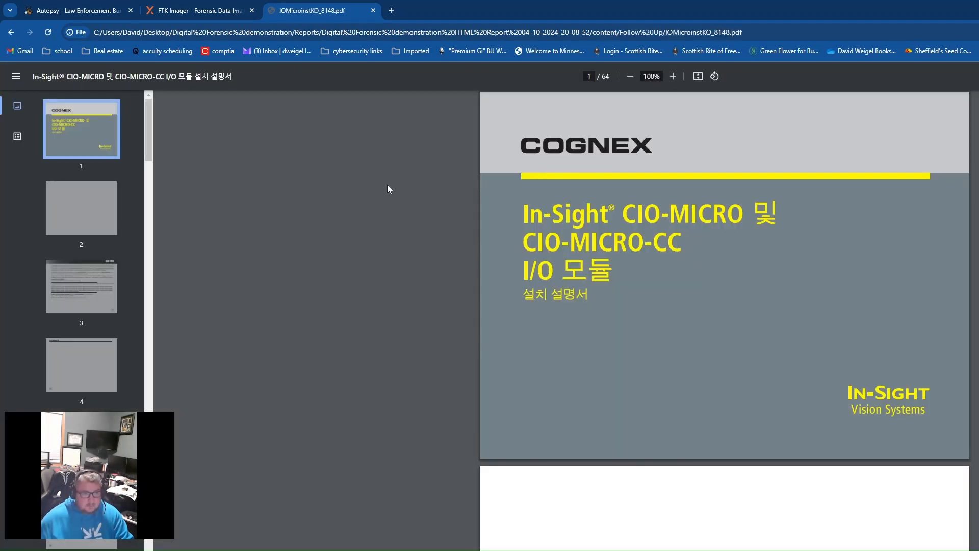
click(374, 10)
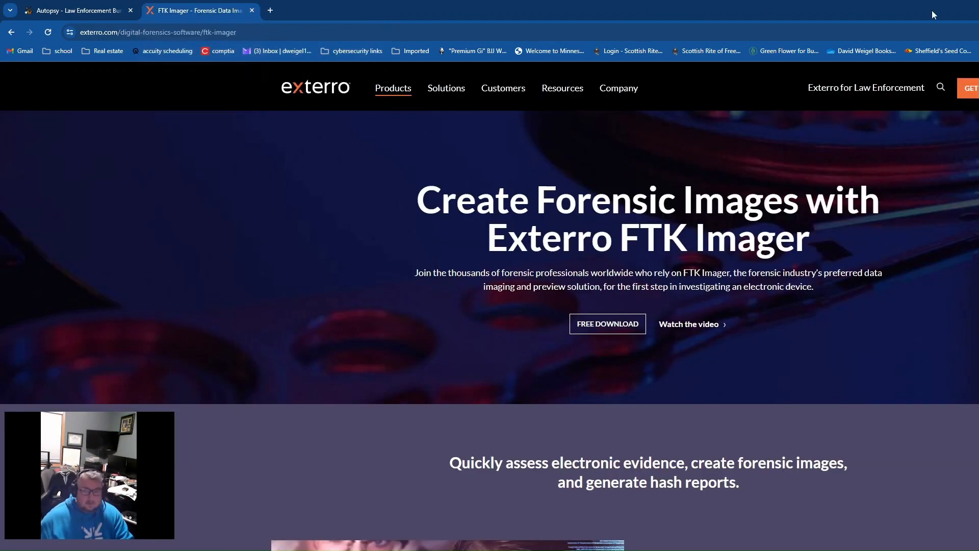
- Switch back to Autopsy and close the report generation progress window
key(alt+Tab)
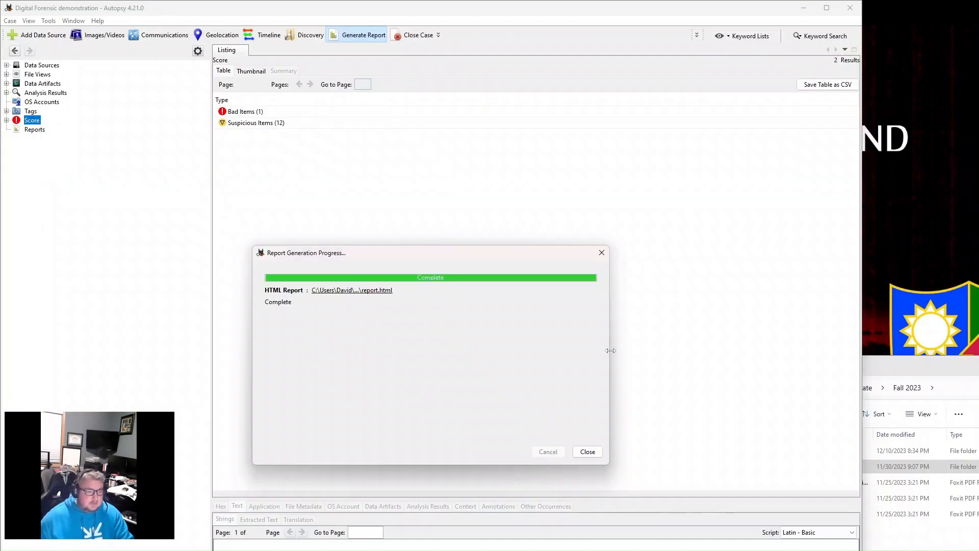
click(588, 452)
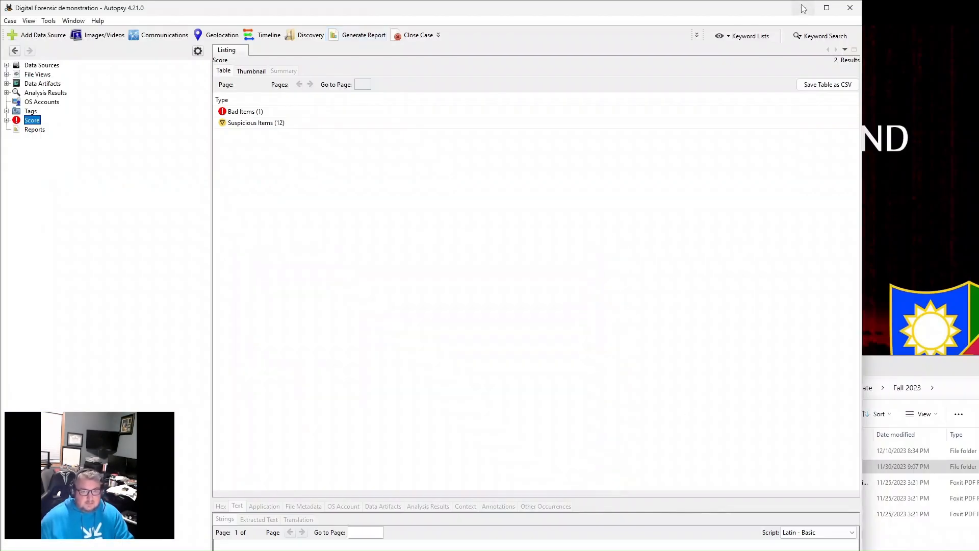
drag(721, 10, 823, 41)
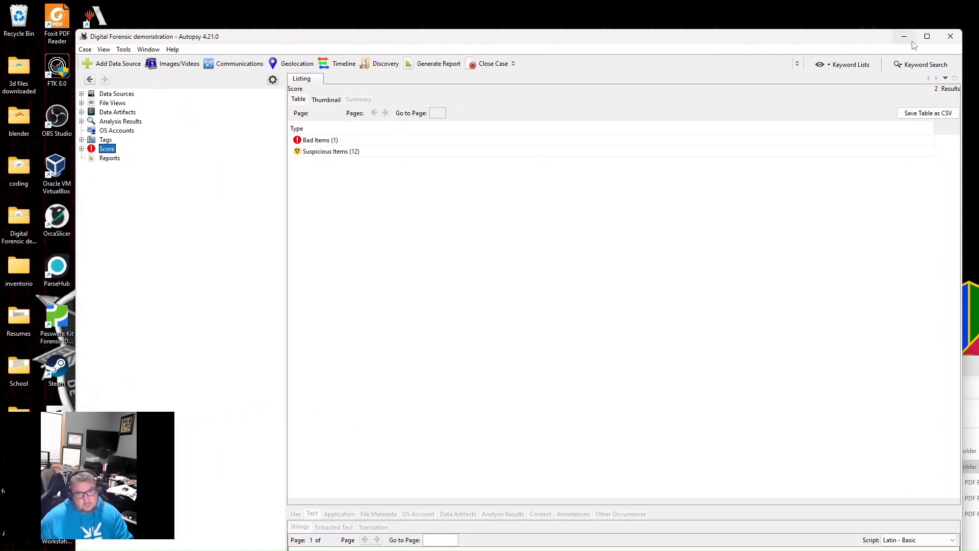
drag(741, 33, 749, 19)
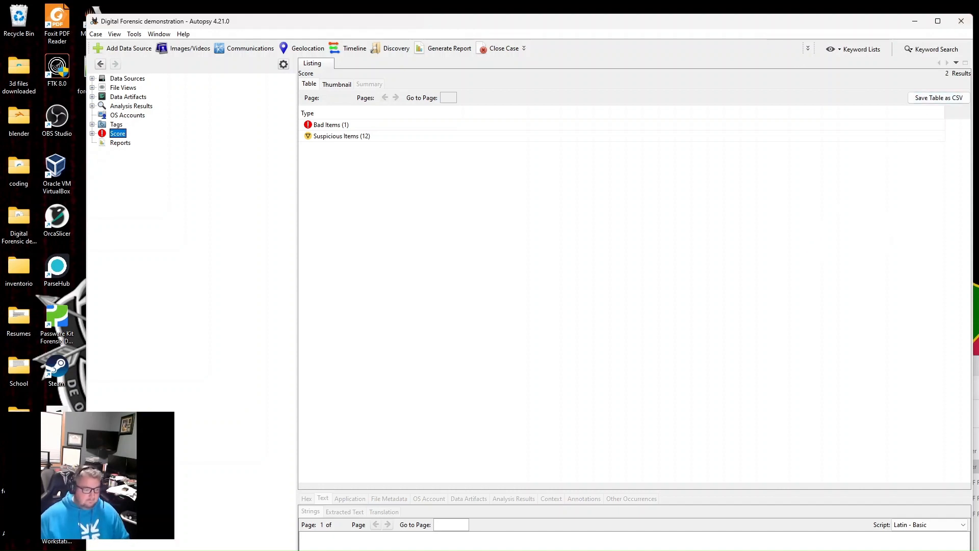
key(alt+Tab)
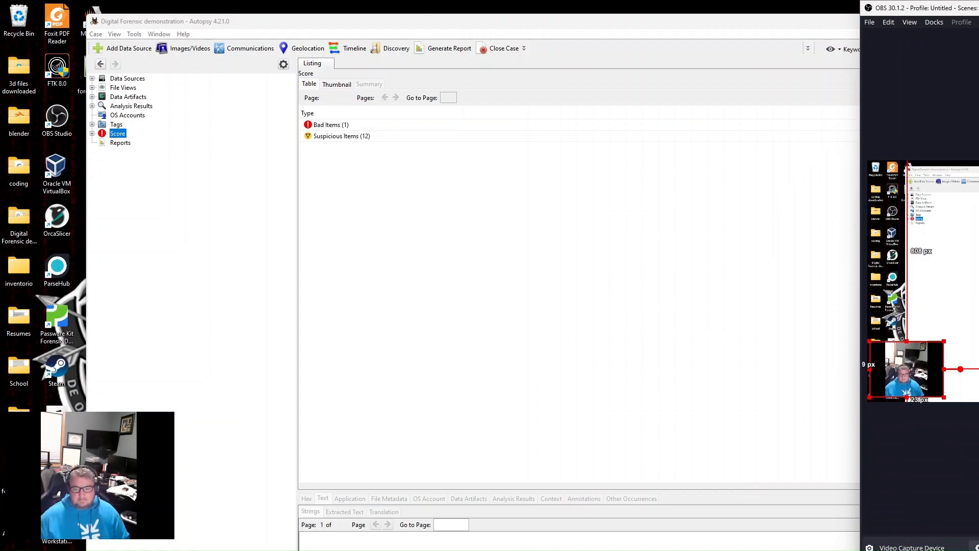